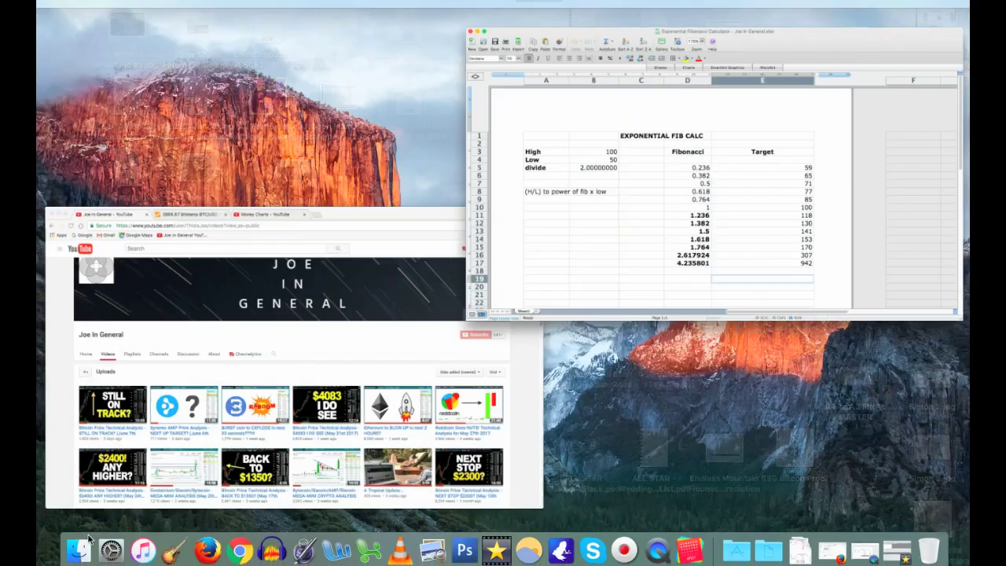
Switch to the Chrome window and look through the Joe In General channel's uploaded videos, from the newest to the oldest listed and back
{"action": "left_click", "coordinate": [236, 375]}
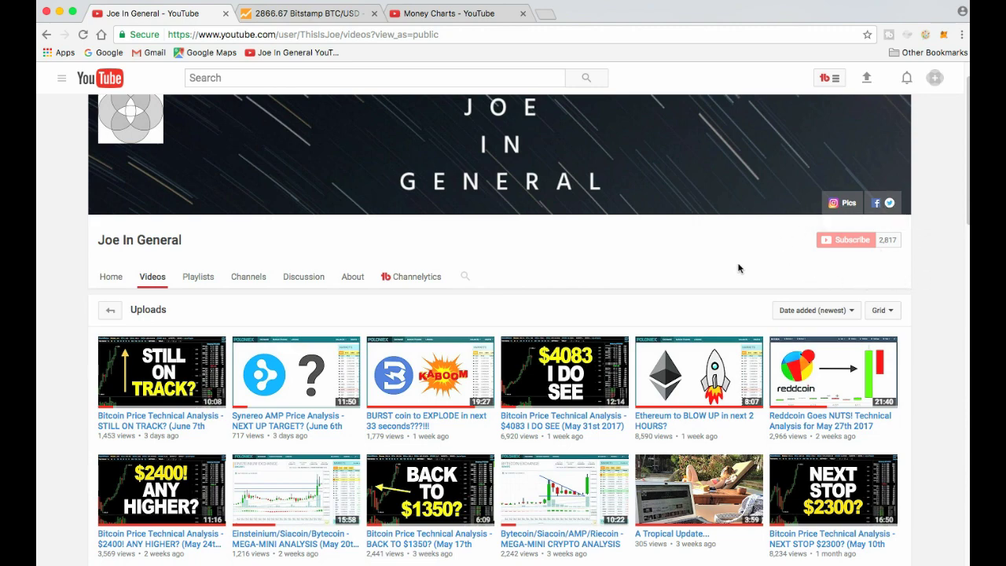
{"action": "scroll", "coordinate": [498, 280], "scroll_direction": "down", "scroll_amount": 5}
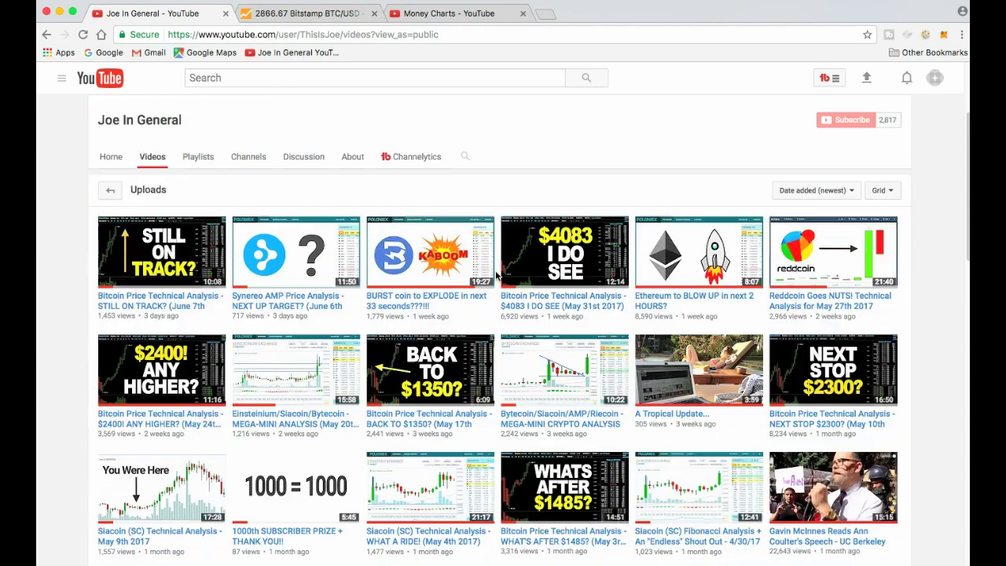
{"action": "scroll", "coordinate": [554, 259], "scroll_direction": "up", "scroll_amount": 2}
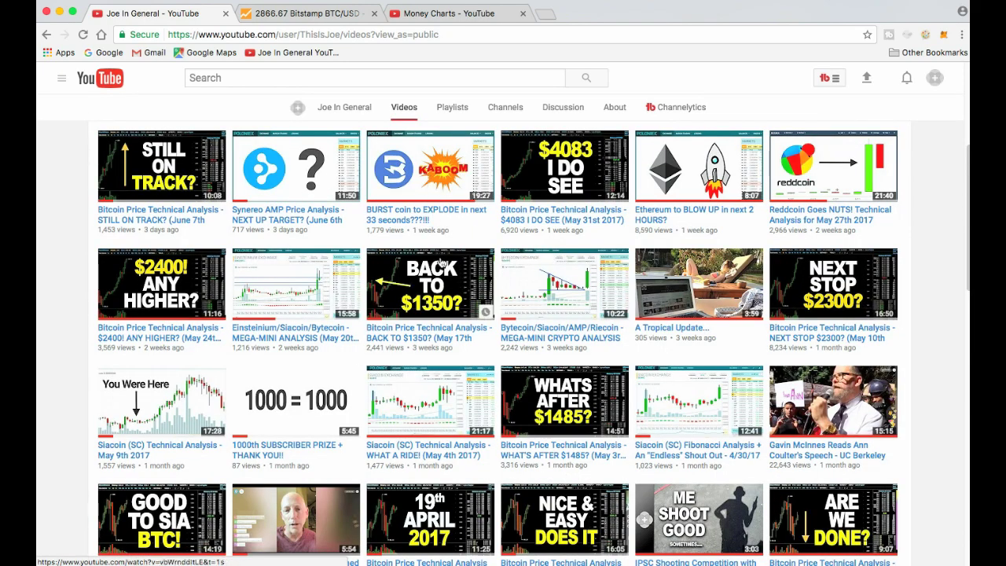
{"action": "scroll", "coordinate": [445, 250], "scroll_direction": "down", "scroll_amount": 4}
{"action": "scroll", "coordinate": [471, 251], "scroll_direction": "down", "scroll_amount": 1}
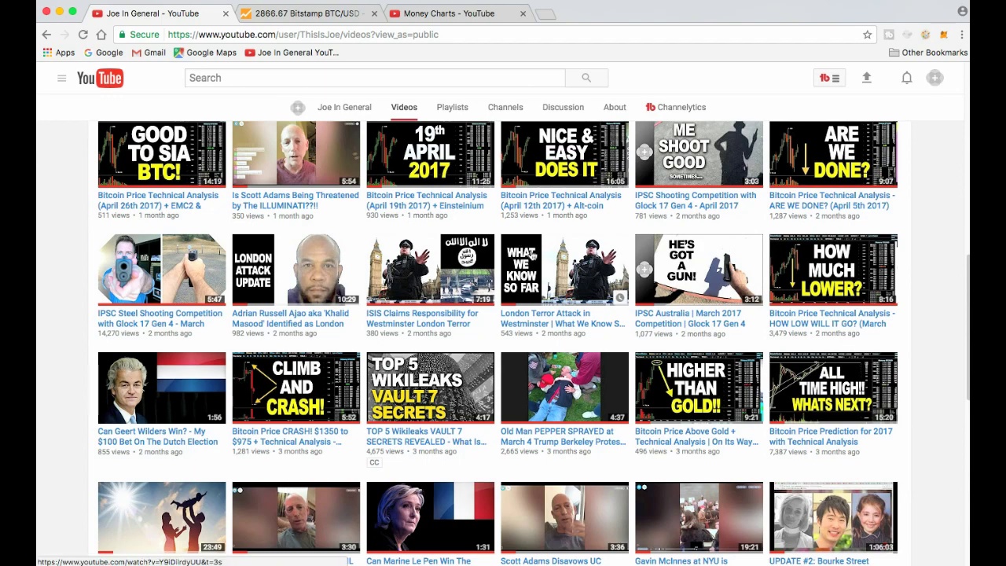
{"action": "scroll", "coordinate": [531, 257], "scroll_direction": "down", "scroll_amount": 1}
{"action": "scroll", "coordinate": [550, 251], "scroll_direction": "down", "scroll_amount": 3}
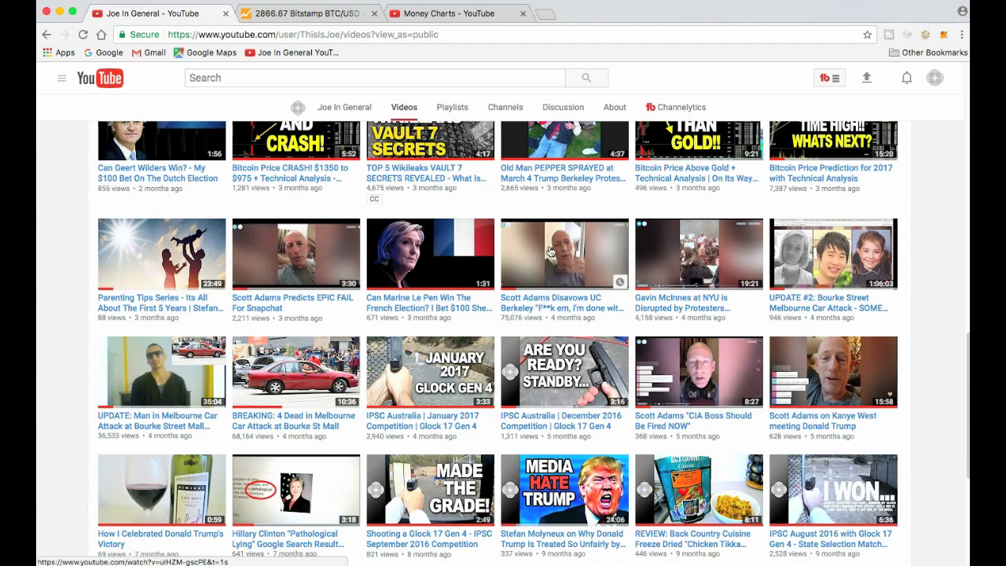
{"action": "scroll", "coordinate": [550, 250], "scroll_direction": "down", "scroll_amount": 2}
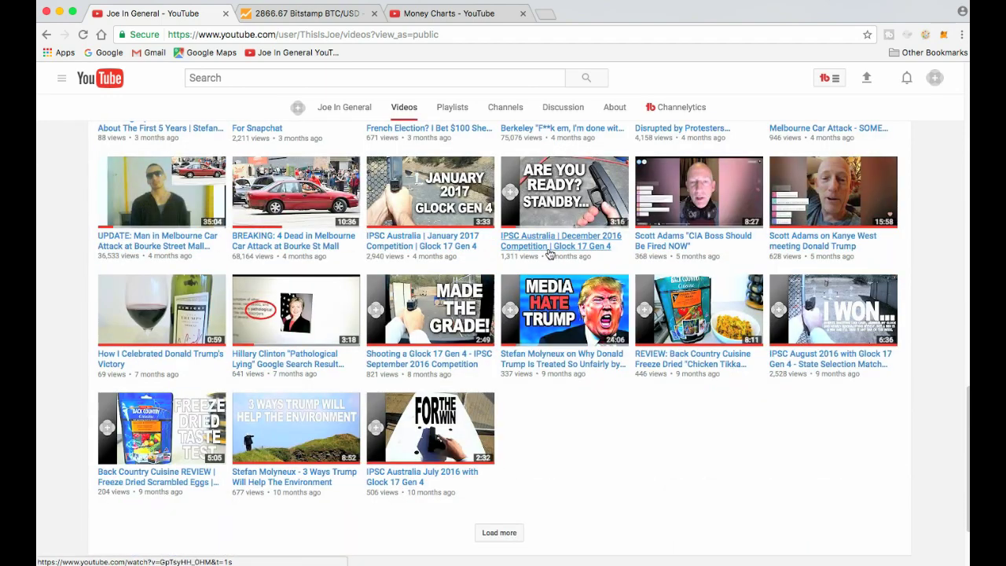
{"action": "scroll", "coordinate": [550, 253], "scroll_direction": "up", "scroll_amount": 2}
{"action": "scroll", "coordinate": [546, 259], "scroll_direction": "up", "scroll_amount": 6}
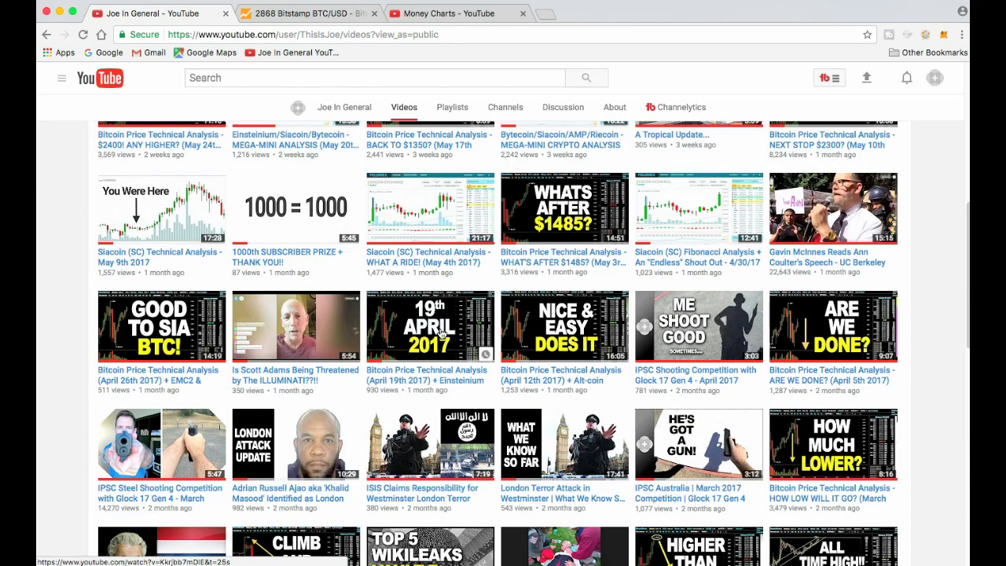
{"action": "scroll", "coordinate": [464, 337], "scroll_direction": "down", "scroll_amount": 1}
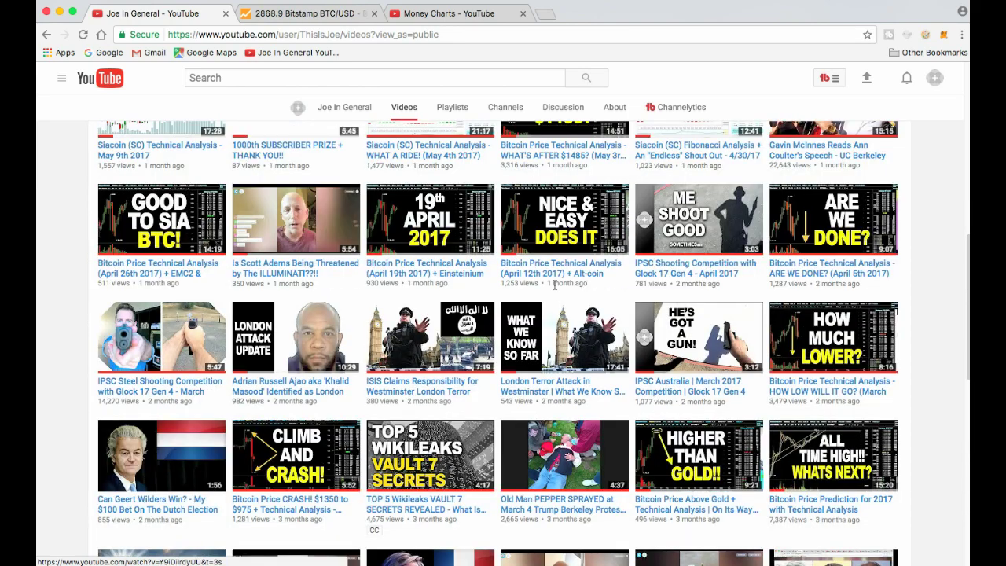
{"action": "scroll", "coordinate": [554, 285], "scroll_direction": "down", "scroll_amount": 3}
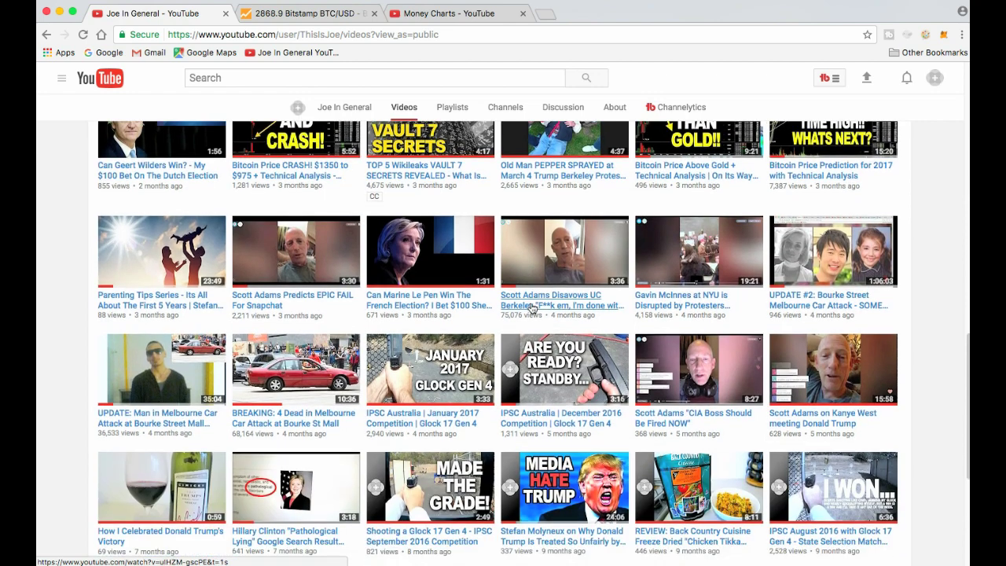
{"action": "scroll", "coordinate": [542, 314], "scroll_direction": "down", "scroll_amount": 2}
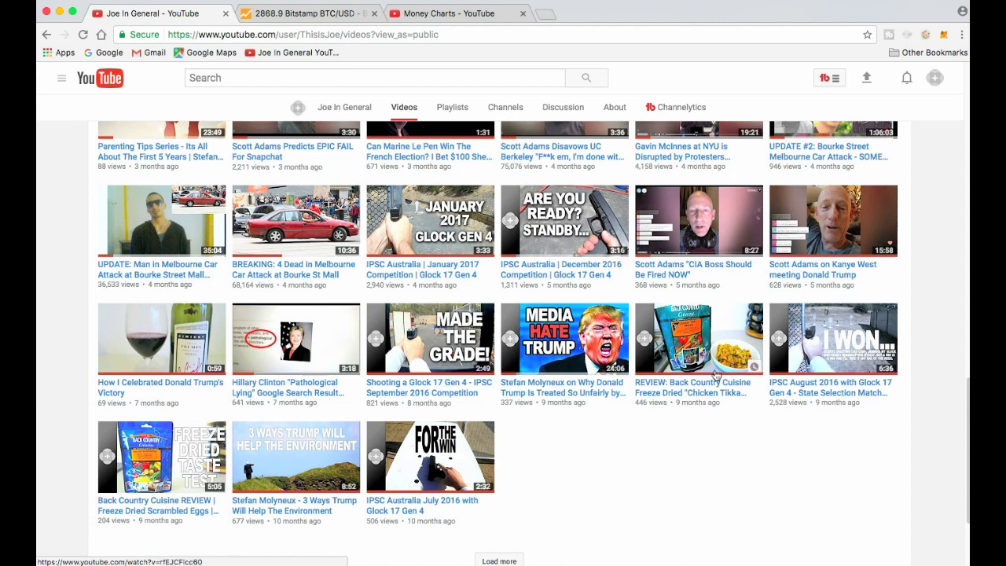
{"action": "scroll", "coordinate": [597, 393], "scroll_direction": "up", "scroll_amount": 1}
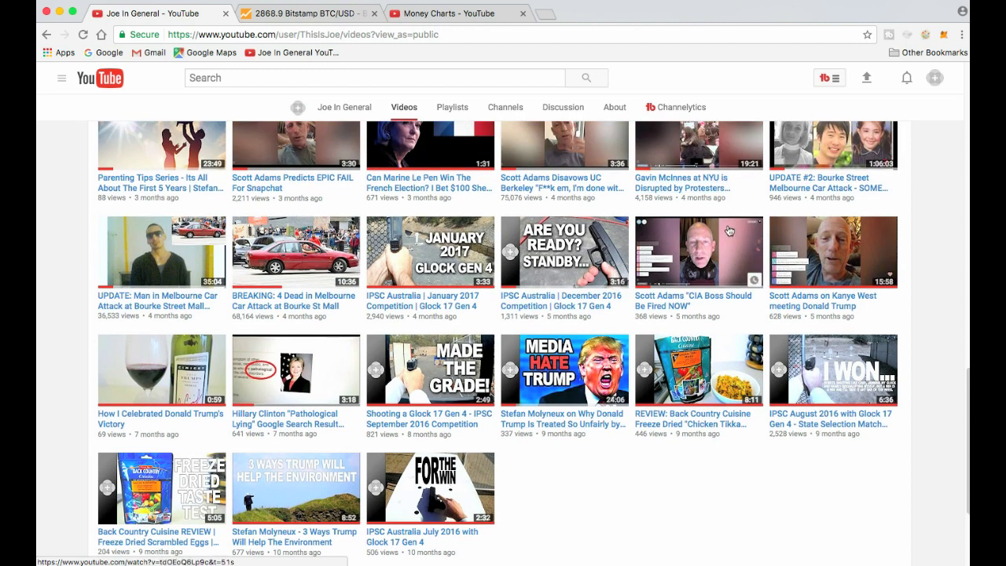
{"action": "scroll", "coordinate": [553, 284], "scroll_direction": "up", "scroll_amount": 1}
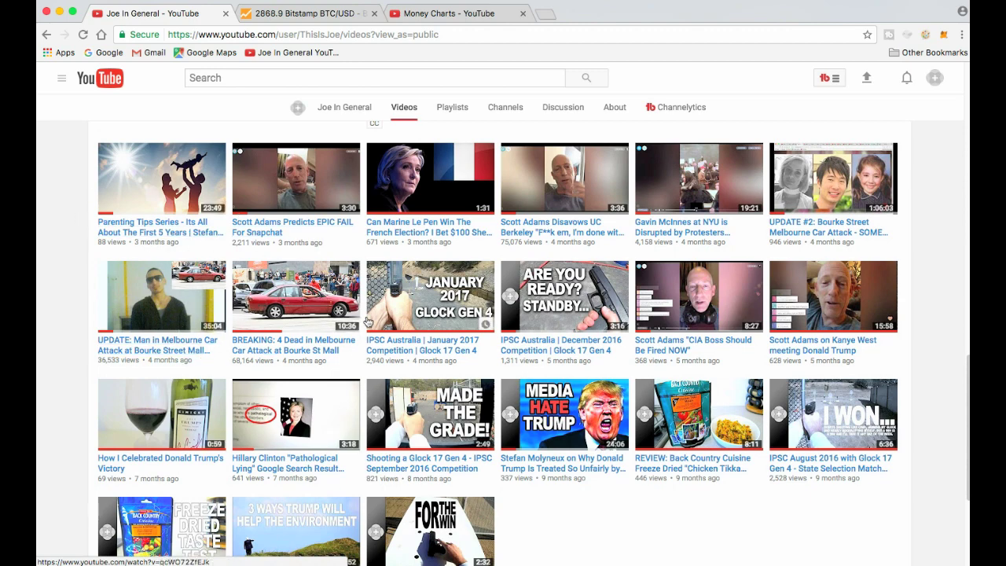
{"action": "scroll", "coordinate": [328, 381], "scroll_direction": "down", "scroll_amount": 1}
{"action": "scroll", "coordinate": [329, 381], "scroll_direction": "down", "scroll_amount": 2}
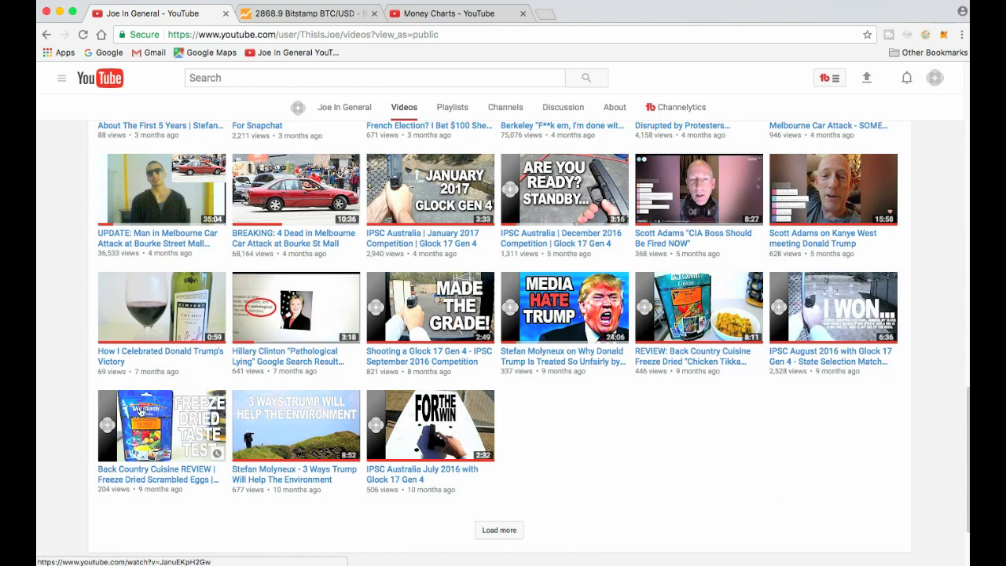
{"action": "scroll", "coordinate": [387, 372], "scroll_direction": "up", "scroll_amount": 2}
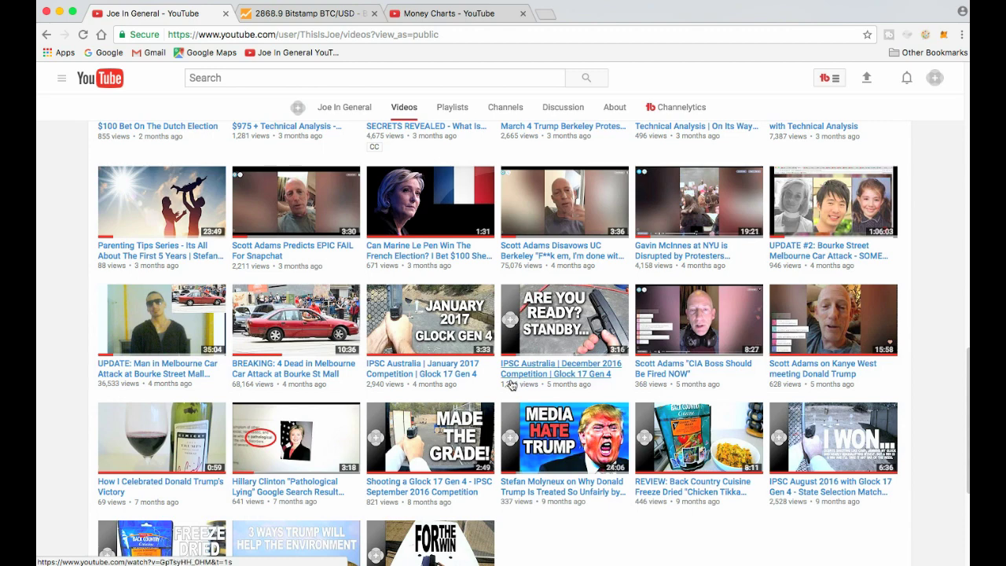
{"action": "scroll", "coordinate": [511, 384], "scroll_direction": "up", "scroll_amount": 1}
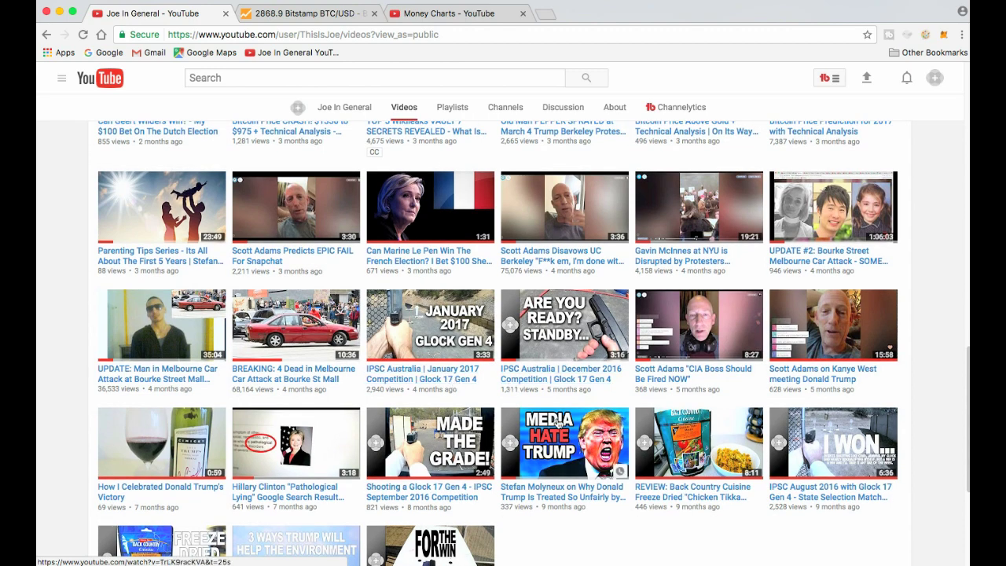
{"action": "scroll", "coordinate": [557, 424], "scroll_direction": "up", "scroll_amount": 3}
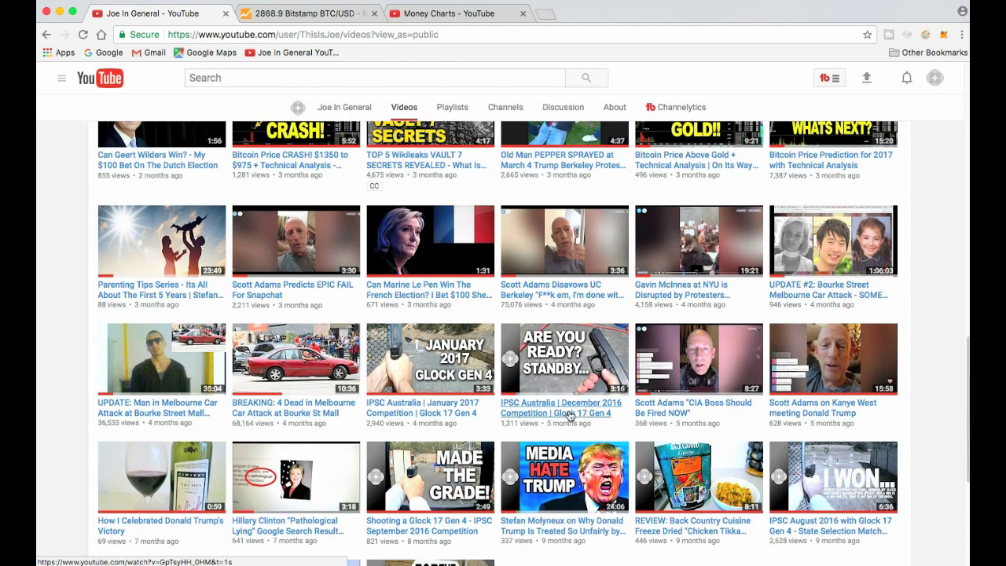
{"action": "scroll", "coordinate": [568, 425], "scroll_direction": "up", "scroll_amount": 5}
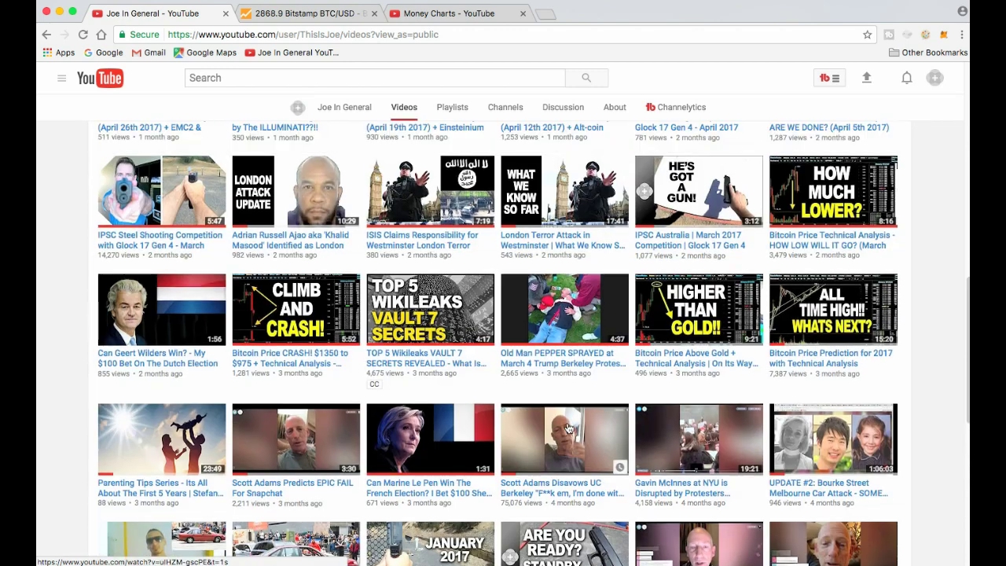
{"action": "scroll", "coordinate": [568, 428], "scroll_direction": "up", "scroll_amount": 1}
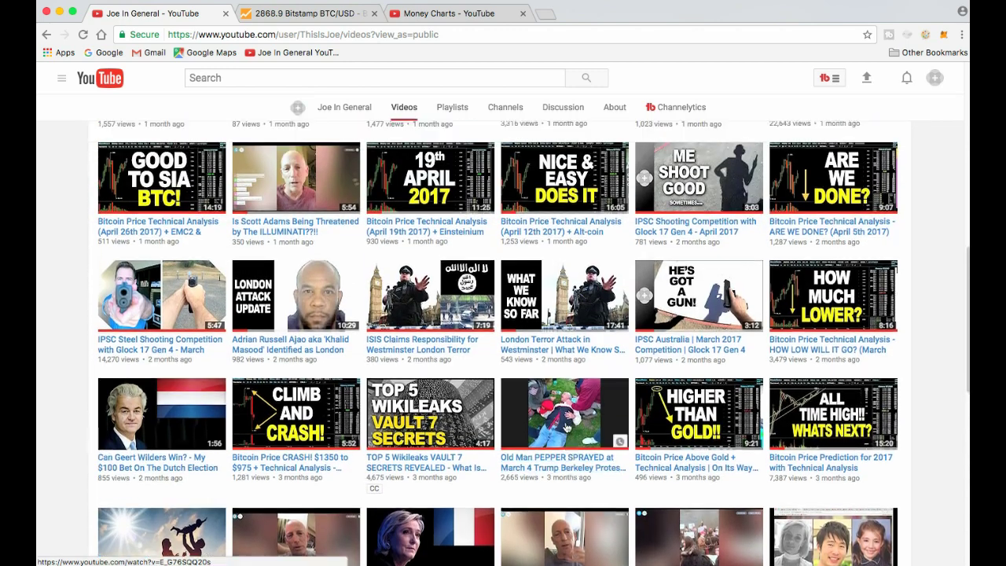
{"action": "scroll", "coordinate": [298, 377], "scroll_direction": "up", "scroll_amount": 7}
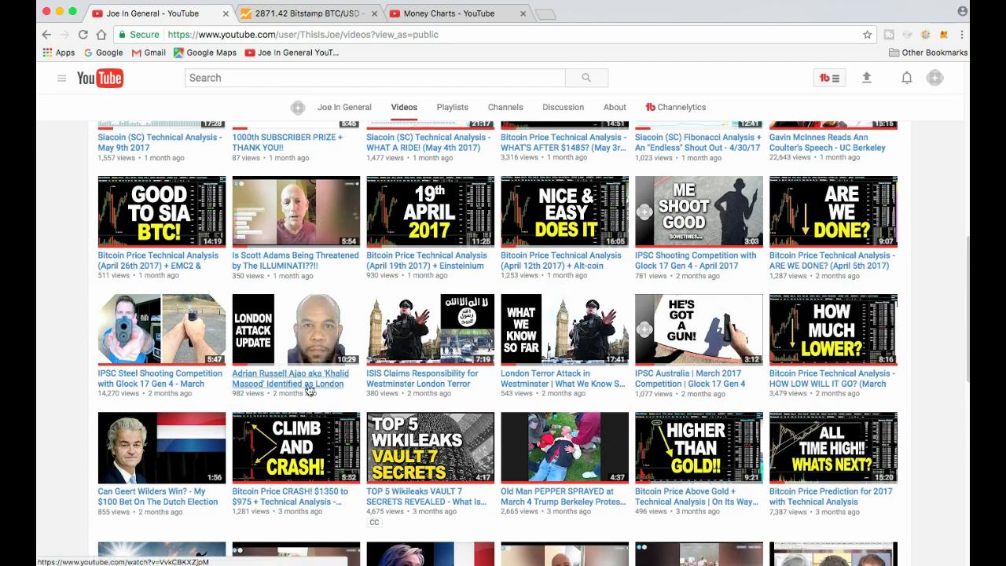
{"action": "scroll", "coordinate": [327, 390], "scroll_direction": "up", "scroll_amount": 4}
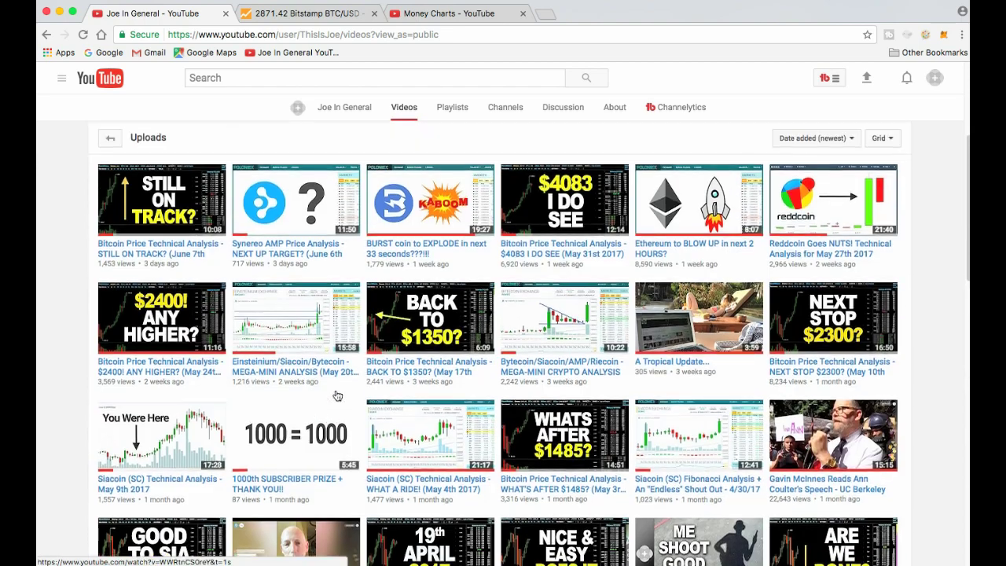
{"action": "scroll", "coordinate": [337, 395], "scroll_direction": "up", "scroll_amount": 2}
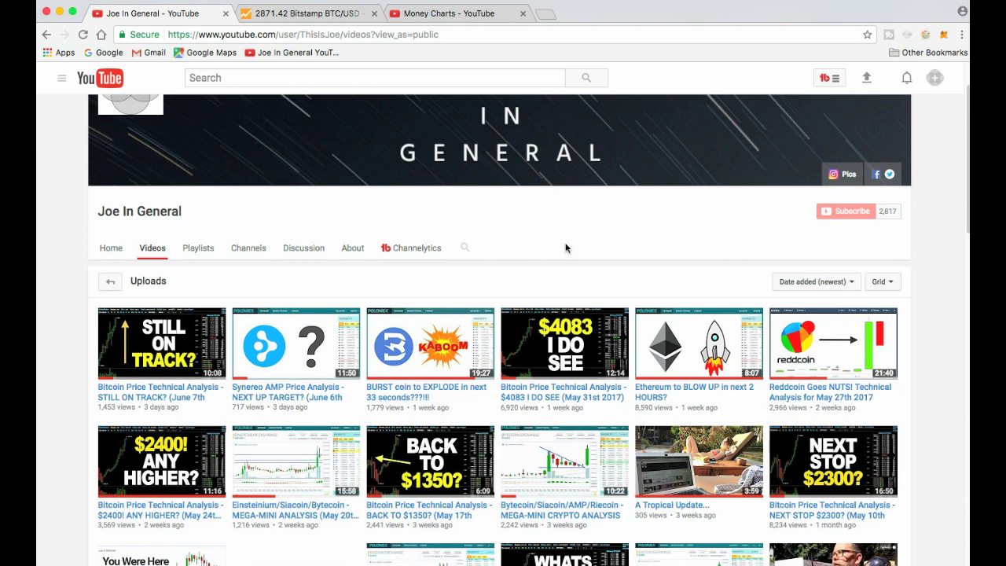
{"action": "scroll", "coordinate": [564, 249], "scroll_direction": "up", "scroll_amount": 1}
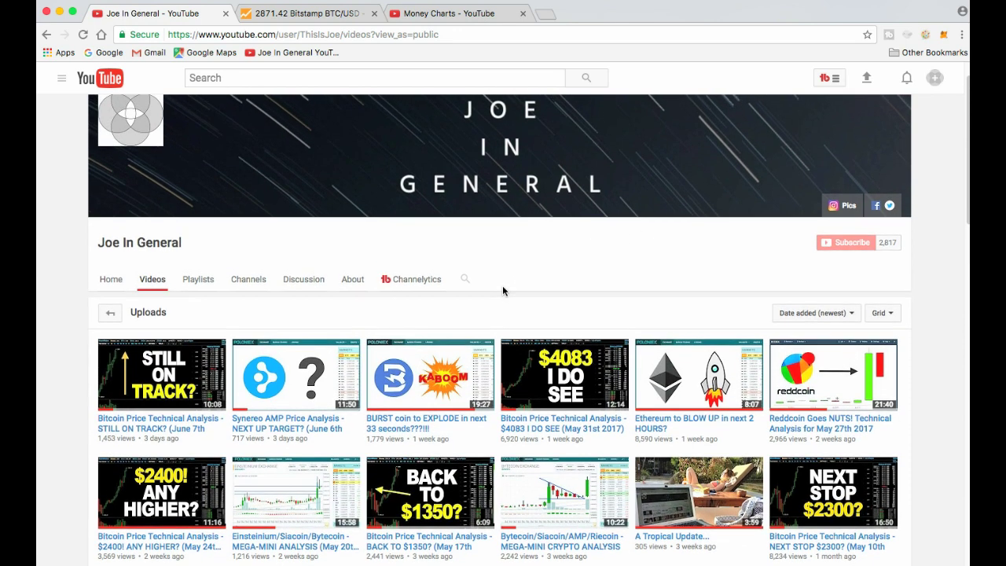
{"action": "scroll", "coordinate": [444, 286], "scroll_direction": "up", "scroll_amount": 1}
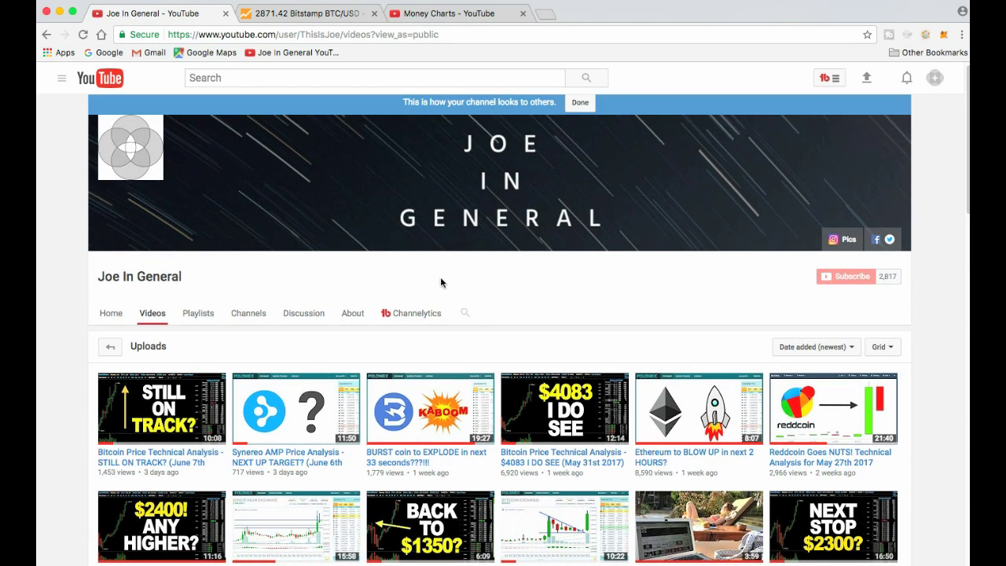
Open the Money Charts channel page and examine its uploaded price chart and technical analysis videos
{"action": "left_click", "coordinate": [440, 13]}
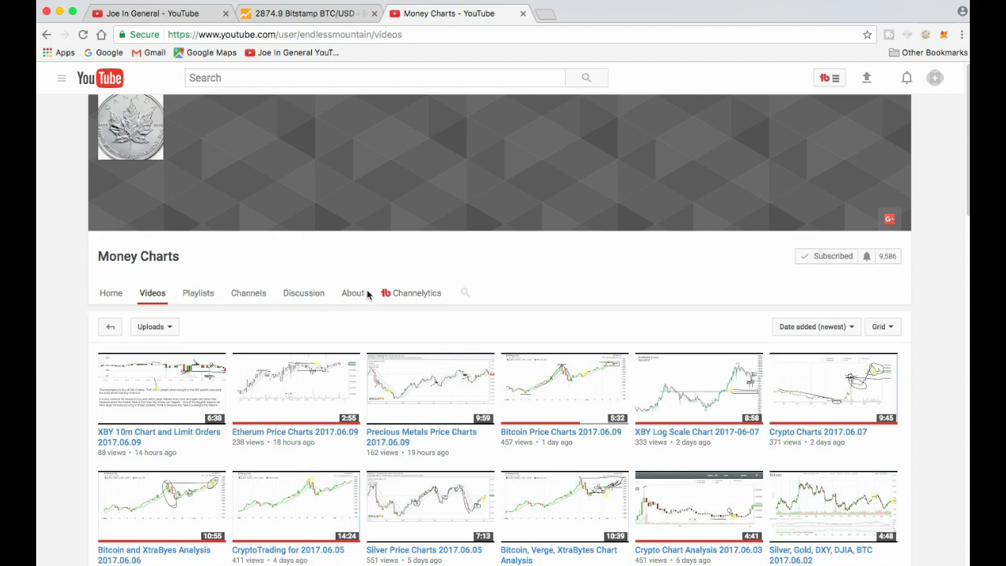
{"action": "scroll", "coordinate": [417, 319], "scroll_direction": "down", "scroll_amount": 2}
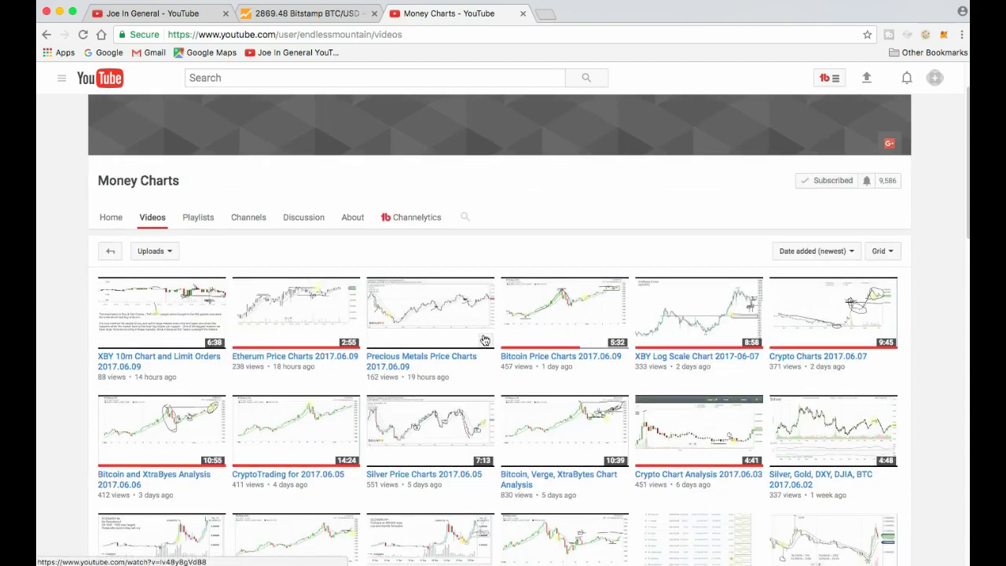
{"action": "scroll", "coordinate": [485, 340], "scroll_direction": "down", "scroll_amount": 12}
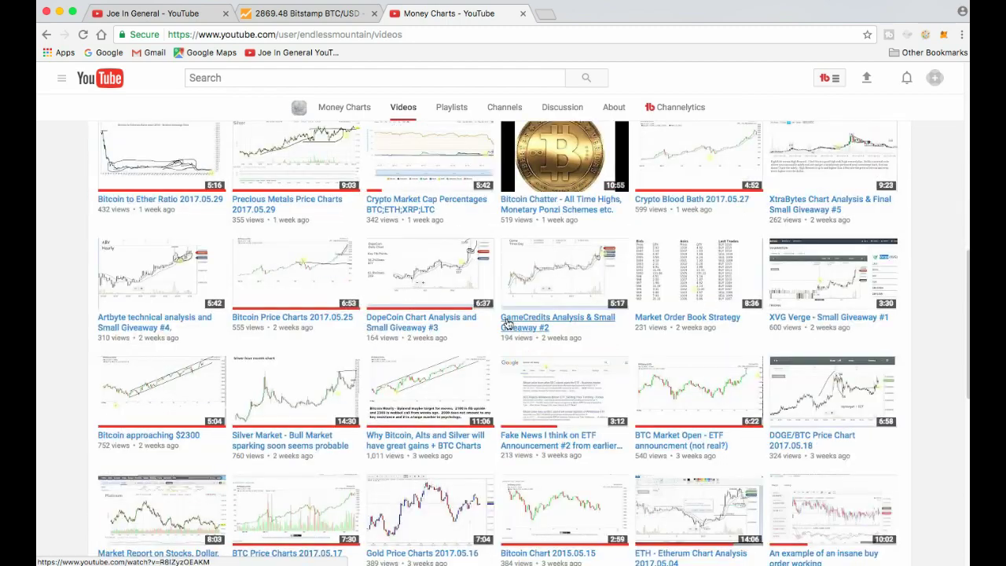
{"action": "scroll", "coordinate": [507, 326], "scroll_direction": "down", "scroll_amount": 6}
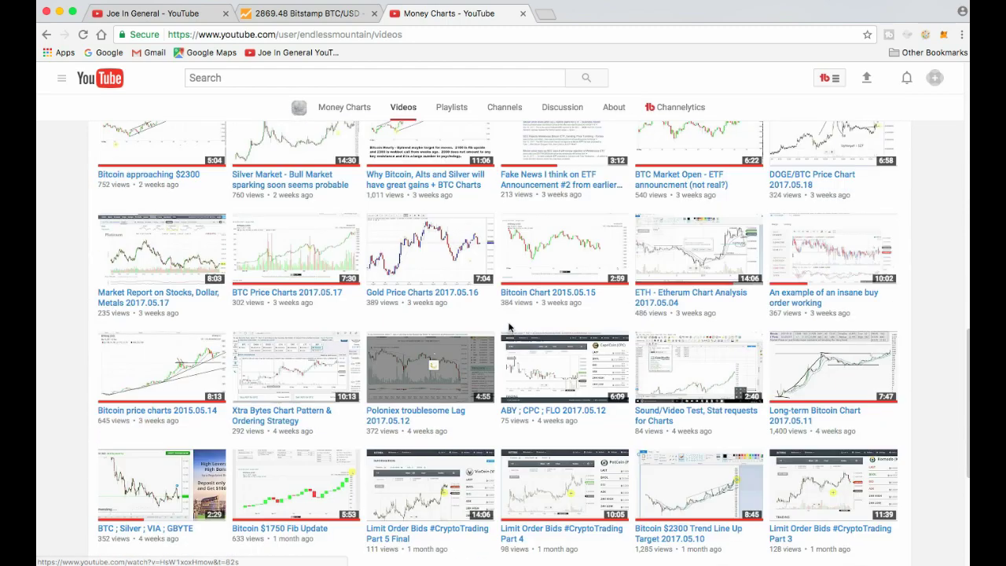
{"action": "scroll", "coordinate": [509, 327], "scroll_direction": "down", "scroll_amount": 4}
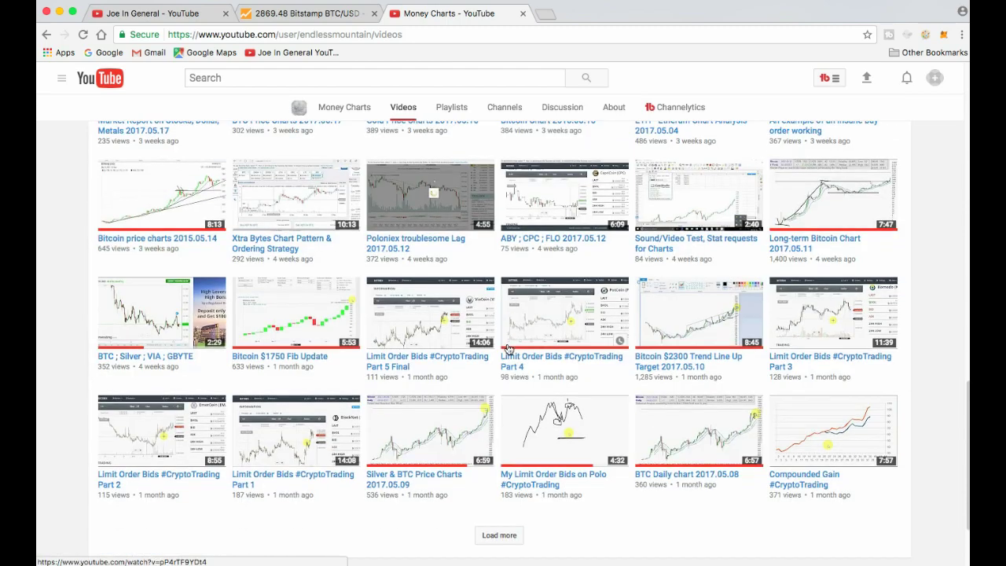
{"action": "scroll", "coordinate": [509, 348], "scroll_direction": "up", "scroll_amount": 8}
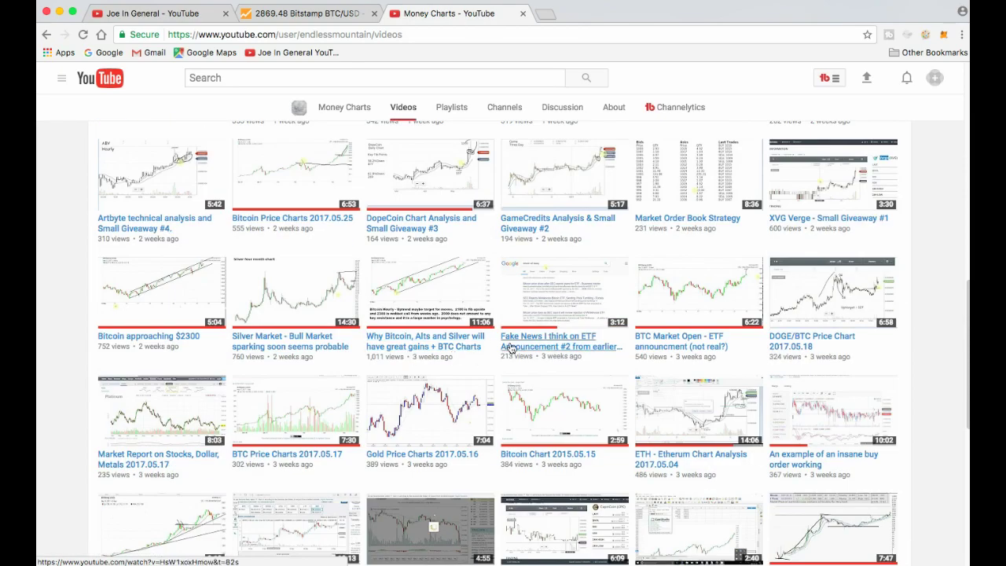
{"action": "scroll", "coordinate": [510, 348], "scroll_direction": "up", "scroll_amount": 14}
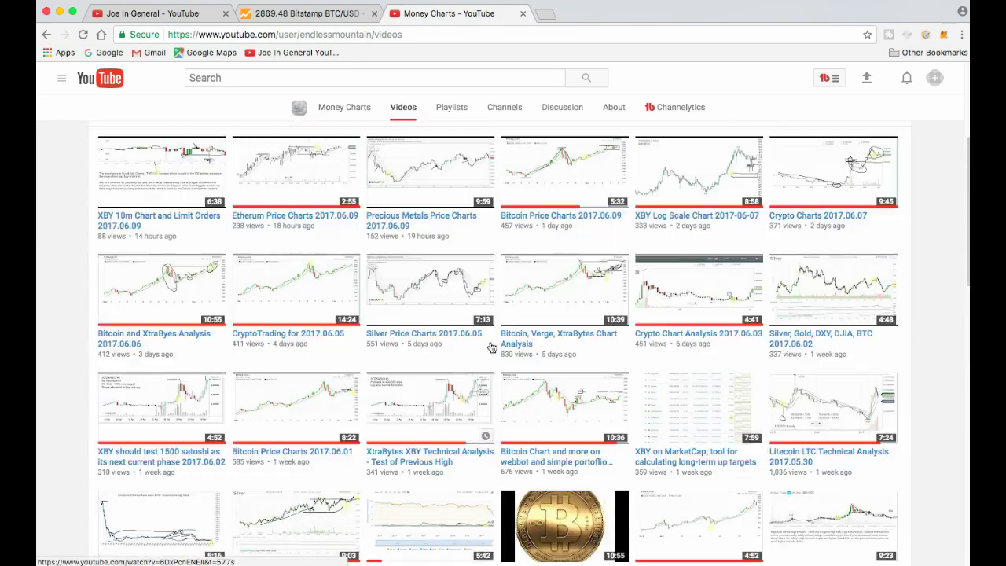
{"action": "scroll", "coordinate": [490, 347], "scroll_direction": "up", "scroll_amount": 4}
{"action": "scroll", "coordinate": [489, 346], "scroll_direction": "up", "scroll_amount": 1}
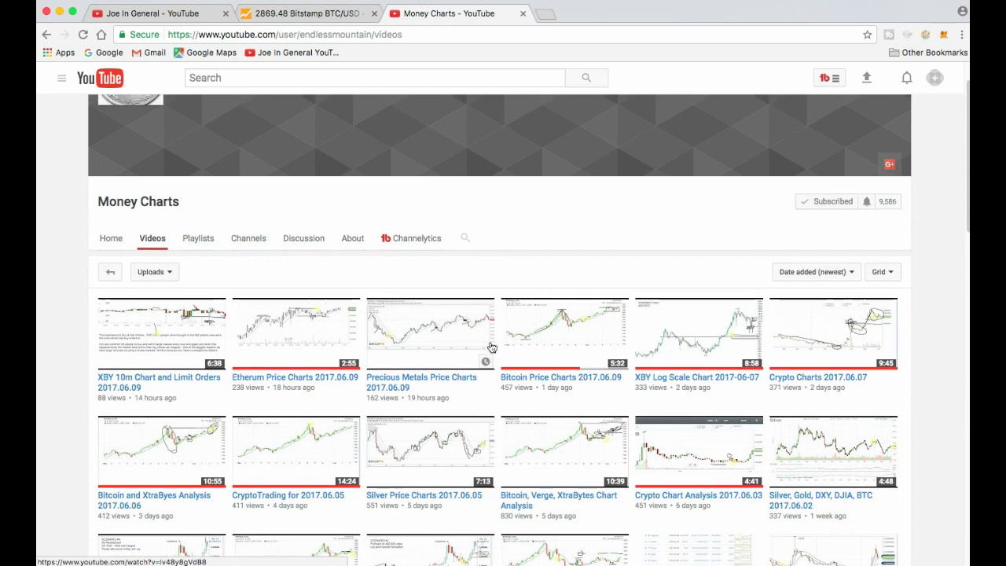
{"action": "scroll", "coordinate": [491, 347], "scroll_direction": "up", "scroll_amount": 1}
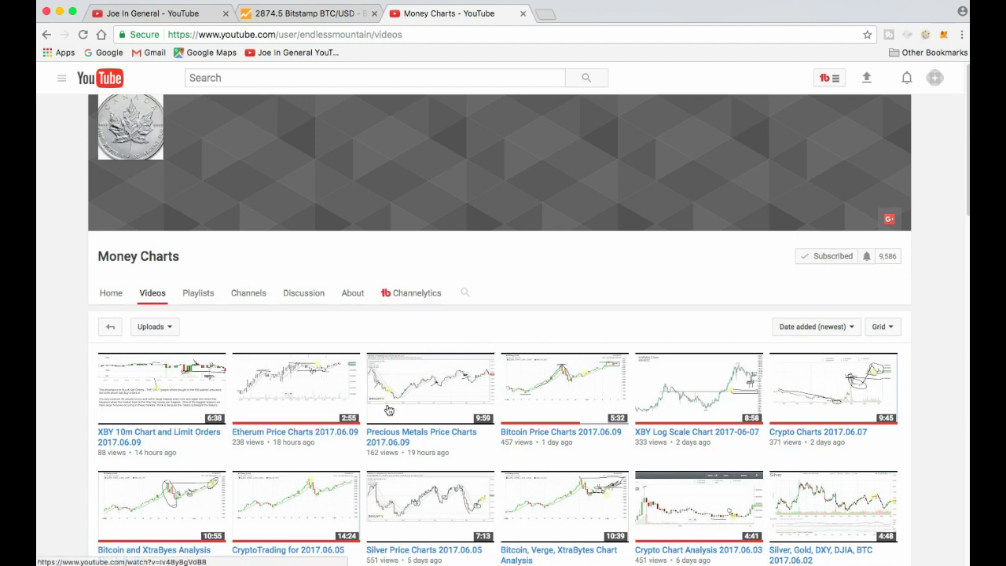
{"action": "scroll", "coordinate": [449, 281], "scroll_direction": "down", "scroll_amount": 1}
{"action": "scroll", "coordinate": [448, 276], "scroll_direction": "down", "scroll_amount": 5}
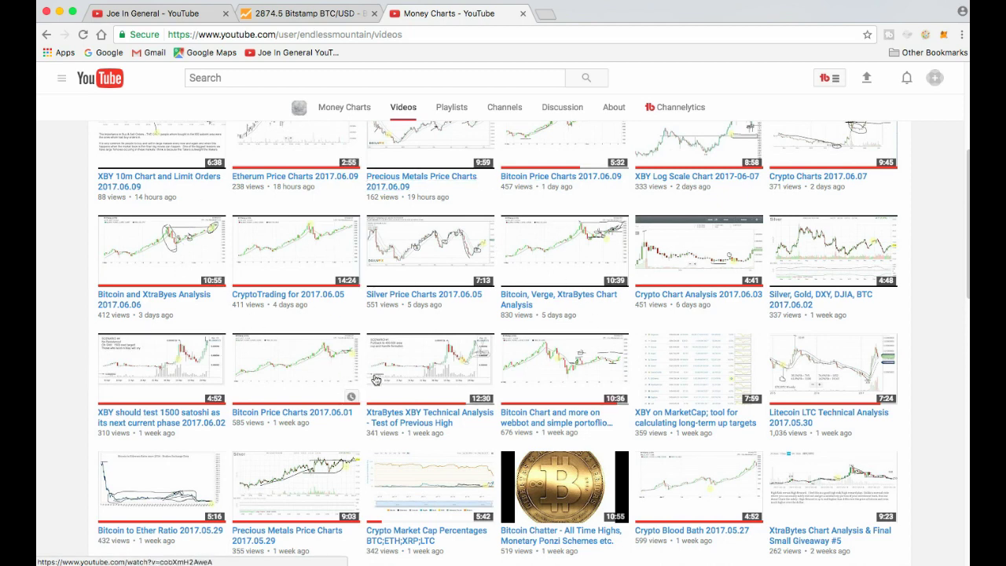
{"action": "scroll", "coordinate": [417, 344], "scroll_direction": "down", "scroll_amount": 2}
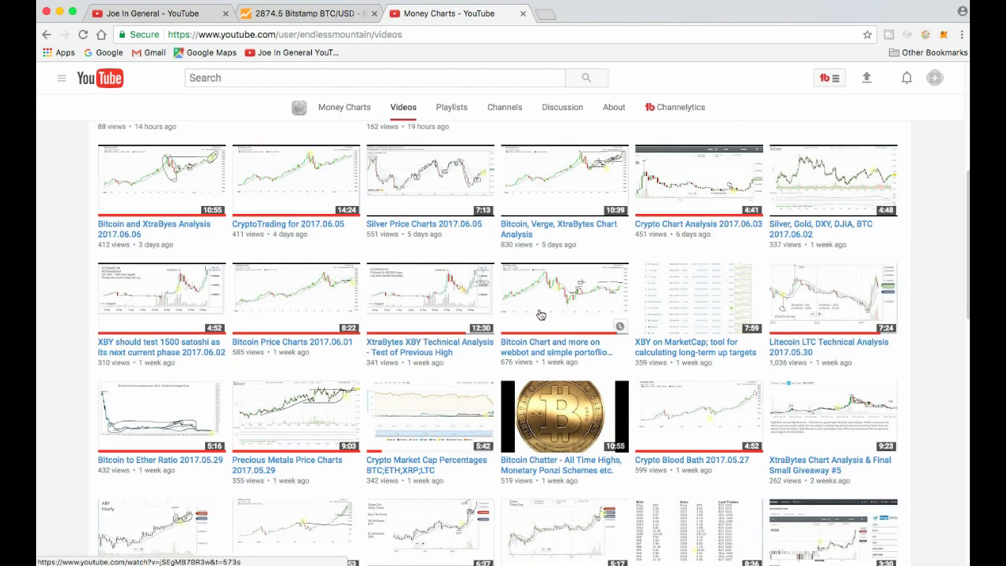
{"action": "scroll", "coordinate": [542, 319], "scroll_direction": "up", "scroll_amount": 1}
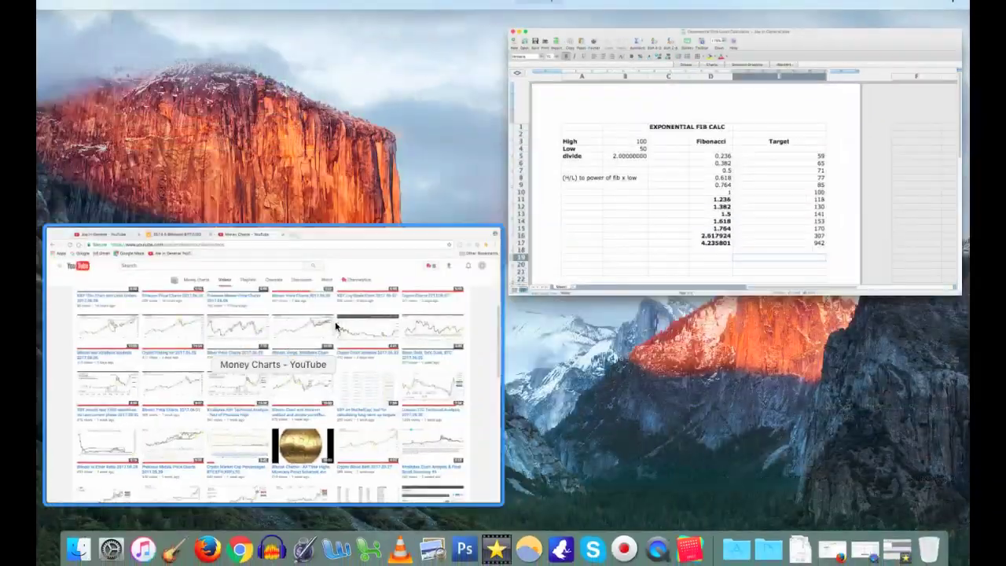
Switch to the Exponential Fibonacci Calculator spreadsheet and back to the Money Charts channel in Chrome, returning to the start of its page
{"action": "left_click", "coordinate": [336, 326]}
{"action": "key", "text": "ctrl+Up"}
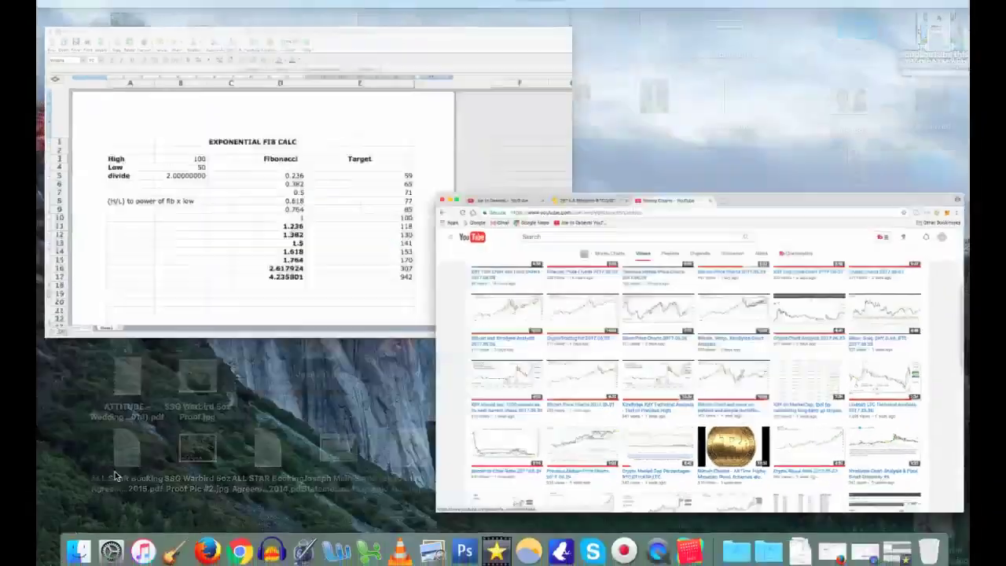
{"action": "left_click", "coordinate": [194, 222]}
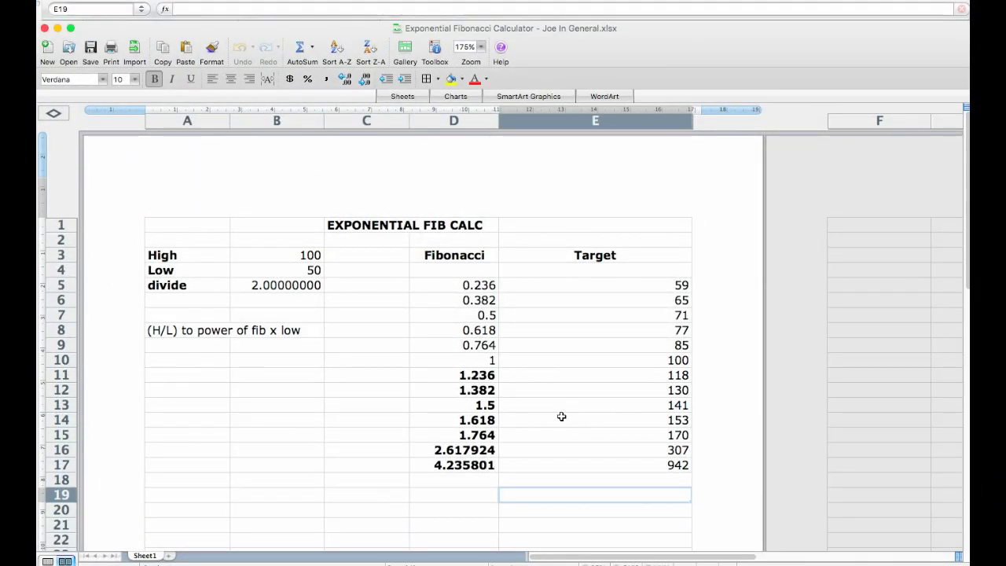
{"action": "key", "text": "ctrl+Up"}
{"action": "left_click", "coordinate": [287, 350]}
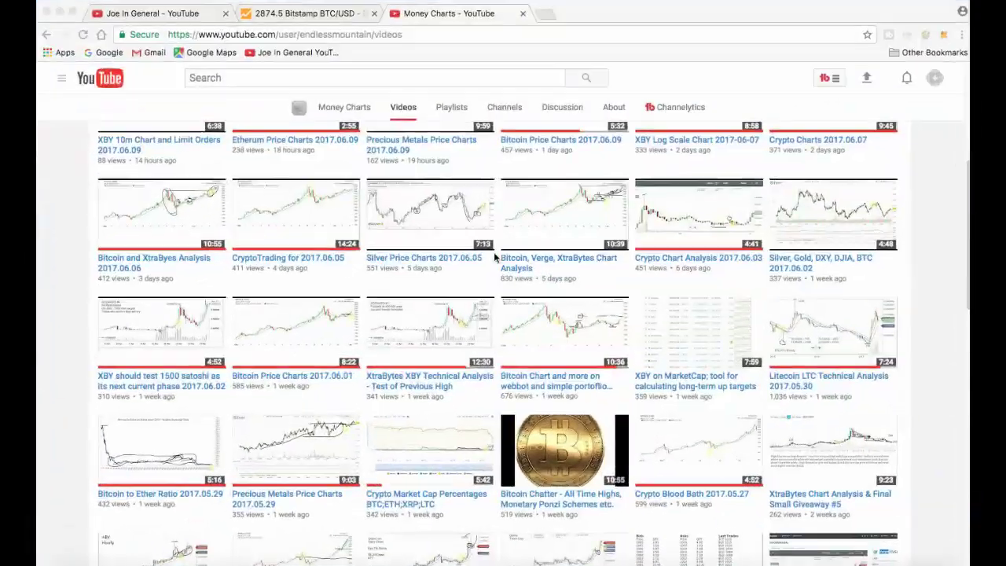
{"action": "scroll", "coordinate": [385, 364], "scroll_direction": "up", "scroll_amount": 5}
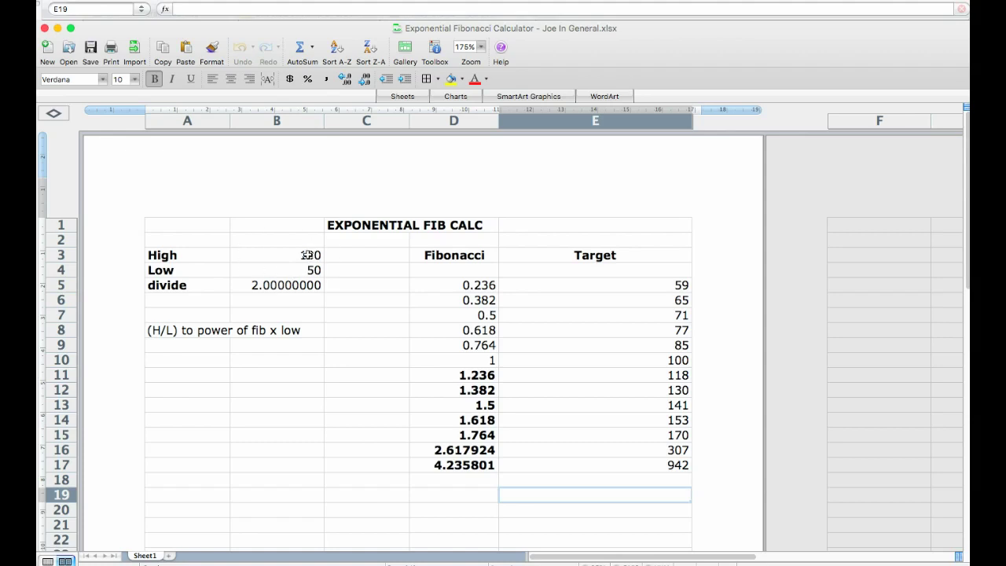
Inspect the High and Low values and the divide formula in cells B3 to B5 of the Fibonacci calculator spreadsheet
{"action": "left_click", "coordinate": [309, 255]}
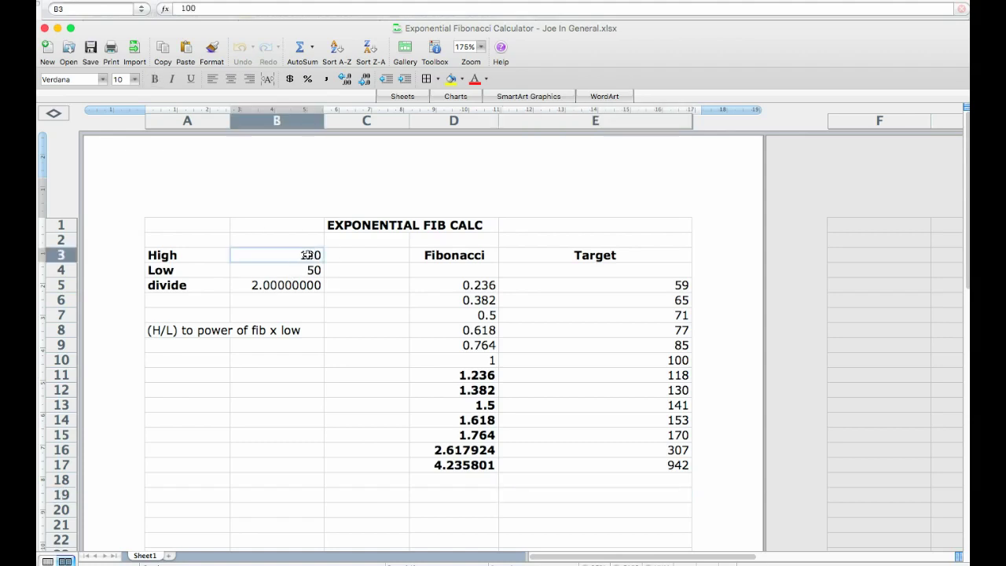
{"action": "left_click", "coordinate": [312, 269]}
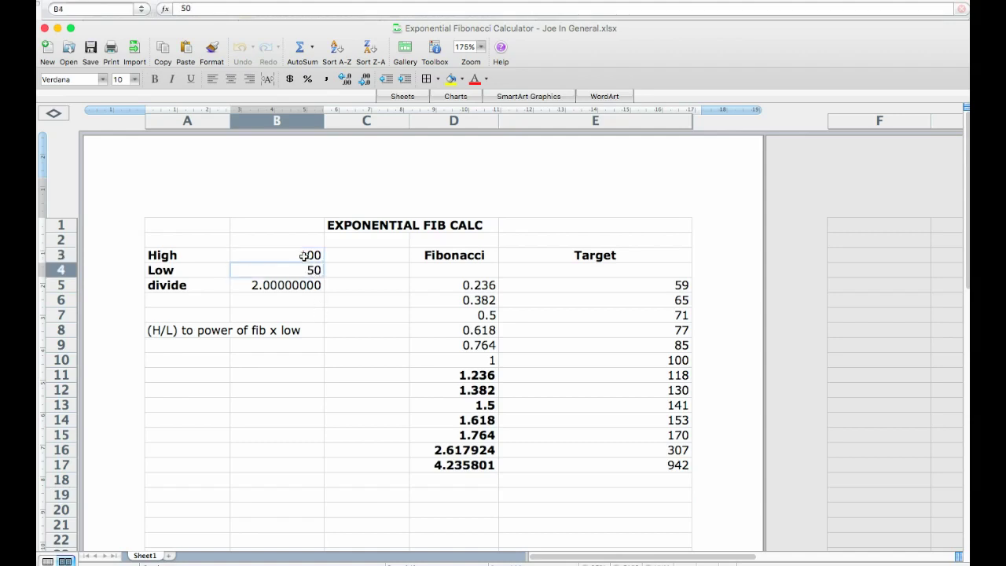
{"action": "left_click", "coordinate": [304, 255]}
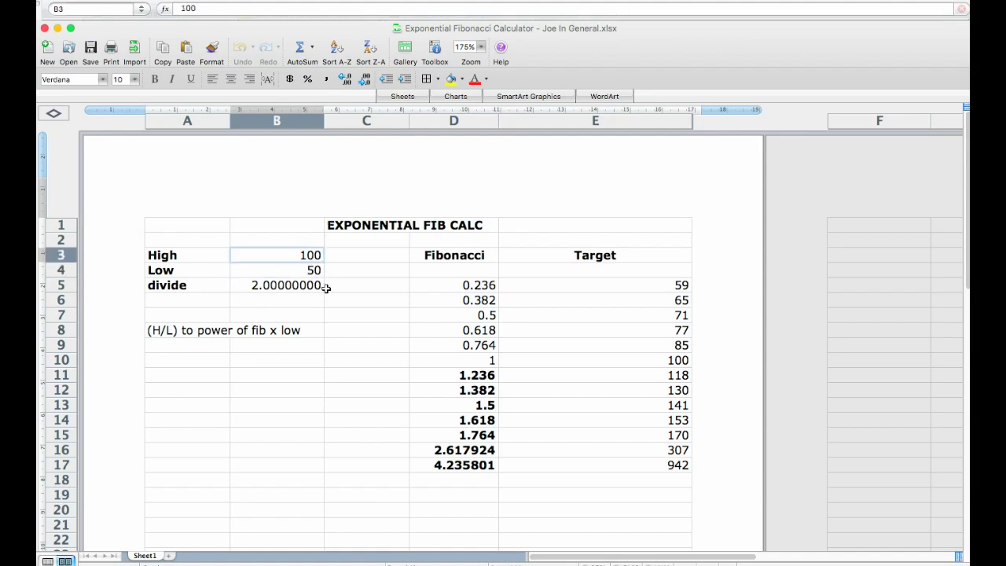
{"action": "left_click", "coordinate": [310, 271]}
{"action": "left_click", "coordinate": [191, 285]}
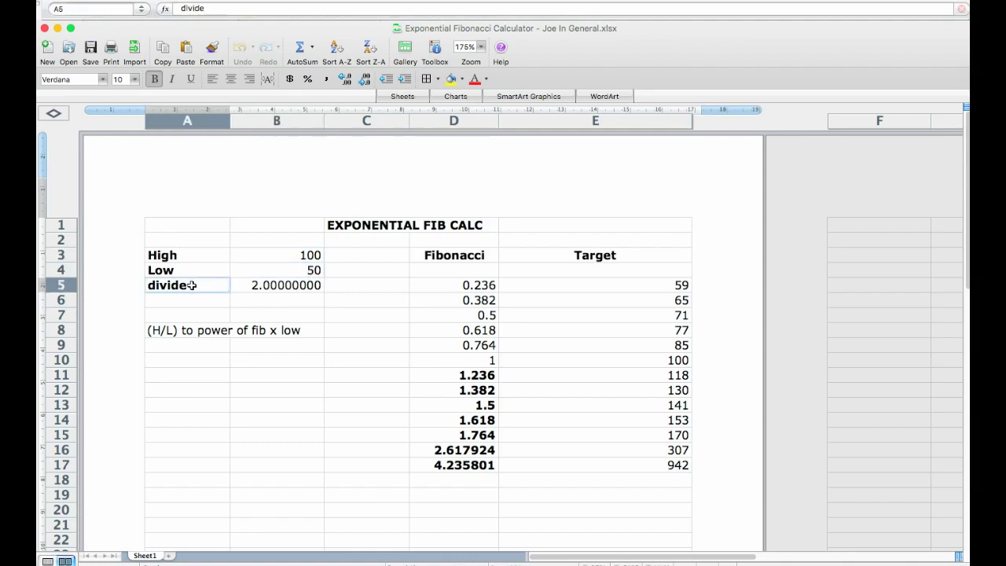
{"action": "left_click", "coordinate": [301, 286]}
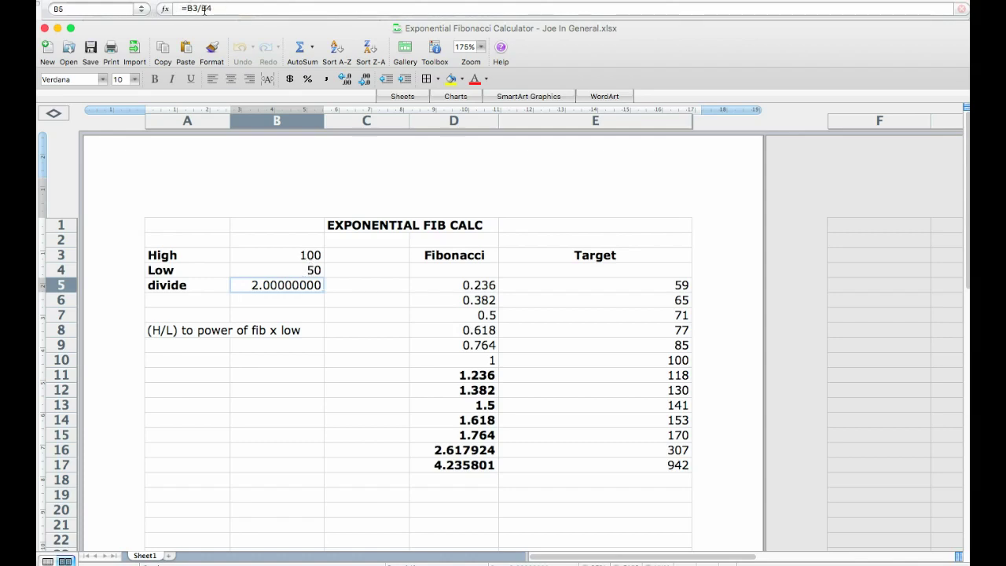
{"action": "left_click", "coordinate": [311, 271]}
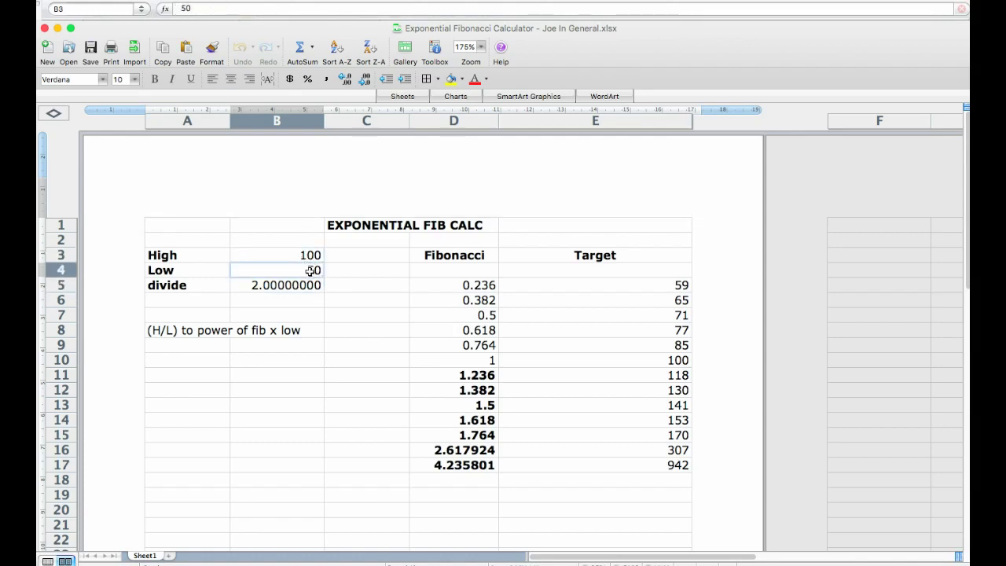
{"action": "left_click", "coordinate": [297, 288]}
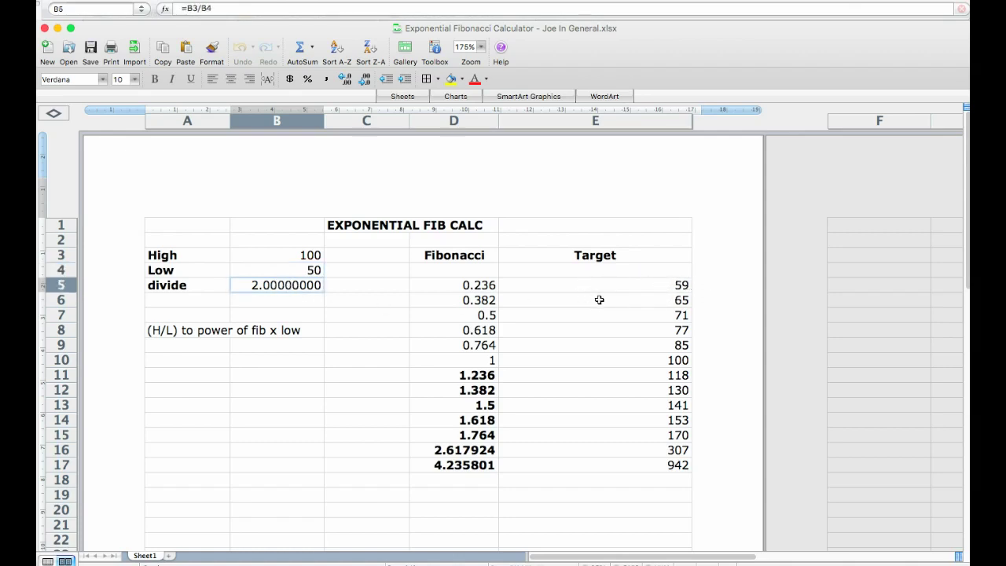
Examine the target formula in E5 for the 0.236 Fibonacci level, leaving it as it is
{"action": "left_click", "coordinate": [665, 286]}
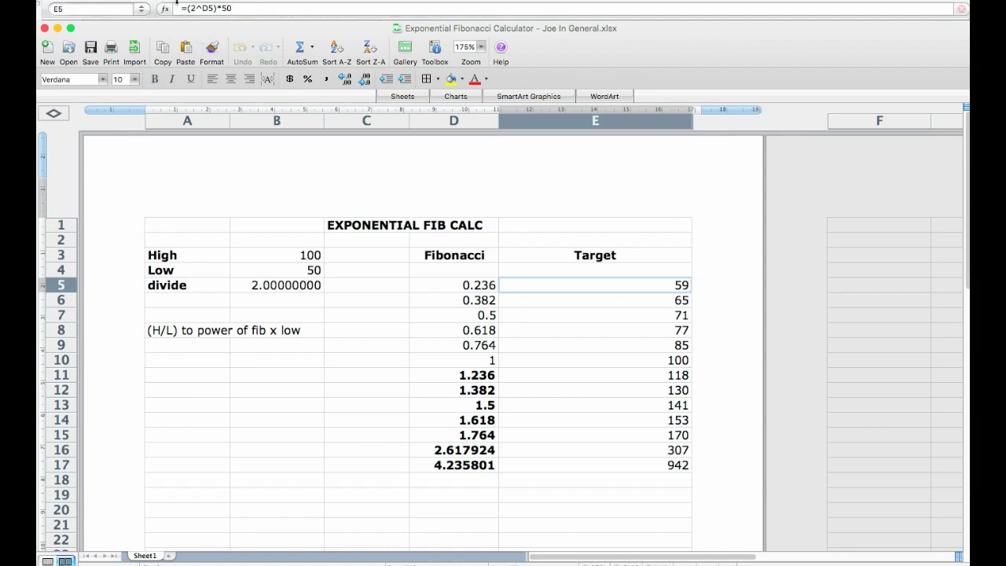
{"action": "left_click", "coordinate": [195, 10]}
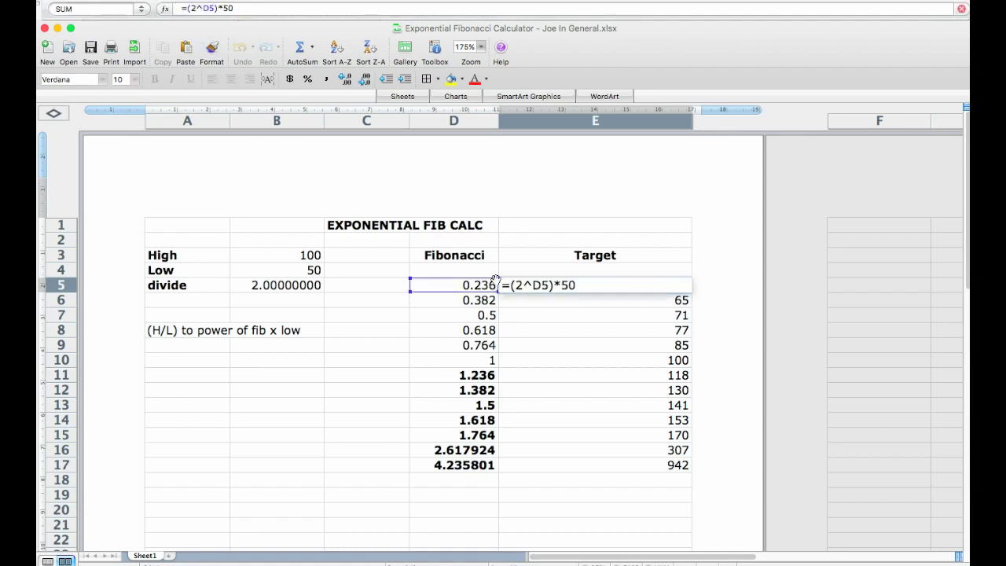
{"action": "left_click", "coordinate": [522, 286]}
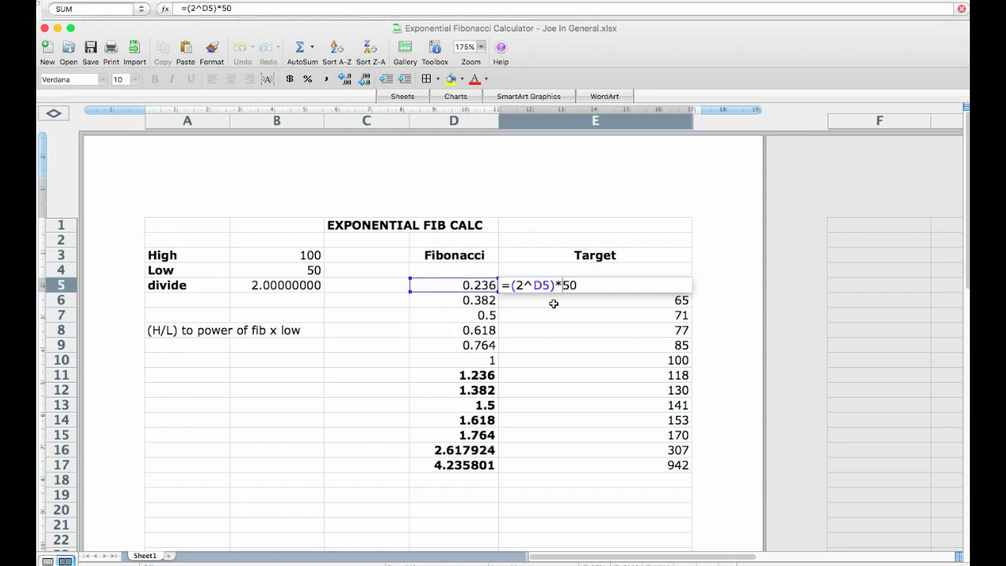
{"action": "key", "text": "Return"}
{"action": "left_click", "coordinate": [292, 384]}
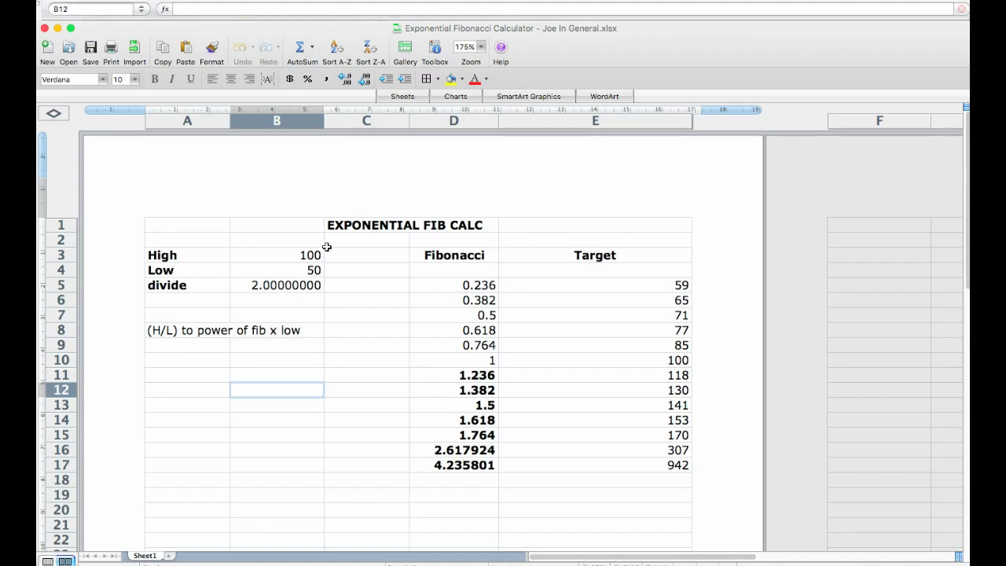
Switch to the Bitstamp BTC/USD chart in Chrome and examine the late-May peak and low with the crosshair turned on
{"action": "key", "text": "ctrl+Left"}
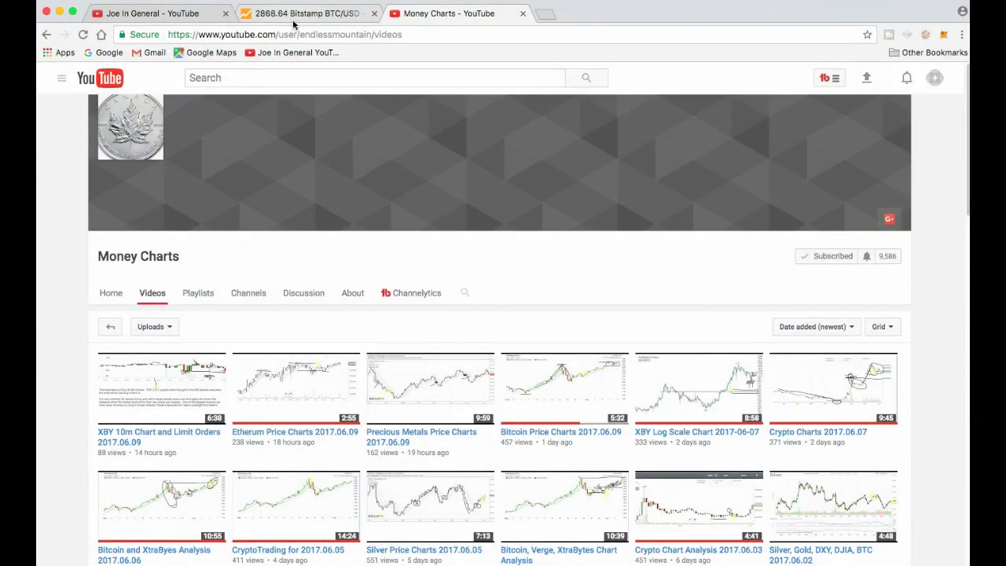
{"action": "left_click", "coordinate": [292, 13]}
{"action": "left_click", "coordinate": [375, 329]}
{"action": "left_click_drag", "start_coordinate": [374, 328], "coordinate": [366, 330]}
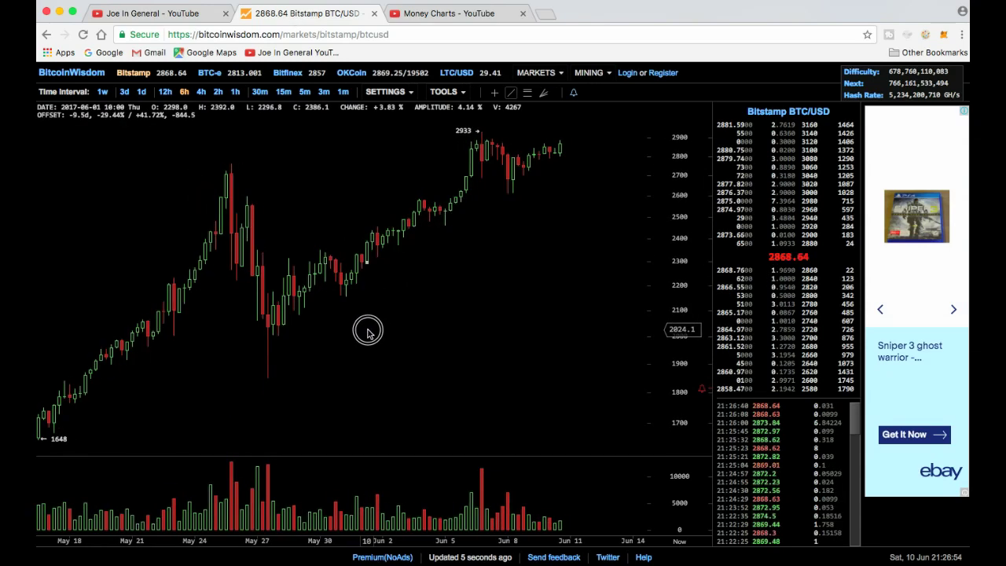
{"action": "left_click", "coordinate": [495, 94]}
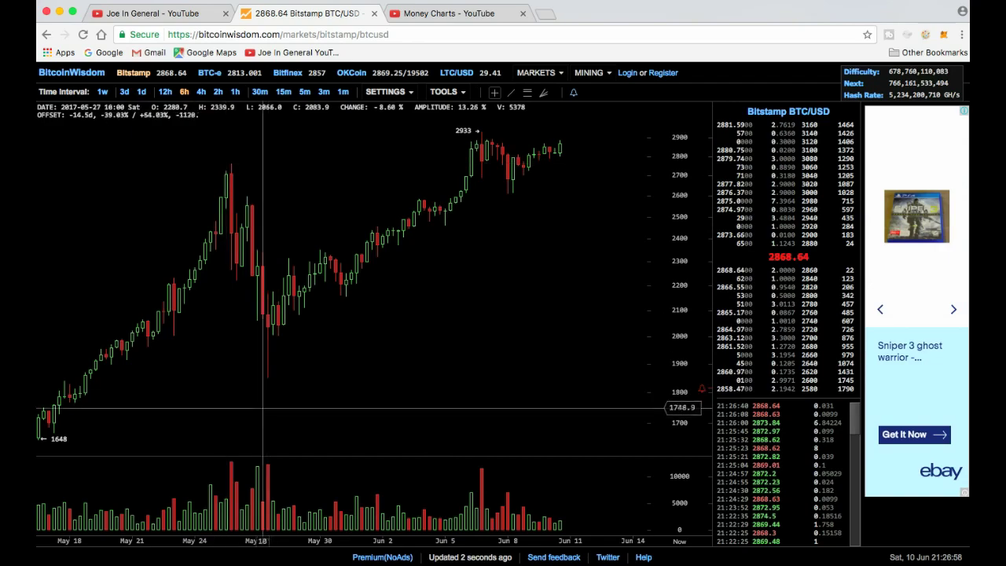
{"action": "left_click_drag", "start_coordinate": [343, 368], "coordinate": [259, 368]}
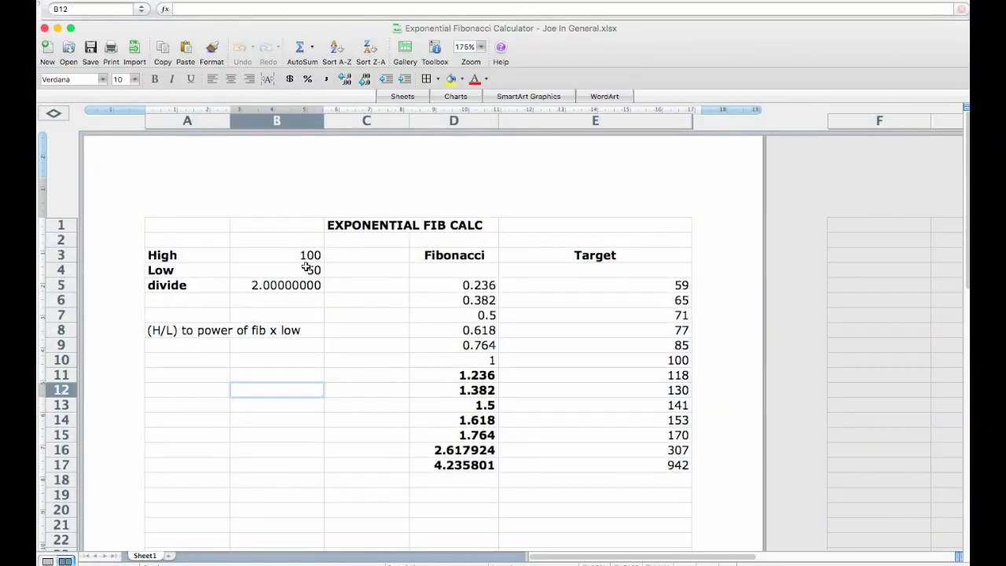
Return to the Fibonacci calculator spreadsheet and set High to 2760.1 and Low to 1850
{"action": "left_click", "coordinate": [246, 206]}
{"action": "type", "text": "27"}
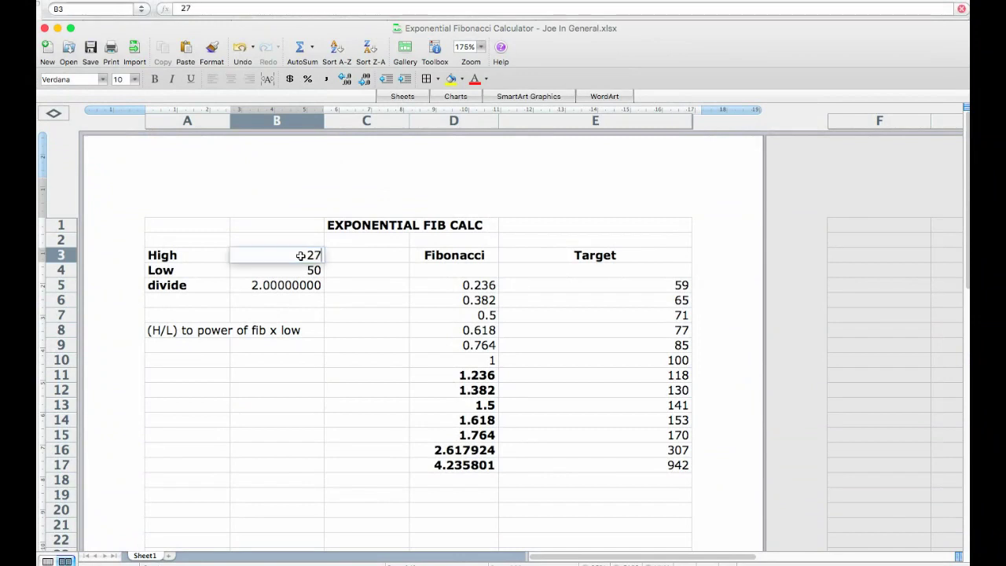
{"action": "type", "text": "60.1"}
{"action": "left_click", "coordinate": [314, 269]}
{"action": "type", "text": "1850"}
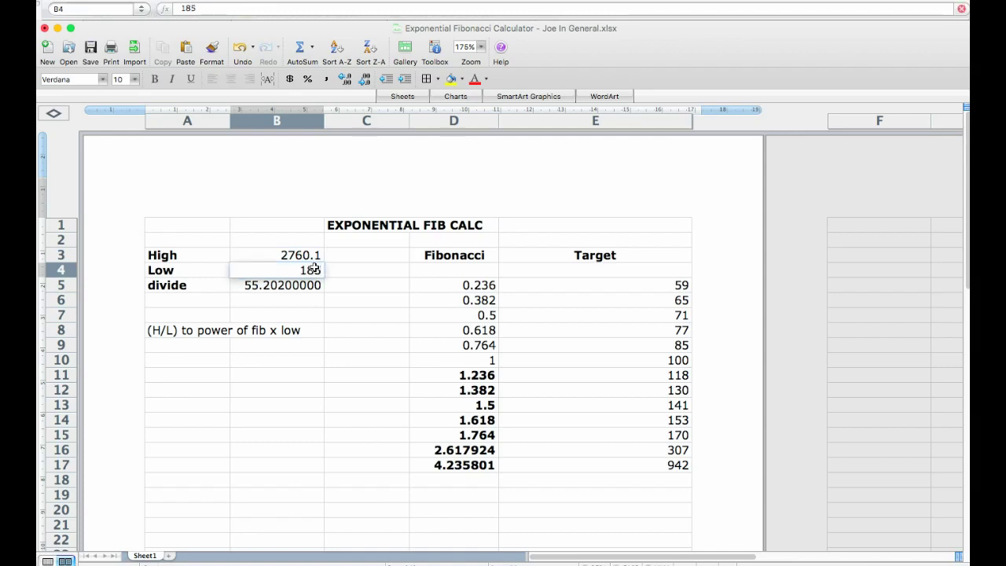
{"action": "left_click", "coordinate": [345, 315]}
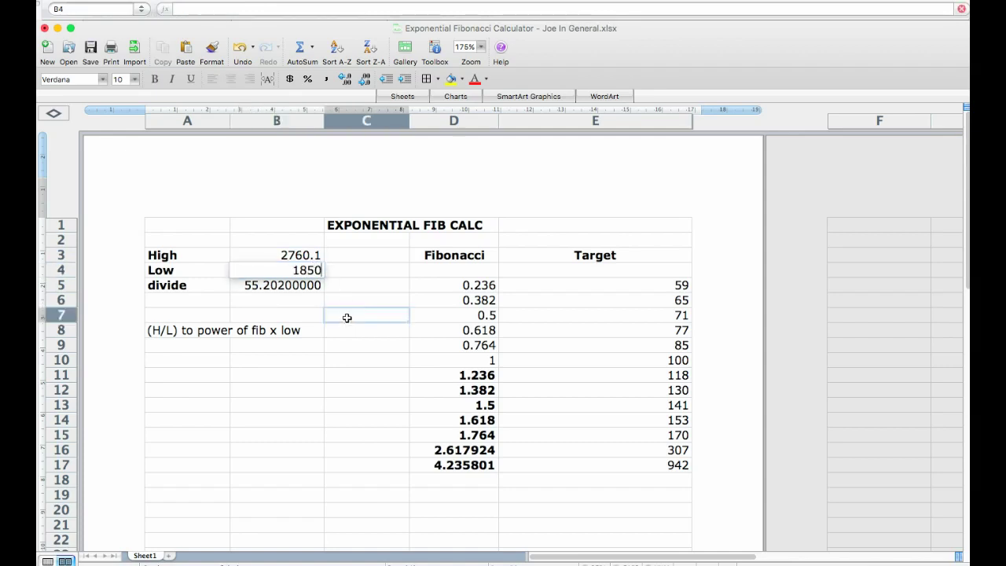
Replace the base 2 in the E5 target formula with the divide value 1.49194595
{"action": "left_click", "coordinate": [288, 289]}
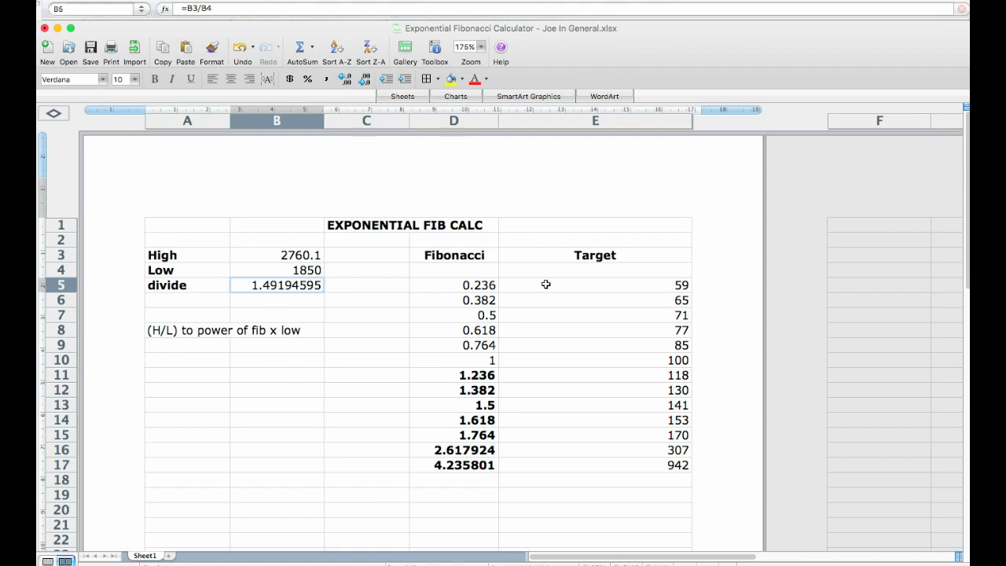
{"action": "left_click", "coordinate": [681, 284]}
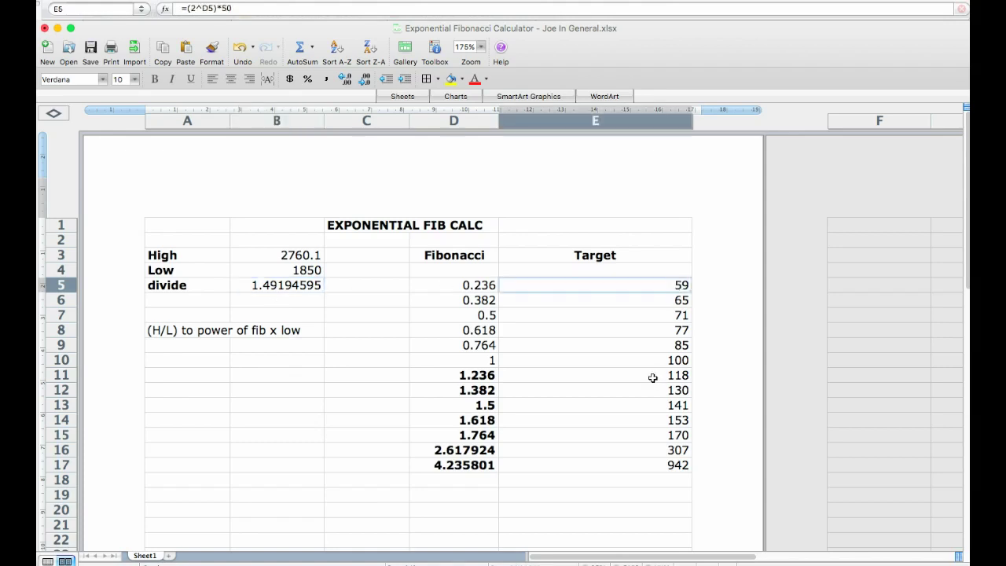
{"action": "left_click", "coordinate": [195, 8]}
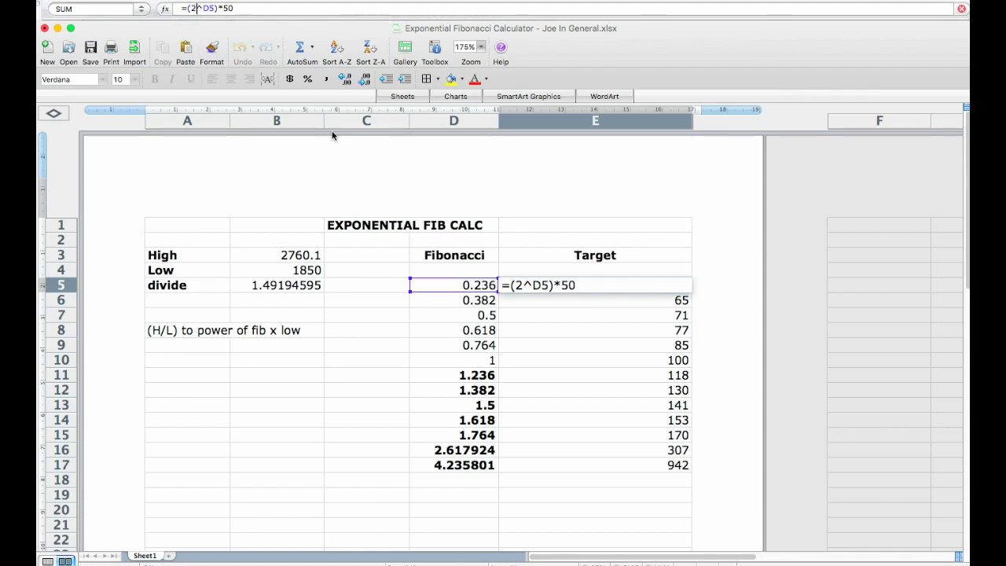
{"action": "left_click", "coordinate": [523, 286]}
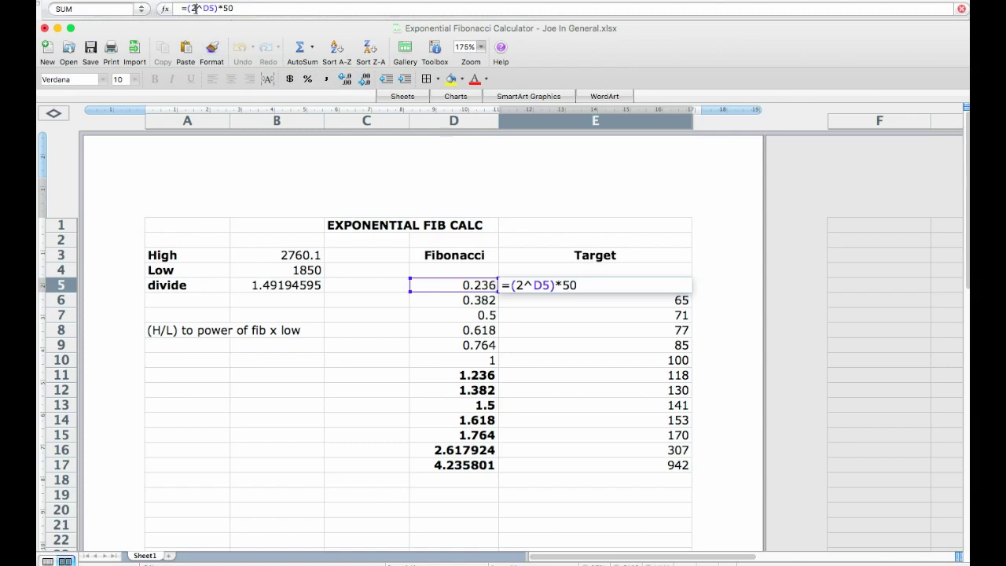
{"action": "key", "text": "BackSpace"}
{"action": "type", "text": "1."}
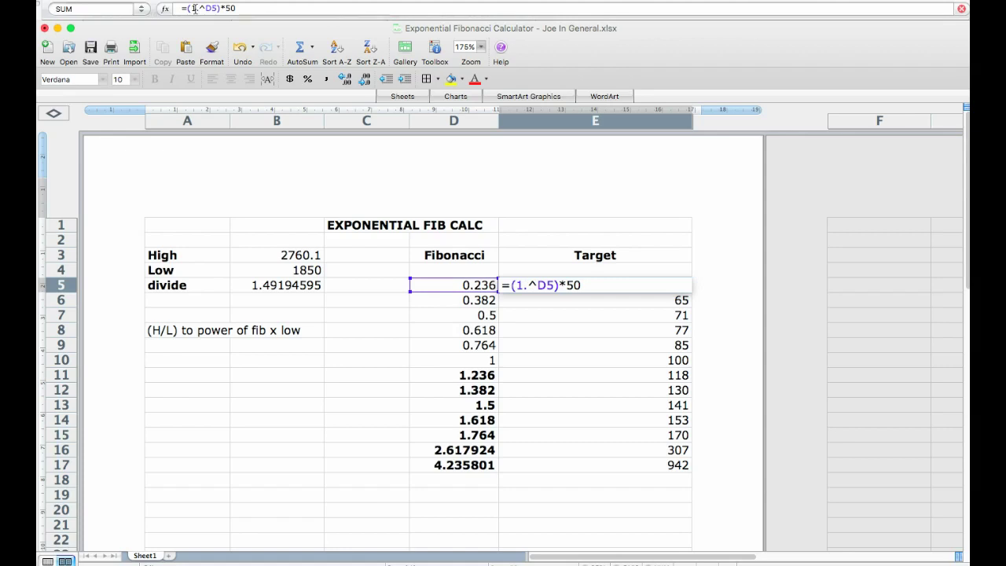
{"action": "type", "text": "49"}
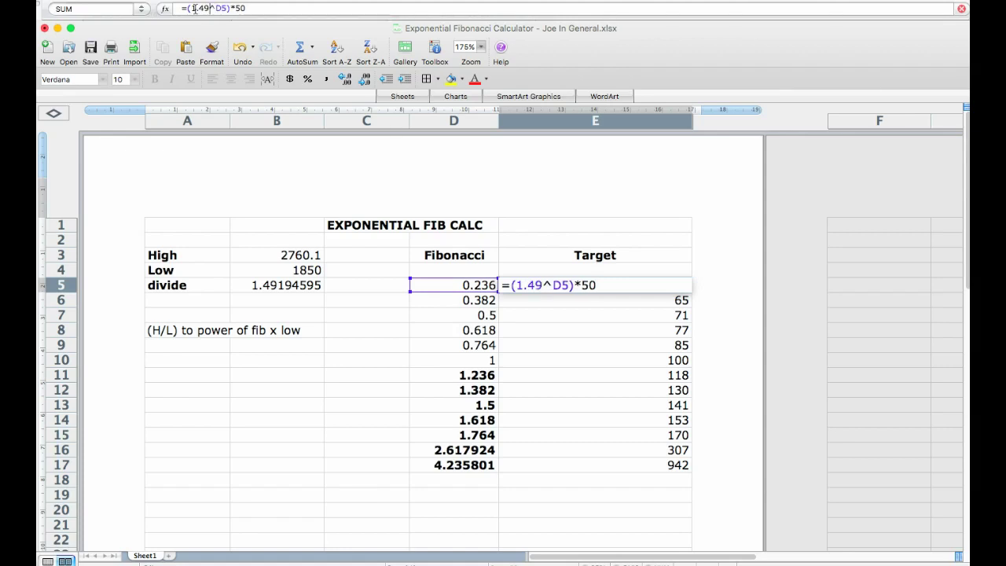
{"action": "type", "text": "19"}
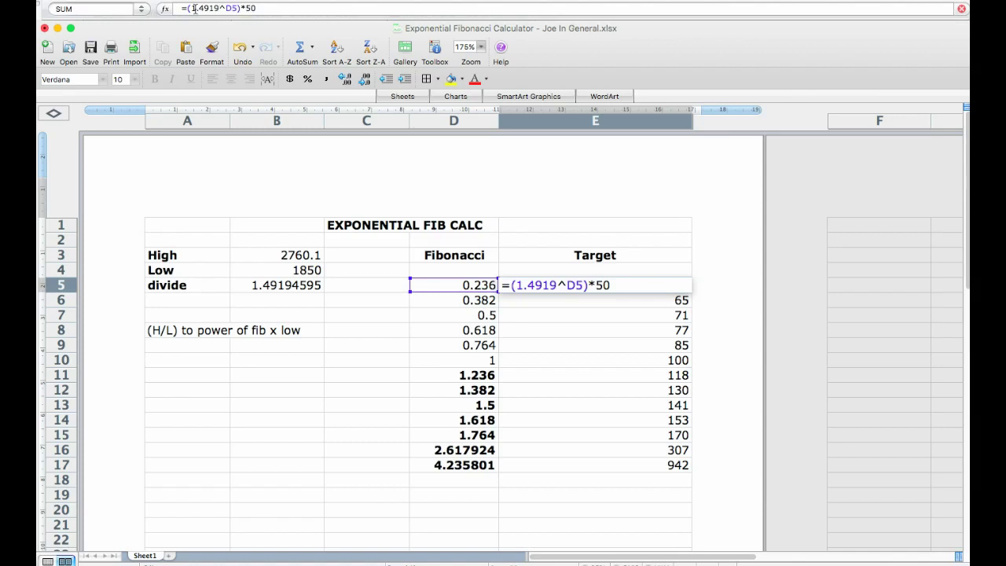
{"action": "type", "text": "4595"}
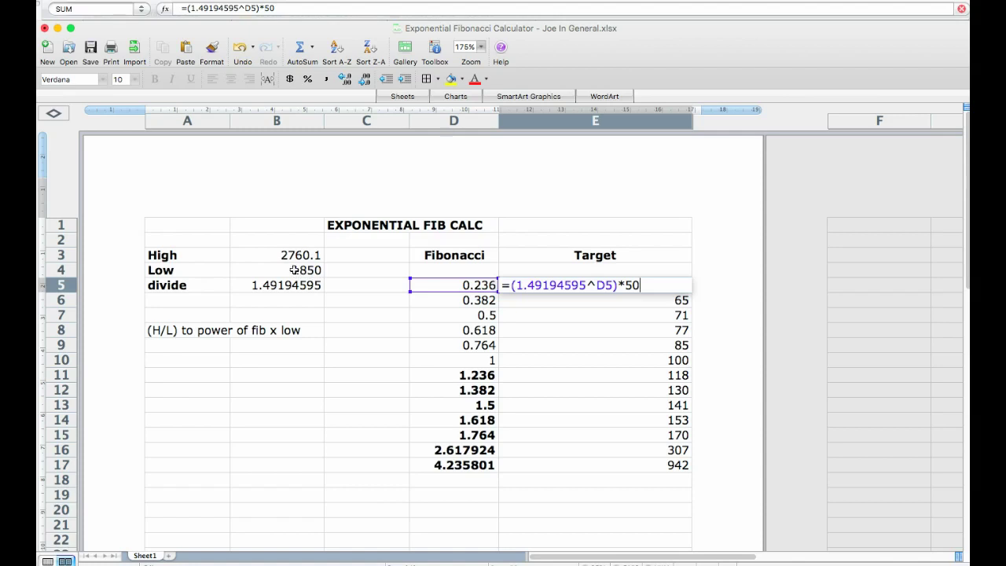
Replace the multiplier in the E5 target formula with the low 1850, giving =(1.49194595^D5)*1850
{"action": "key", "text": "BackSpace"}
{"action": "key", "text": "BackSpace"}
{"action": "type", "text": "1850"}
{"action": "key", "text": "Return"}
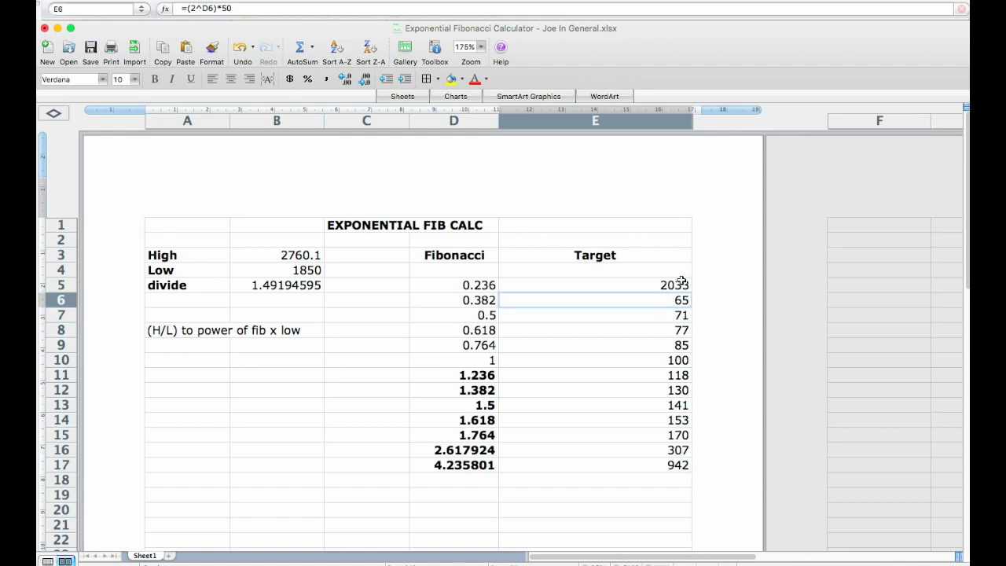
Fill the E5 target formula down through E17 and check the target for Fibonacci level 1
{"action": "left_click", "coordinate": [678, 285]}
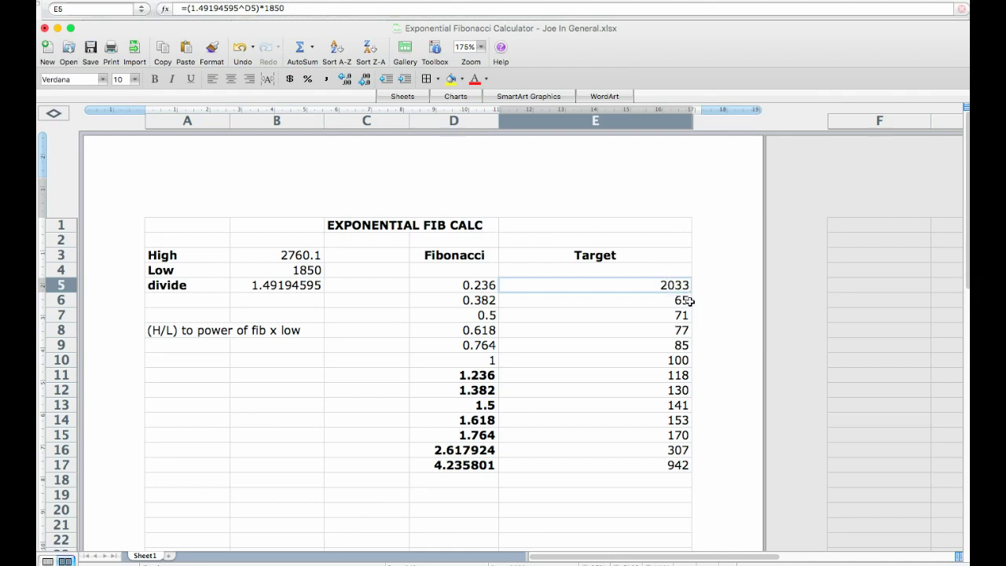
{"action": "left_click", "coordinate": [690, 291]}
{"action": "left_click_drag", "start_coordinate": [690, 290], "coordinate": [679, 466]}
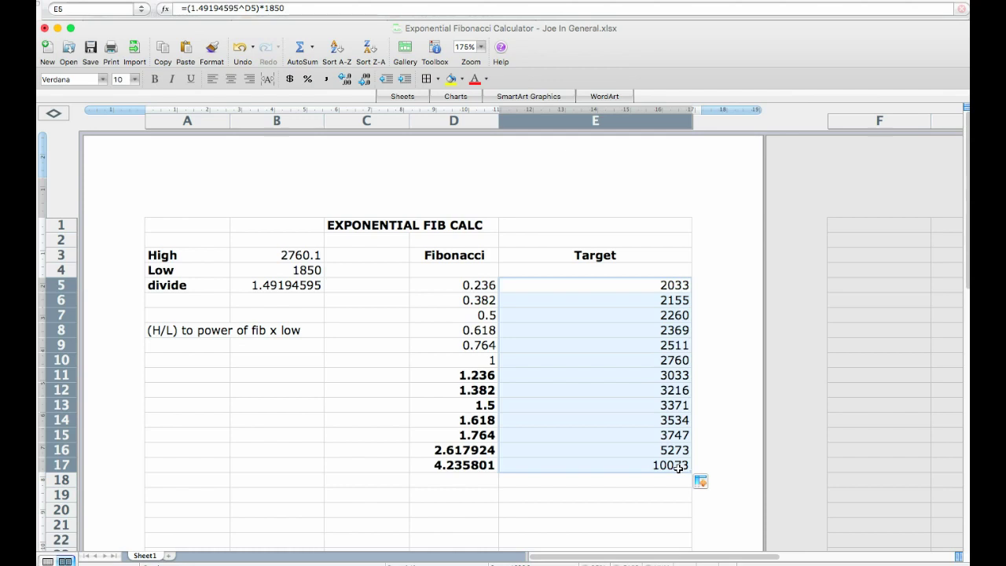
{"action": "left_click", "coordinate": [313, 394]}
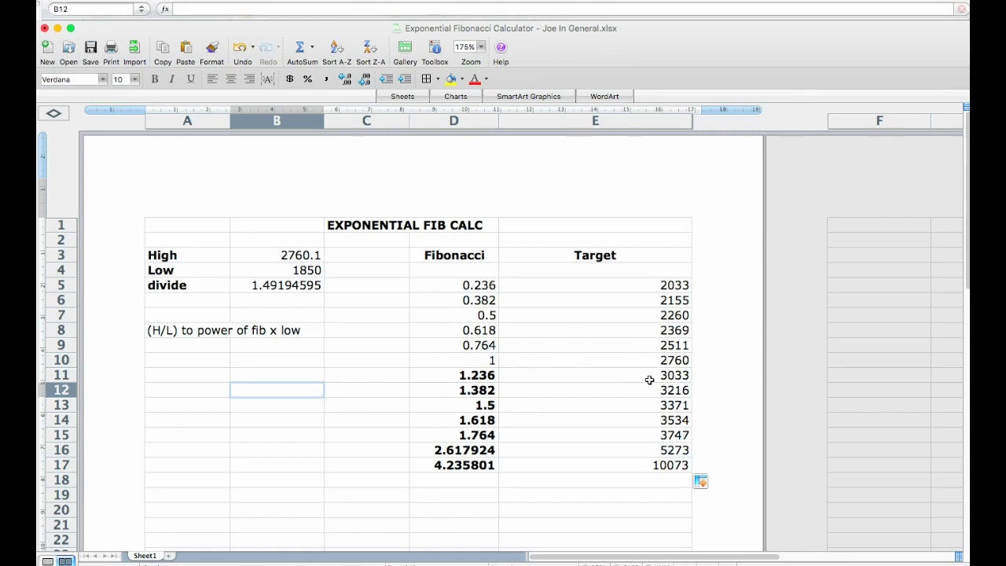
{"action": "left_click", "coordinate": [682, 361]}
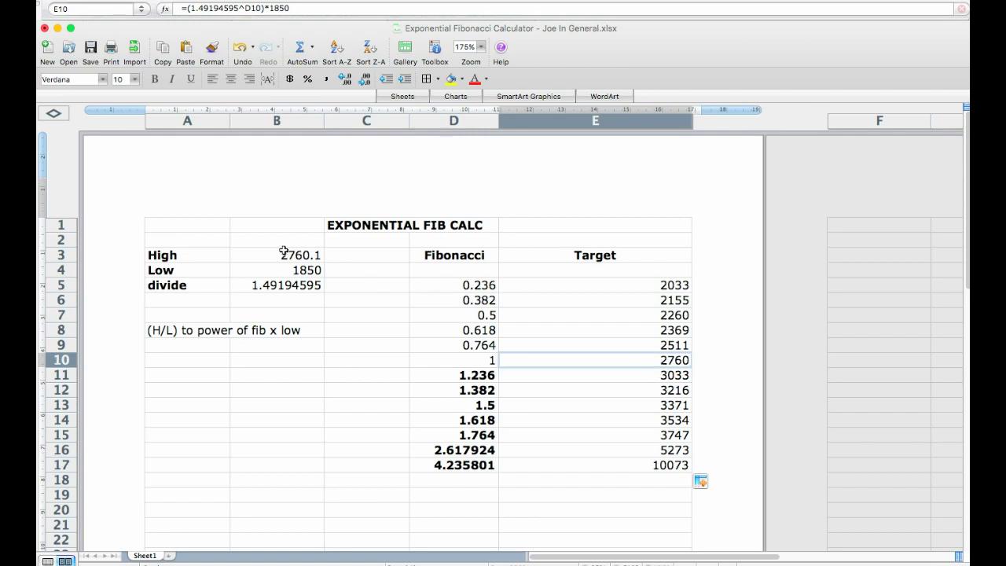
Check the calculated targets for Fibonacci levels 0.236, 1, 1.236, 0.618 and 0.382 in the Target column
{"action": "left_click", "coordinate": [675, 284]}
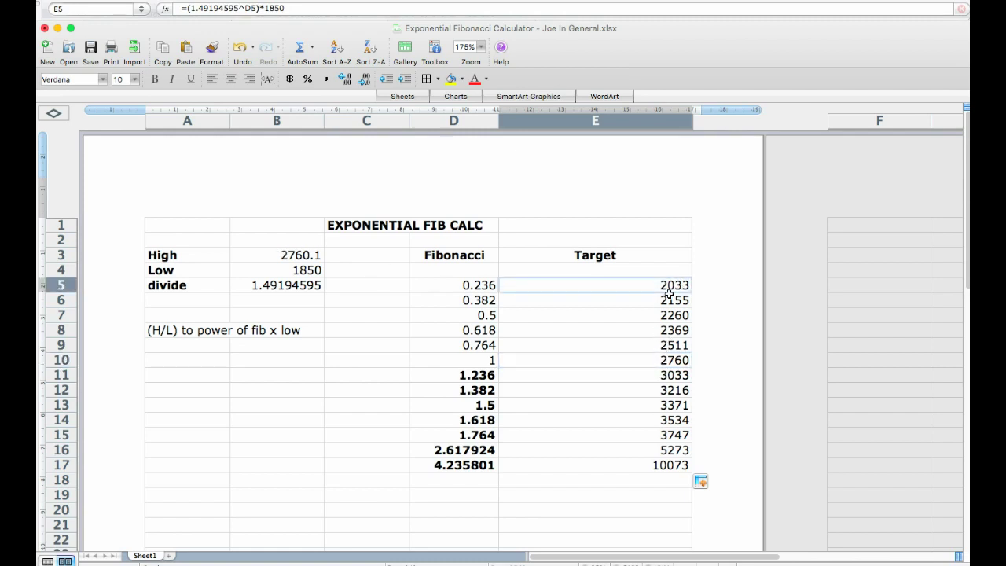
{"action": "left_click", "coordinate": [668, 361]}
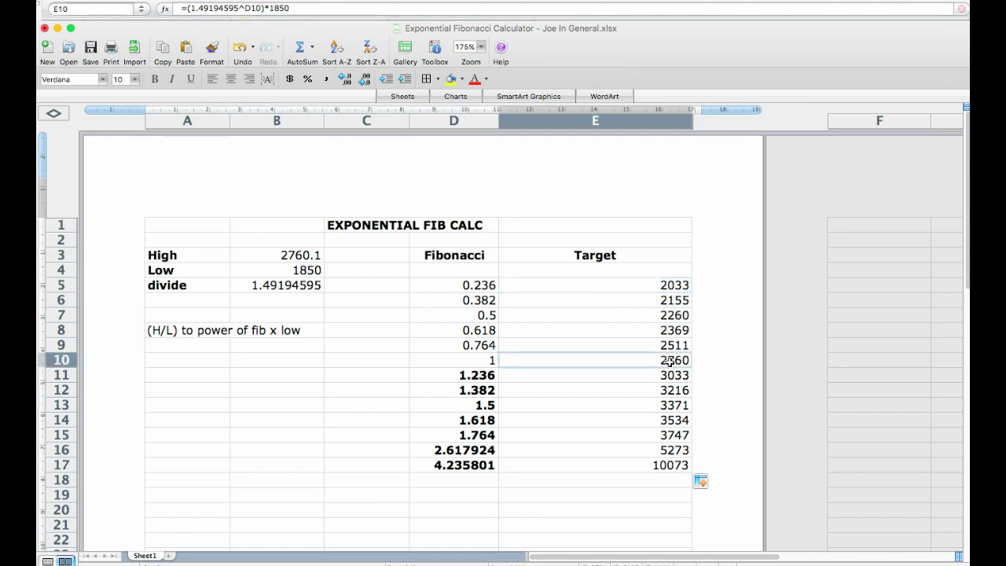
{"action": "left_click", "coordinate": [674, 376]}
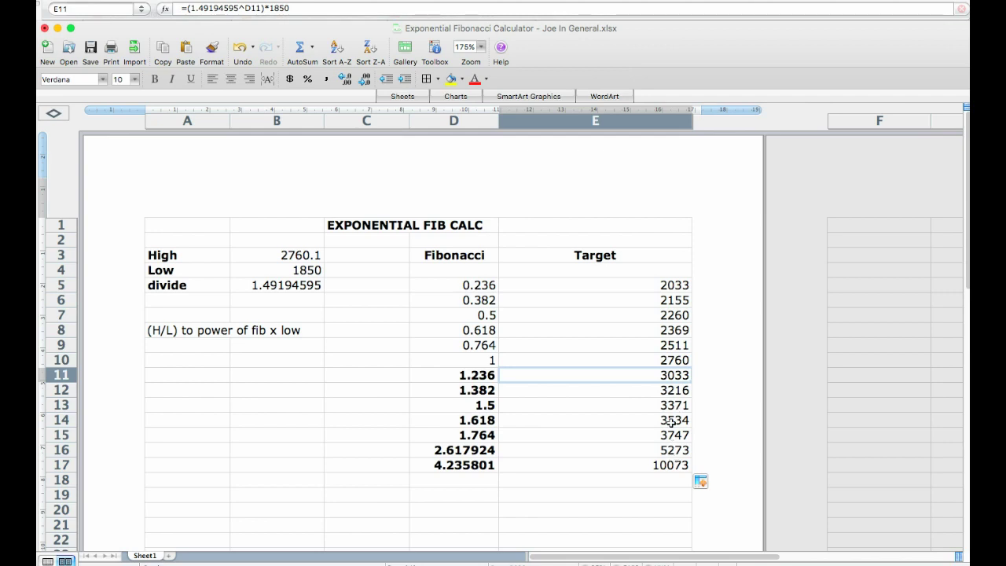
{"action": "left_click", "coordinate": [672, 360]}
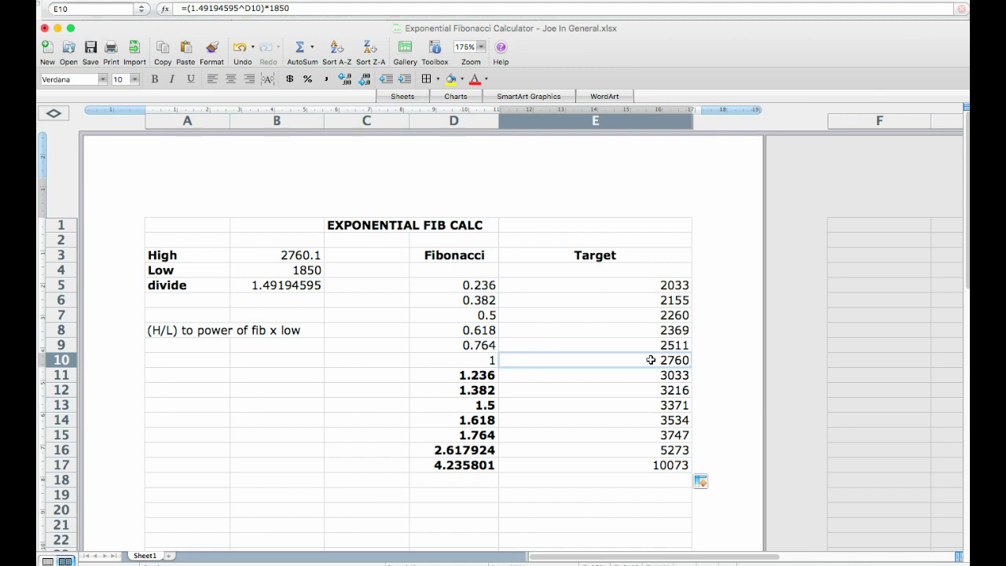
{"action": "left_click", "coordinate": [650, 331]}
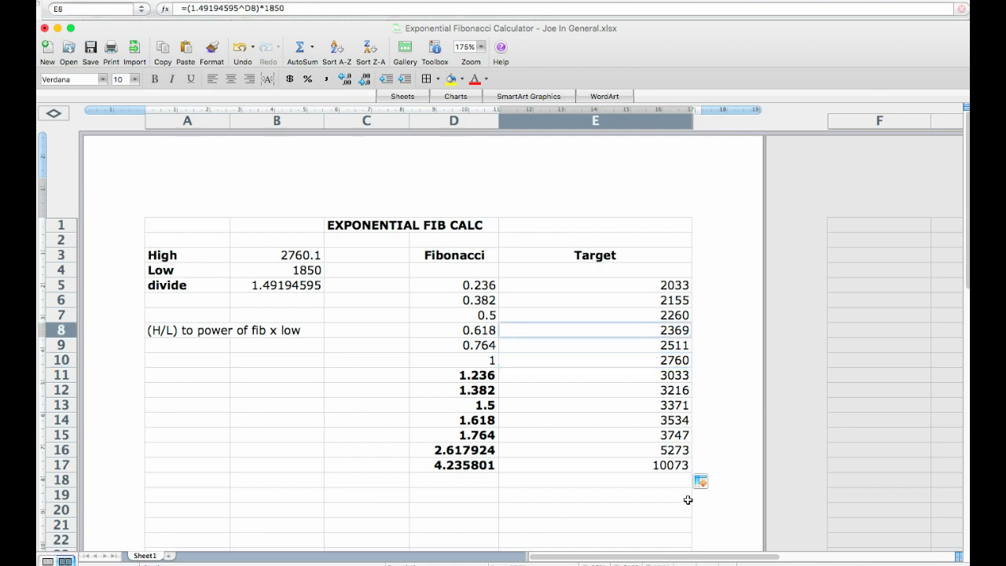
{"action": "left_click", "coordinate": [647, 293]}
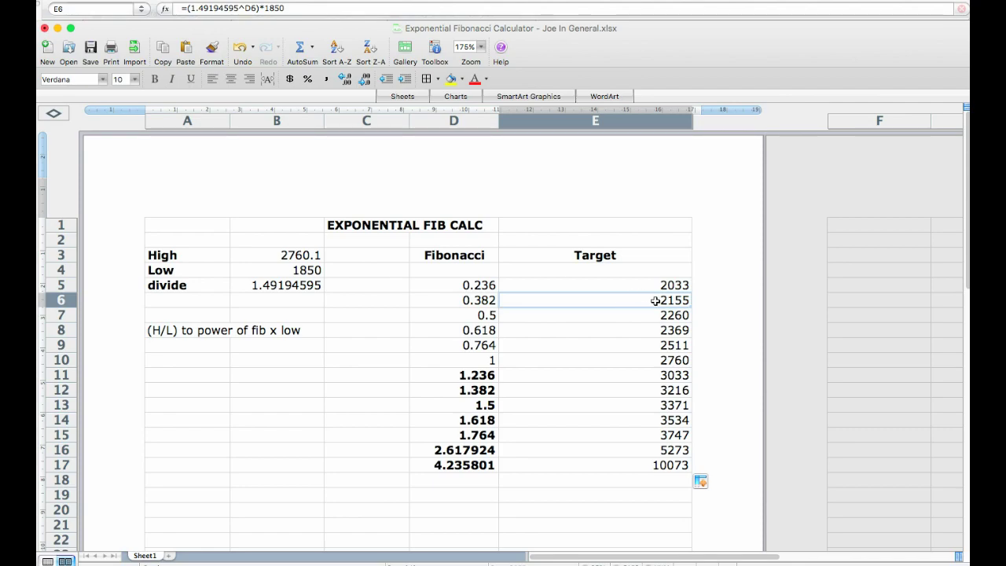
Switch to the Bitstamp BTC/USD chart and draw horizontal lines at the 0.382 and 0.618 targets, about 2155 and 2369
{"action": "key", "text": "ctrl+Up"}
{"action": "left_click", "coordinate": [182, 366]}
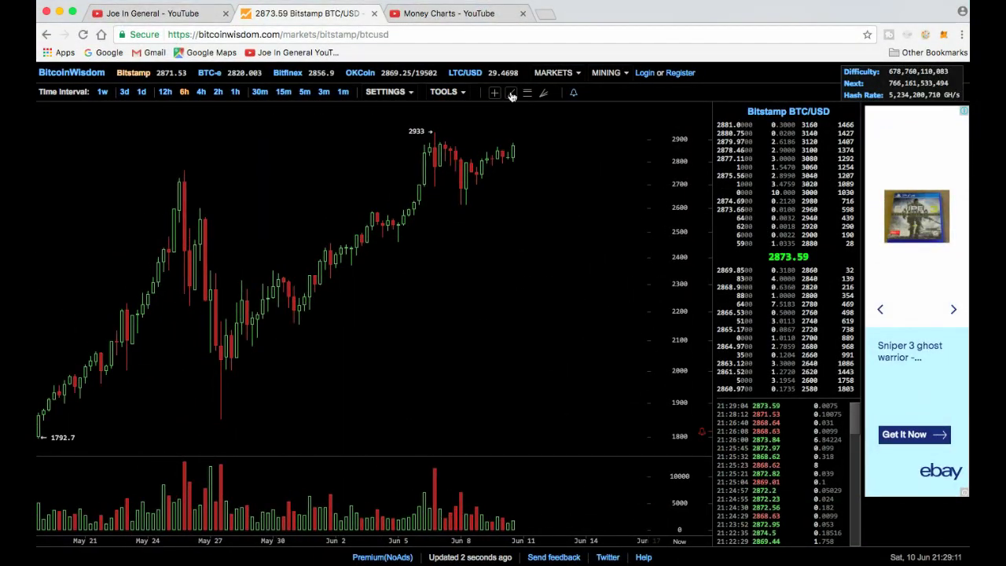
{"action": "mouse_move", "coordinate": [388, 92]}
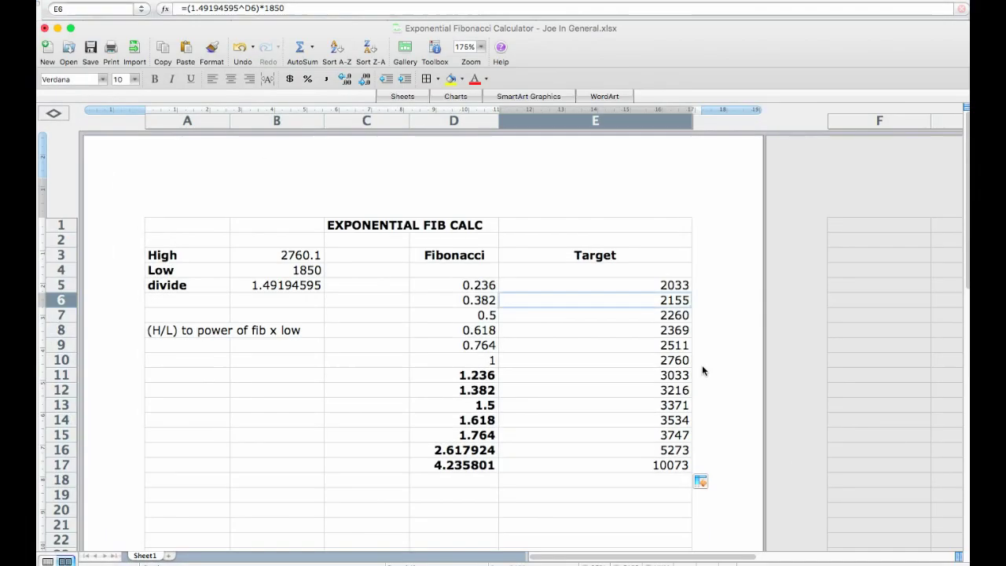
{"action": "left_click", "coordinate": [649, 331]}
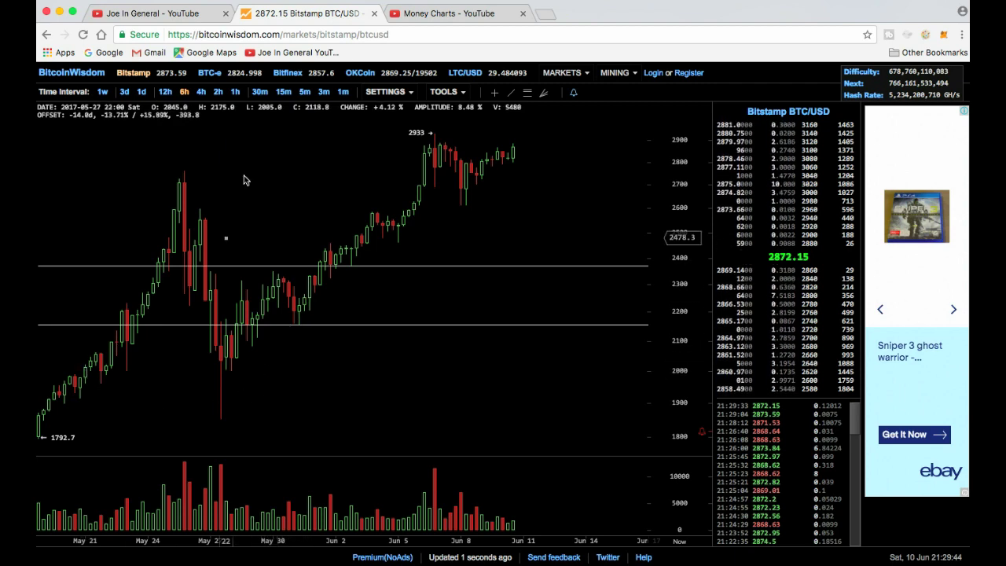
Set the chart to the 1-hour interval and examine how price behaves around the two target lines from late May to early June
{"action": "left_click", "coordinate": [235, 93]}
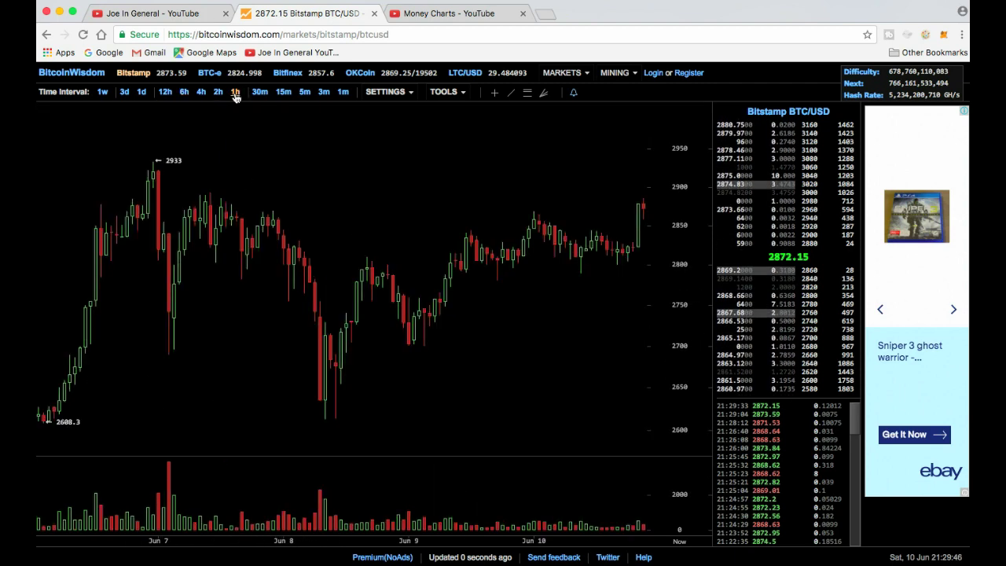
{"action": "left_click_drag", "start_coordinate": [212, 301], "coordinate": [317, 309]}
{"action": "scroll", "coordinate": [222, 285], "scroll_direction": "down", "scroll_amount": 3}
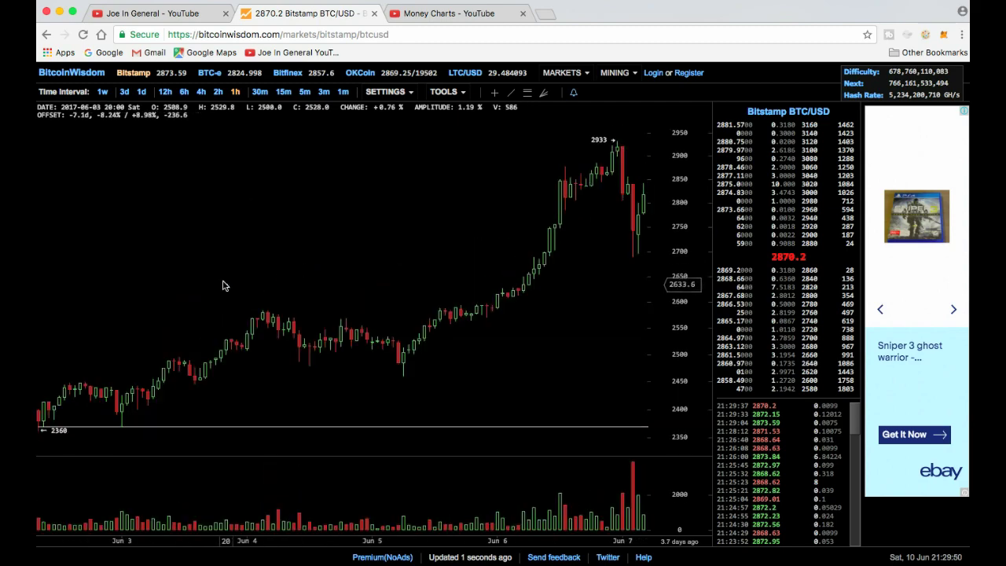
{"action": "left_click_drag", "start_coordinate": [209, 278], "coordinate": [349, 348]}
{"action": "scroll", "coordinate": [232, 279], "scroll_direction": "up", "scroll_amount": 3}
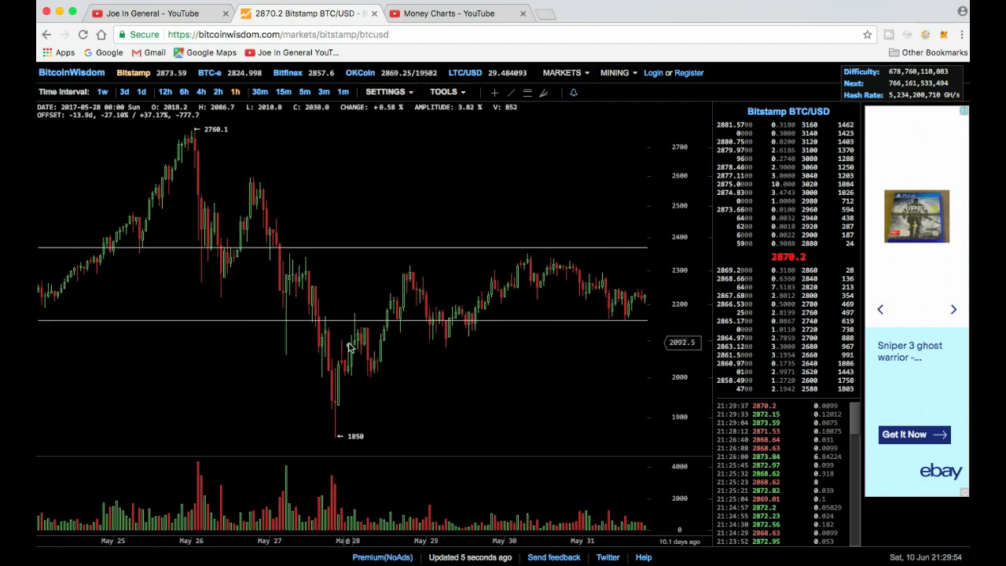
{"action": "scroll", "coordinate": [349, 348], "scroll_direction": "down", "scroll_amount": 3}
{"action": "left_click_drag", "start_coordinate": [546, 322], "coordinate": [315, 346]}
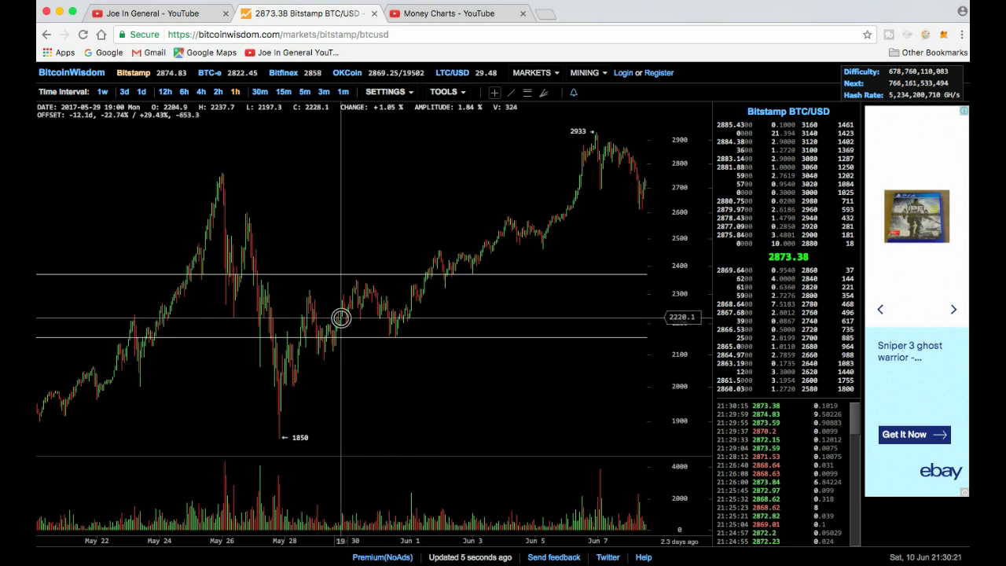
{"action": "scroll", "coordinate": [537, 315], "scroll_direction": "up", "scroll_amount": 5}
{"action": "scroll", "coordinate": [537, 315], "scroll_direction": "down", "scroll_amount": 5}
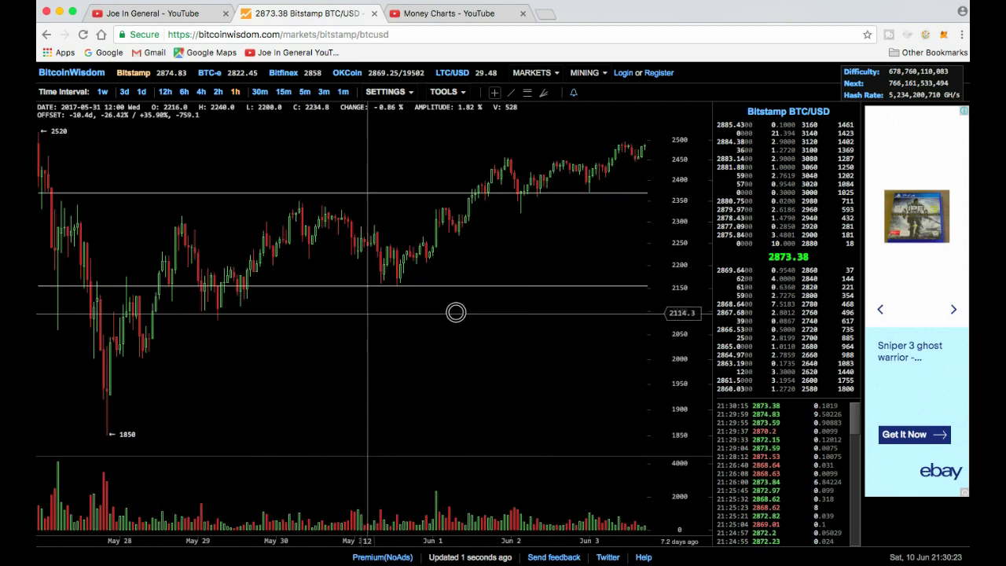
{"action": "scroll", "coordinate": [367, 328], "scroll_direction": "right", "scroll_amount": 5}
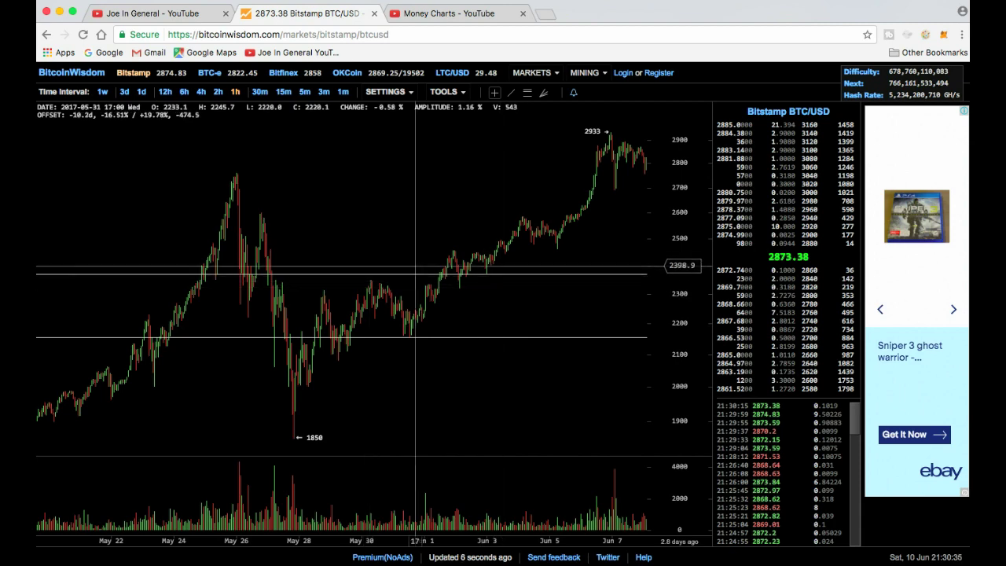
Set the chart to the 30-minute interval and examine the price reactions at the two target lines after the 1850 low
{"action": "left_click", "coordinate": [260, 93]}
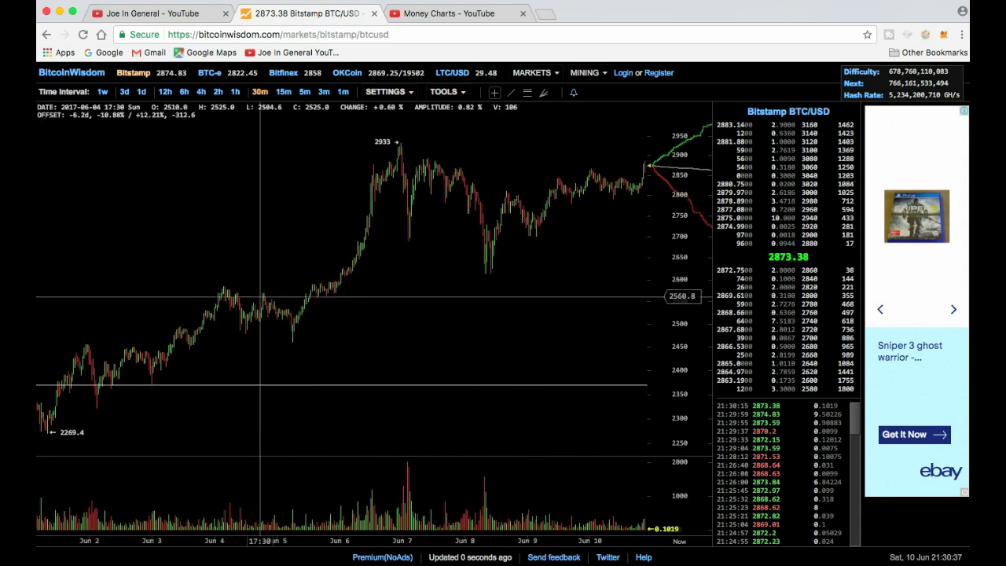
{"action": "mouse_move", "coordinate": [346, 276]}
{"action": "left_mouse_down"}
{"action": "mouse_move", "coordinate": [492, 271]}
{"action": "mouse_move", "coordinate": [359, 288]}
{"action": "mouse_move", "coordinate": [357, 264]}
{"action": "left_mouse_up"}
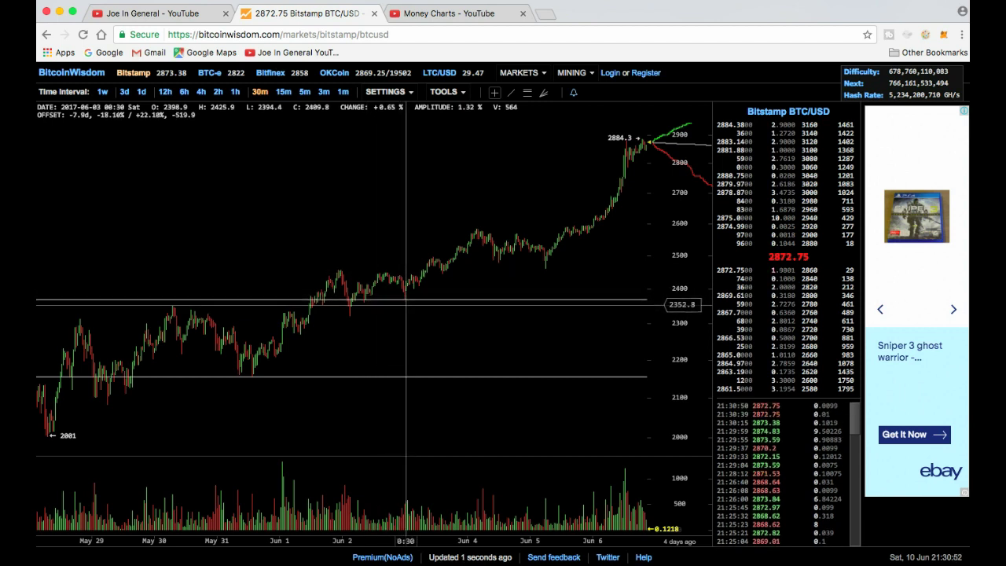
{"action": "left_click_drag", "start_coordinate": [363, 313], "coordinate": [527, 337]}
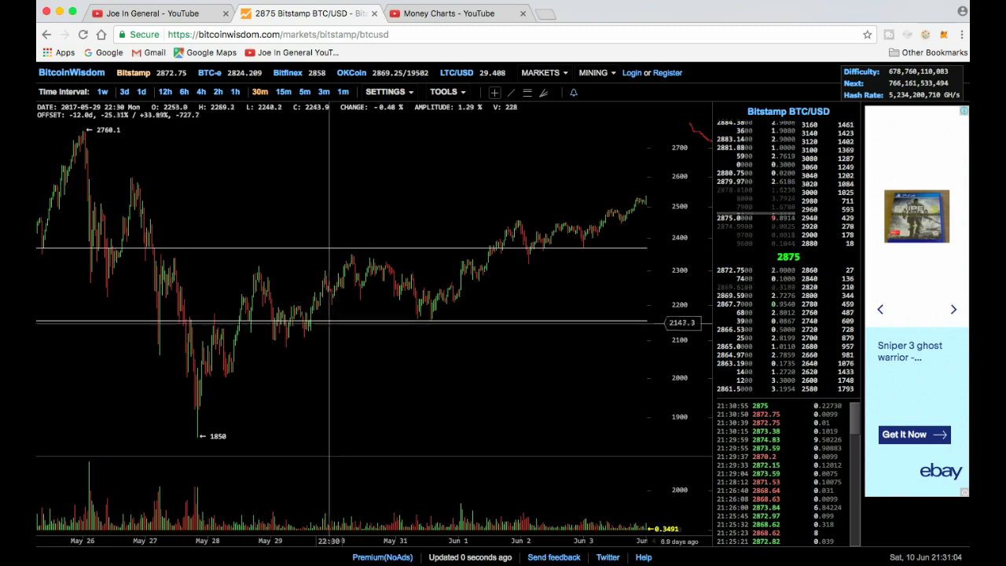
{"action": "left_click_drag", "start_coordinate": [320, 291], "coordinate": [427, 294]}
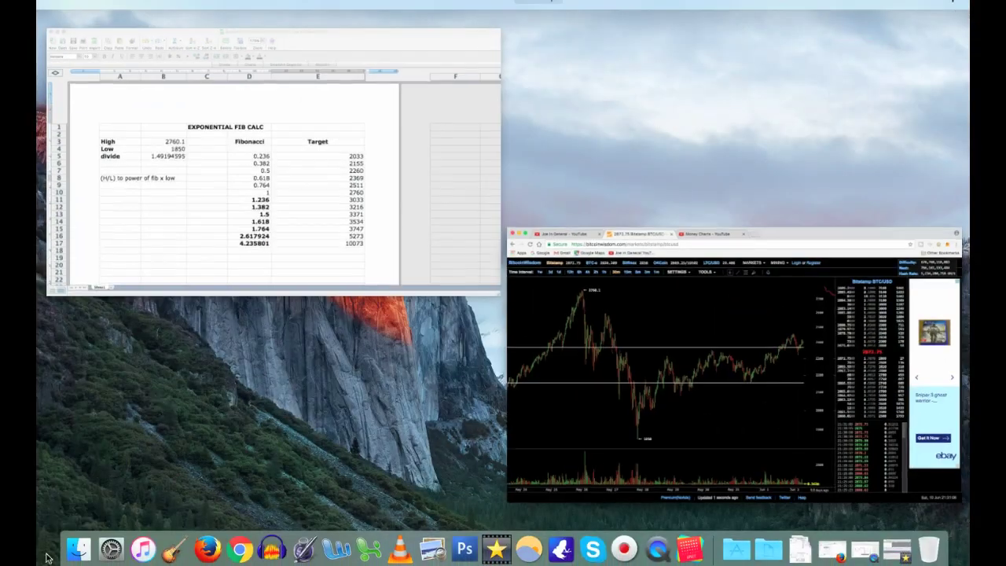
Return to the Fibonacci calculator spreadsheet and check the targets for levels 1.618 and 1 against the High value
{"action": "left_click", "coordinate": [273, 248]}
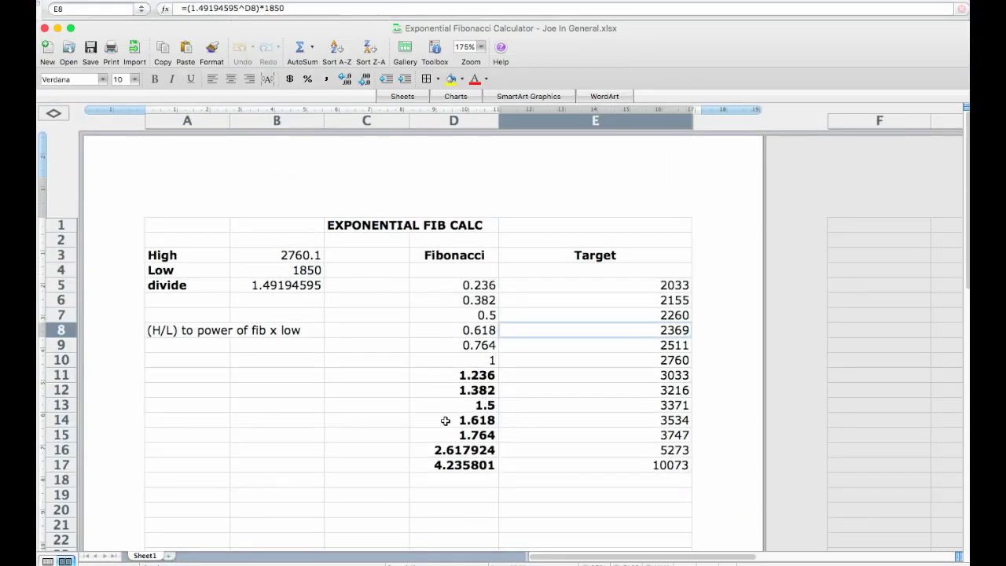
{"action": "left_click", "coordinate": [666, 419]}
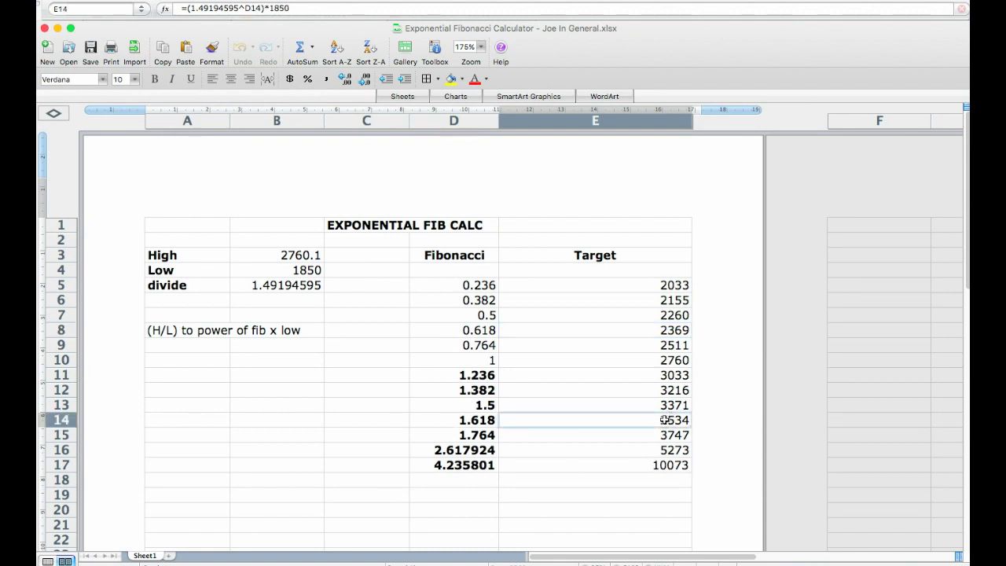
{"action": "left_click", "coordinate": [680, 363]}
{"action": "left_click", "coordinate": [295, 256]}
Return to the Bitstamp chart and review the swing from the 2760.1 high down to the 1850 low
{"action": "key", "text": "ctrl+Up"}
{"action": "left_click", "coordinate": [224, 332]}
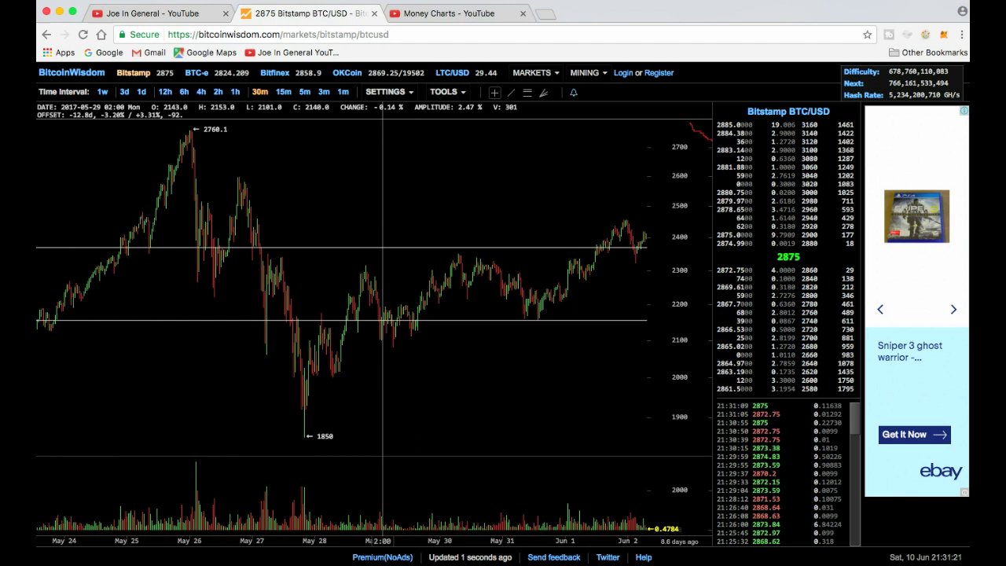
{"action": "mouse_move", "coordinate": [440, 92]}
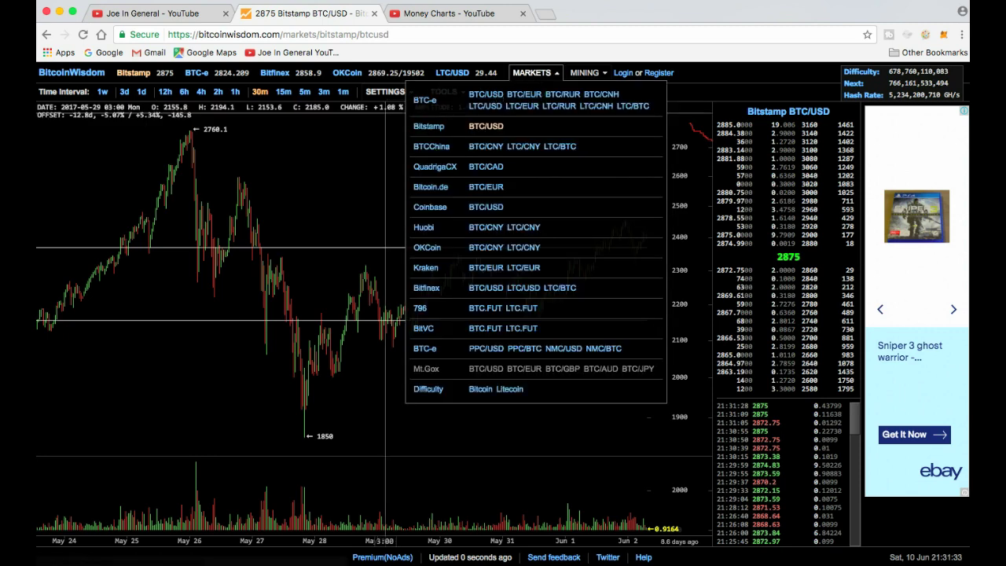
{"action": "mouse_move", "coordinate": [402, 94]}
{"action": "left_click", "coordinate": [368, 197]}
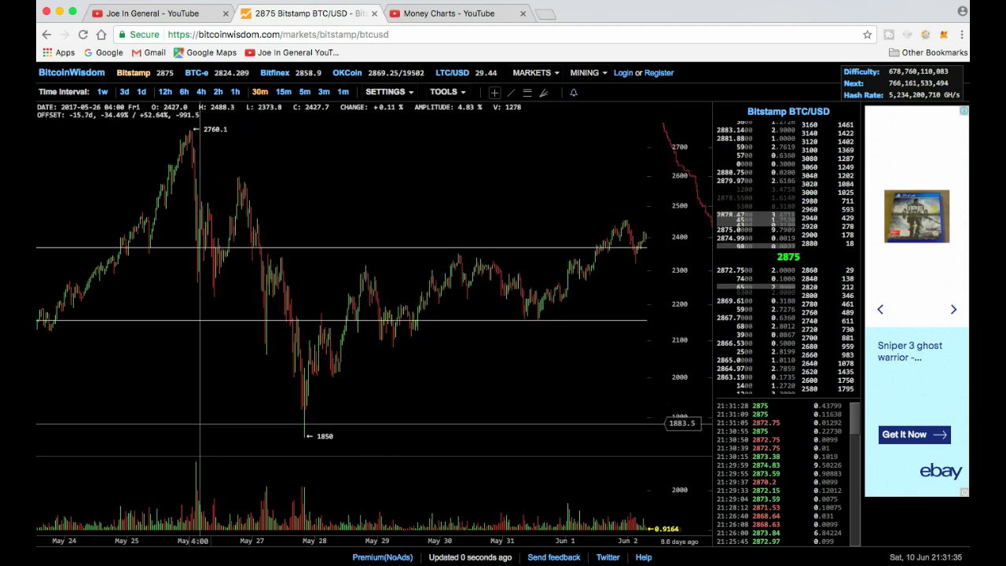
{"action": "left_click_drag", "start_coordinate": [225, 326], "coordinate": [251, 190]}
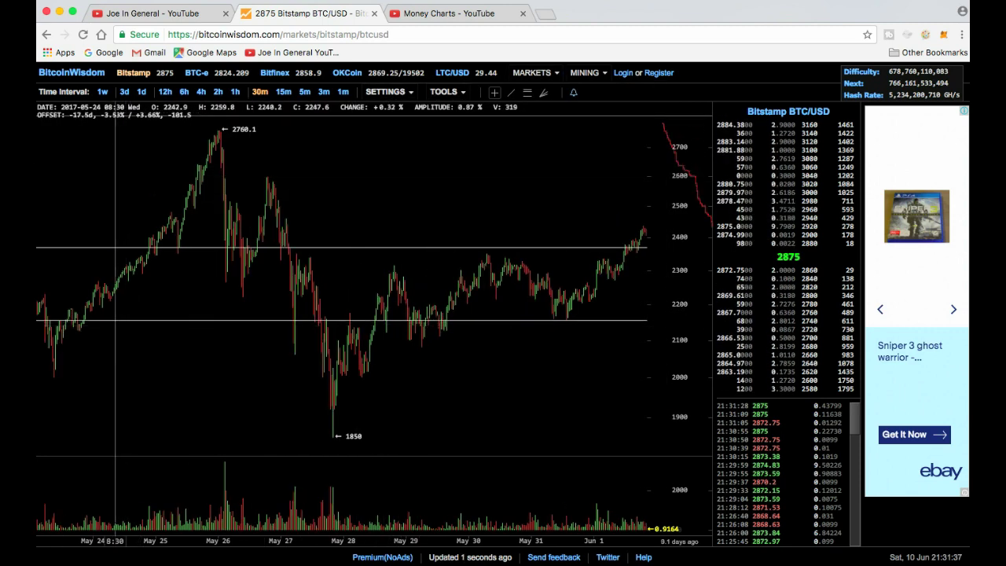
Set the chart to the daily interval, look up the 1.618 target in the spreadsheet and draw a horizontal line at about 3538
{"action": "left_click", "coordinate": [143, 93]}
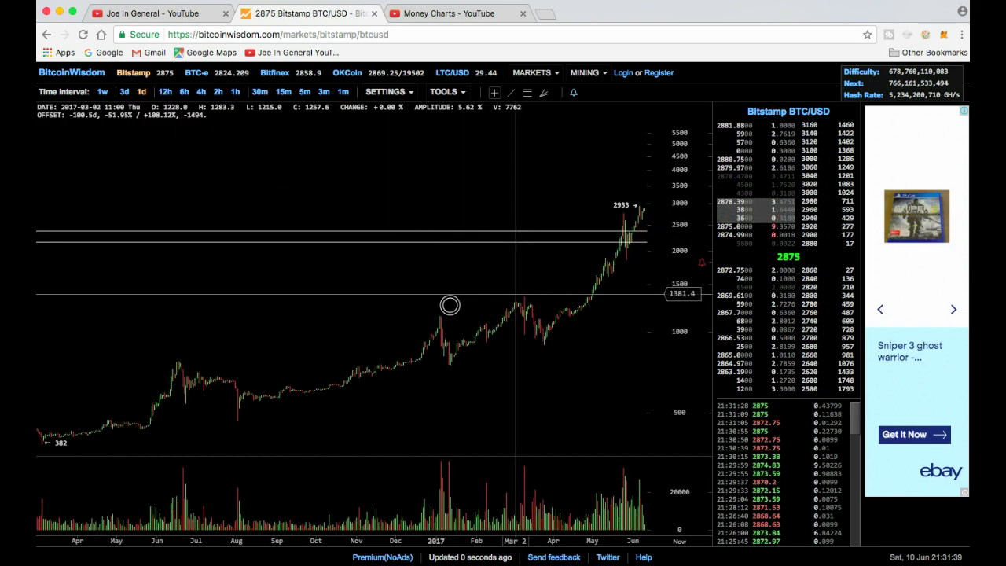
{"action": "left_click_drag", "start_coordinate": [449, 304], "coordinate": [221, 339]}
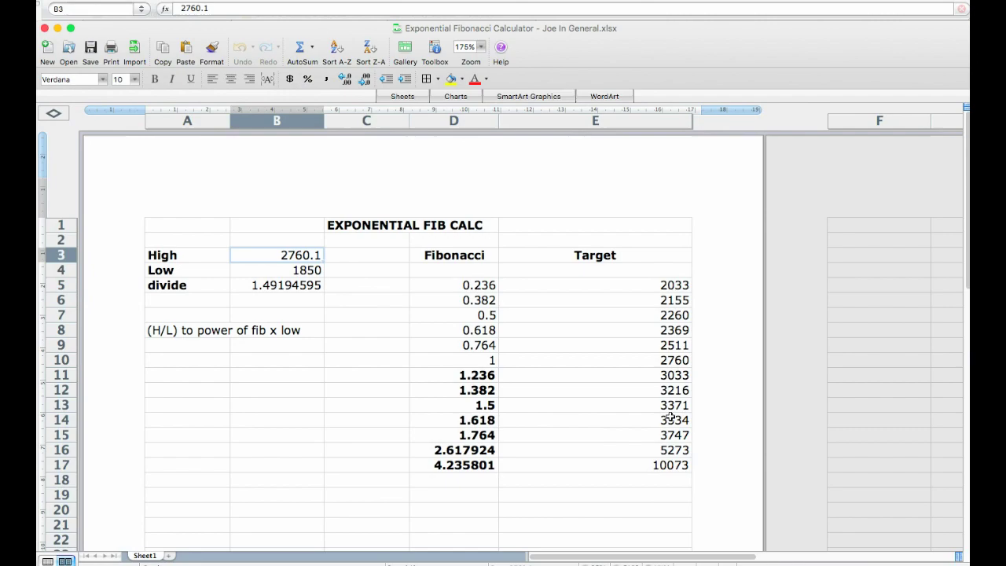
{"action": "left_click", "coordinate": [670, 418]}
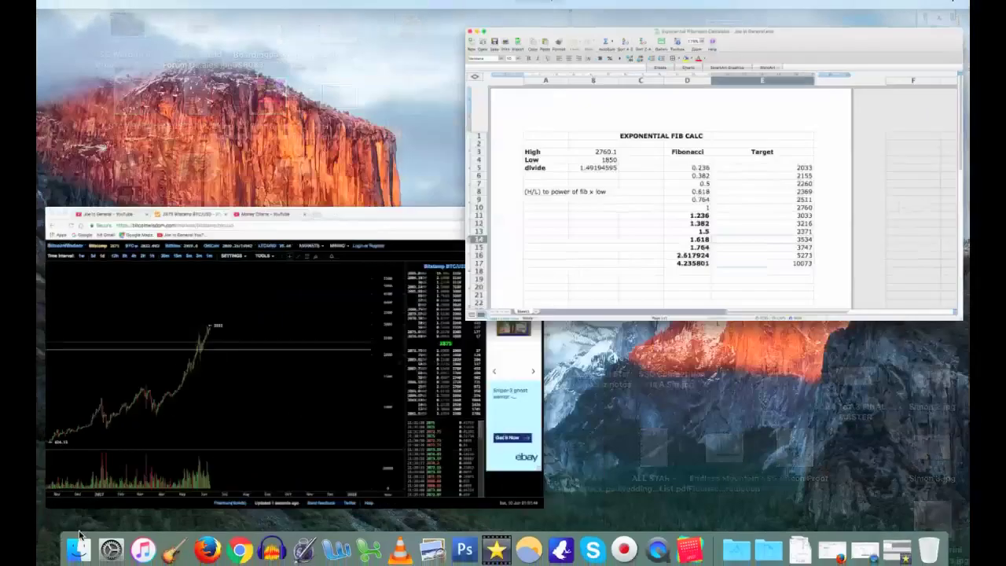
{"action": "left_click", "coordinate": [429, 262]}
{"action": "left_click", "coordinate": [534, 72]}
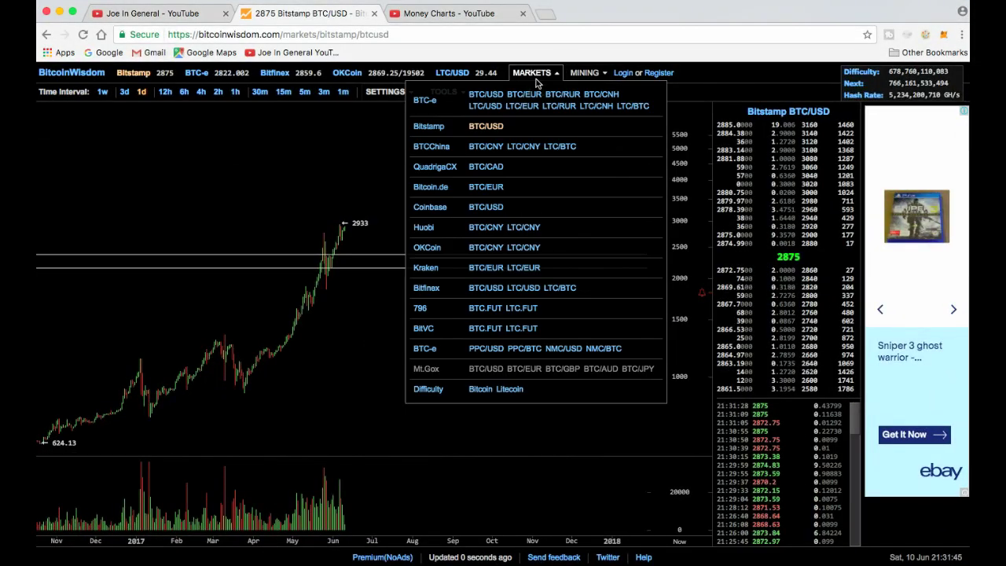
{"action": "left_click", "coordinate": [328, 155]}
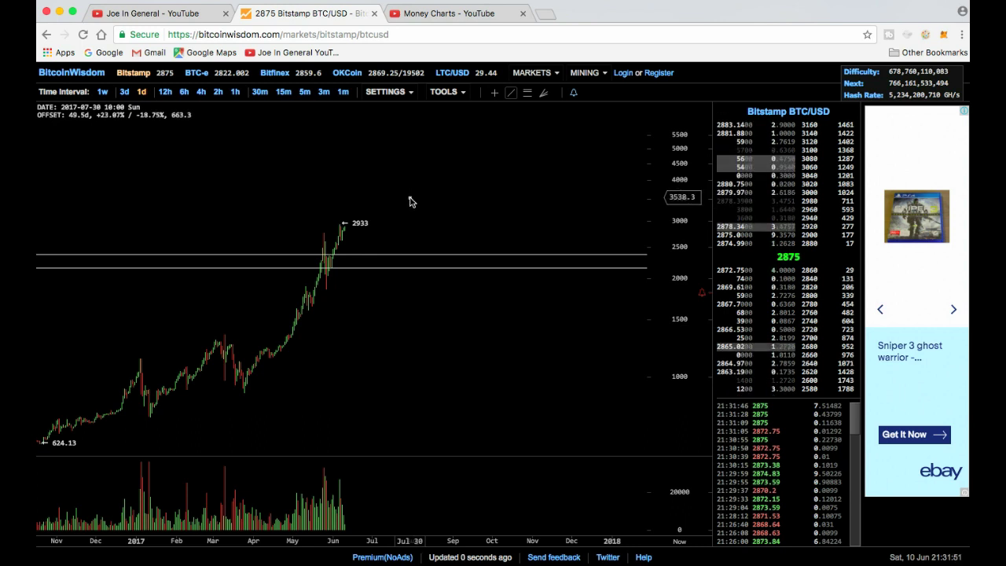
{"action": "left_click", "coordinate": [409, 197]}
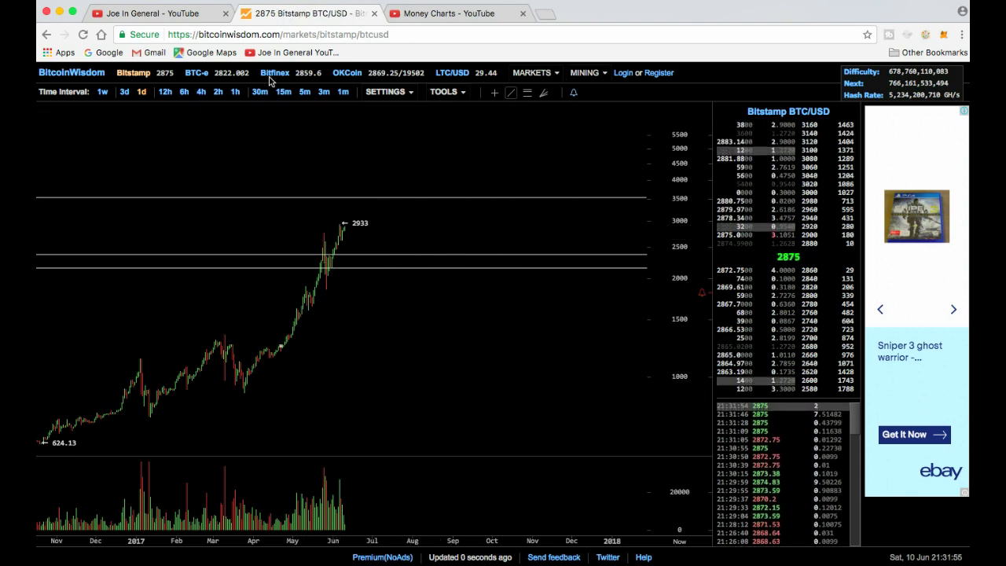
Remove the three horizontal target lines from the daily Bitstamp chart
{"action": "scroll", "coordinate": [325, 341], "scroll_direction": "up", "scroll_amount": 5}
{"action": "left_click_drag", "start_coordinate": [406, 322], "coordinate": [247, 329]}
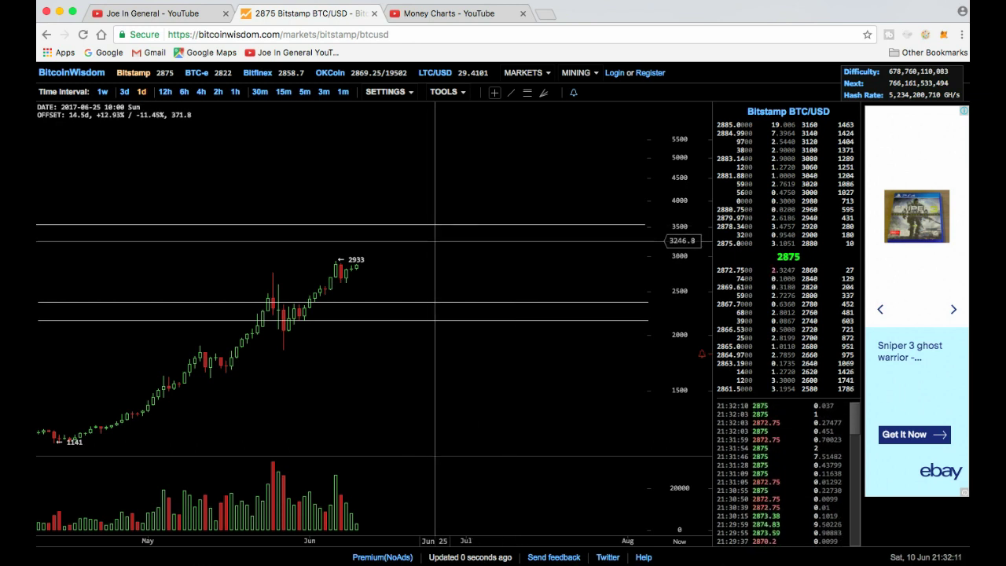
{"action": "scroll", "coordinate": [424, 237], "scroll_direction": "down", "scroll_amount": 5}
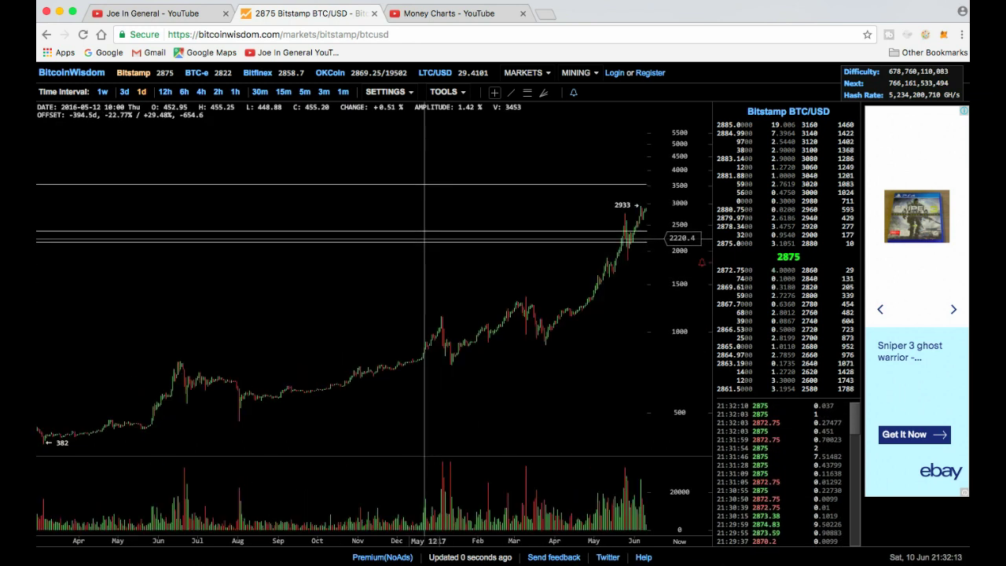
{"action": "left_click", "coordinate": [510, 92]}
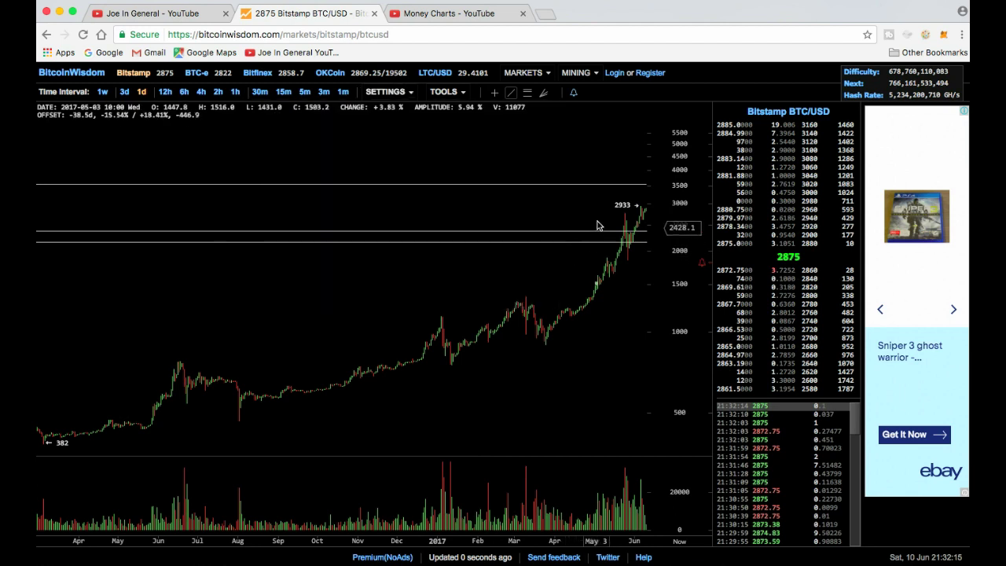
{"action": "left_click", "coordinate": [594, 190]}
{"action": "left_click", "coordinate": [575, 241]}
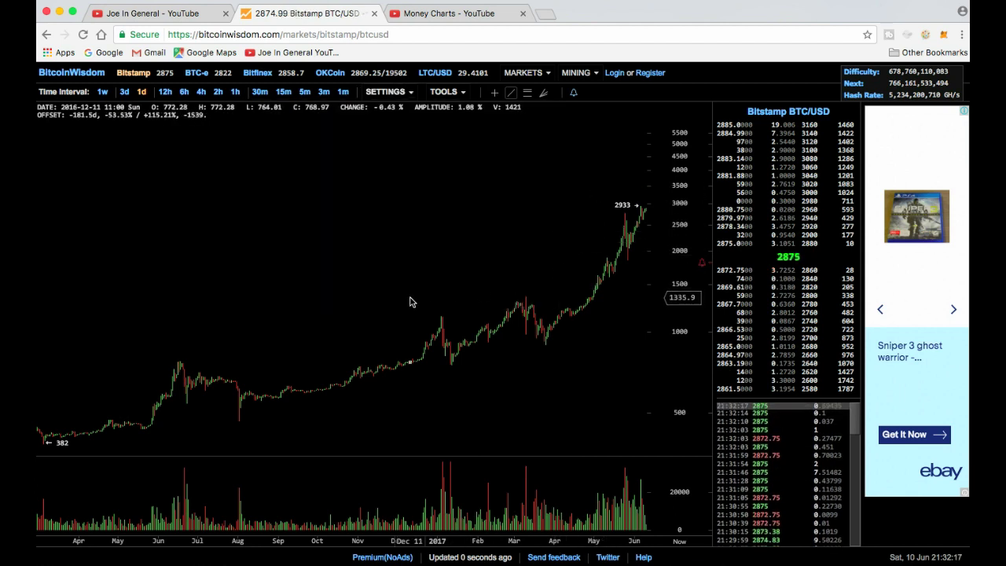
Set the Bitstamp chart to the three-day interval, then check the upside targets in the Fibonacci calculator spreadsheet
{"action": "left_click", "coordinate": [125, 92]}
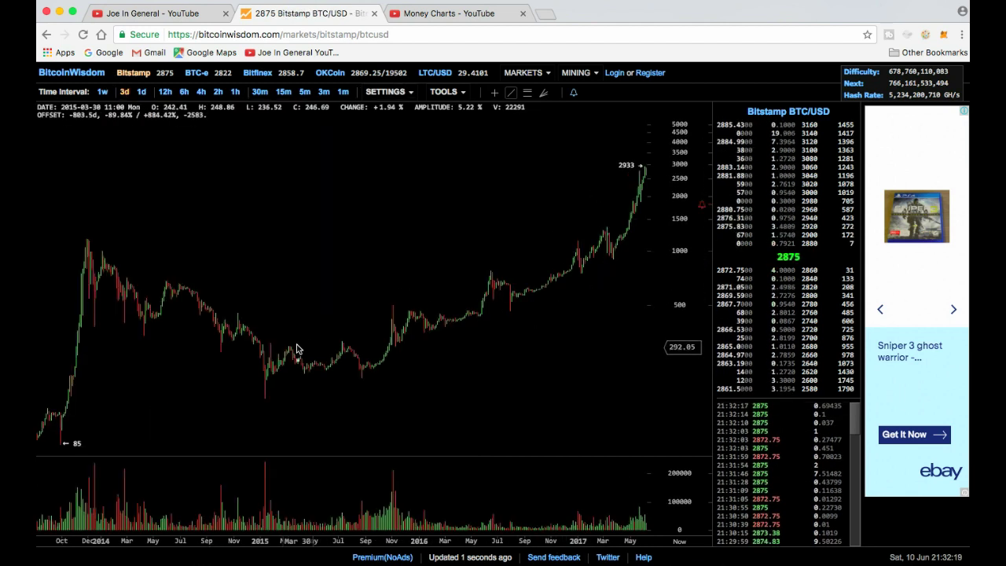
{"action": "left_click", "coordinate": [494, 92]}
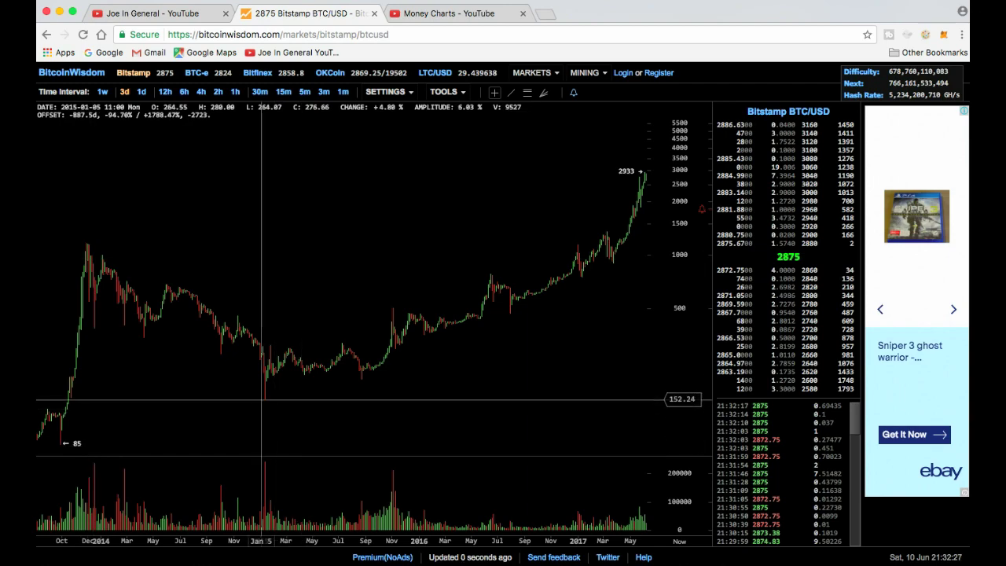
{"action": "key", "text": "ctrl+Up"}
{"action": "left_click", "coordinate": [298, 211]}
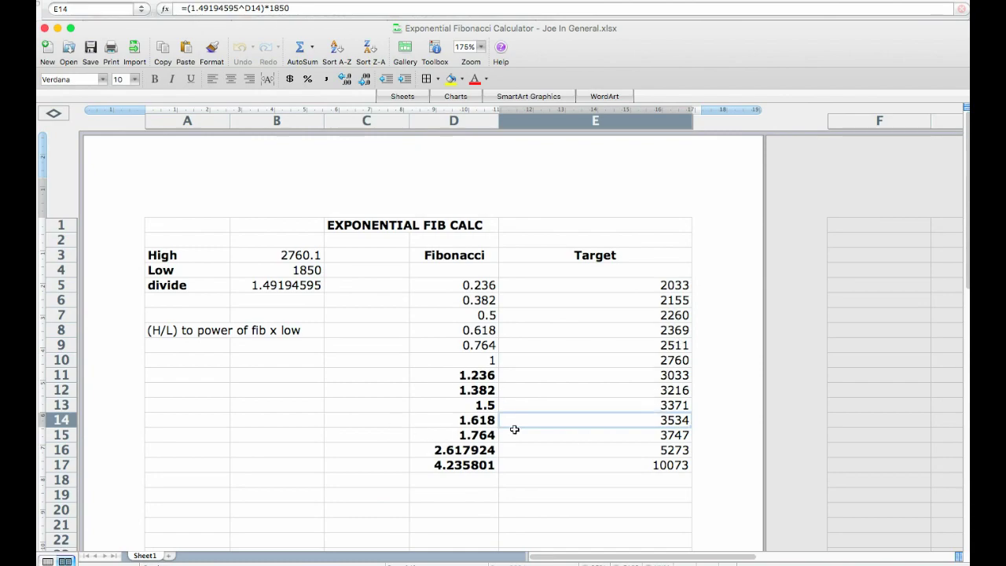
Return to the Bitstamp chart and draw a horizontal line at about 4080 above the current price
{"action": "key", "text": "ctrl+Up"}
{"action": "left_click", "coordinate": [177, 377]}
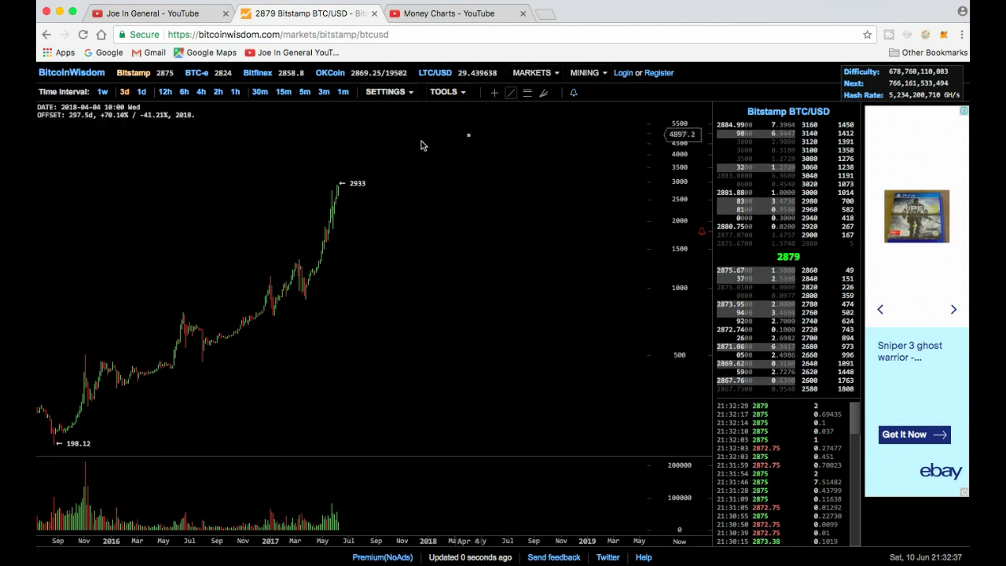
{"action": "left_click", "coordinate": [375, 155]}
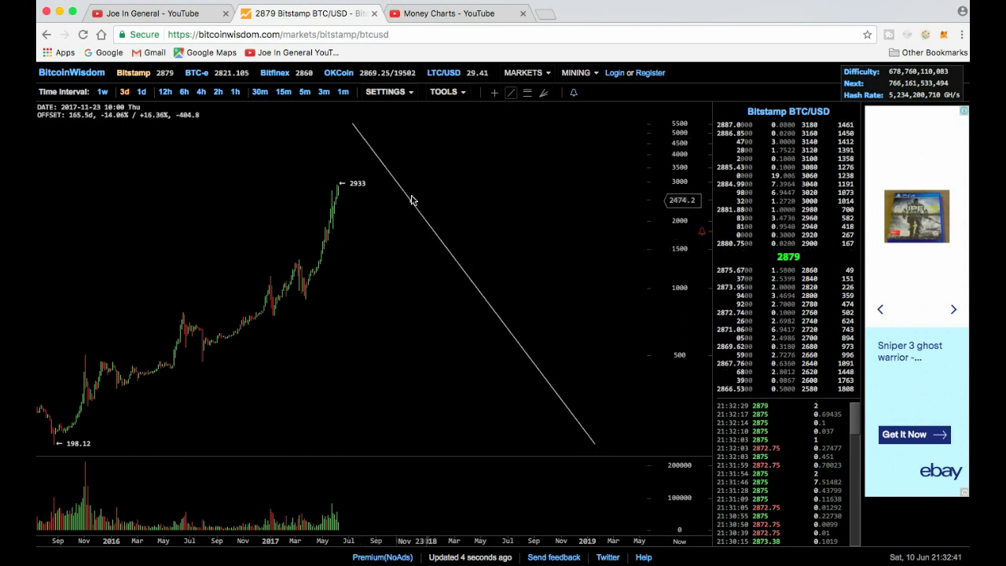
{"action": "left_click", "coordinate": [432, 151]}
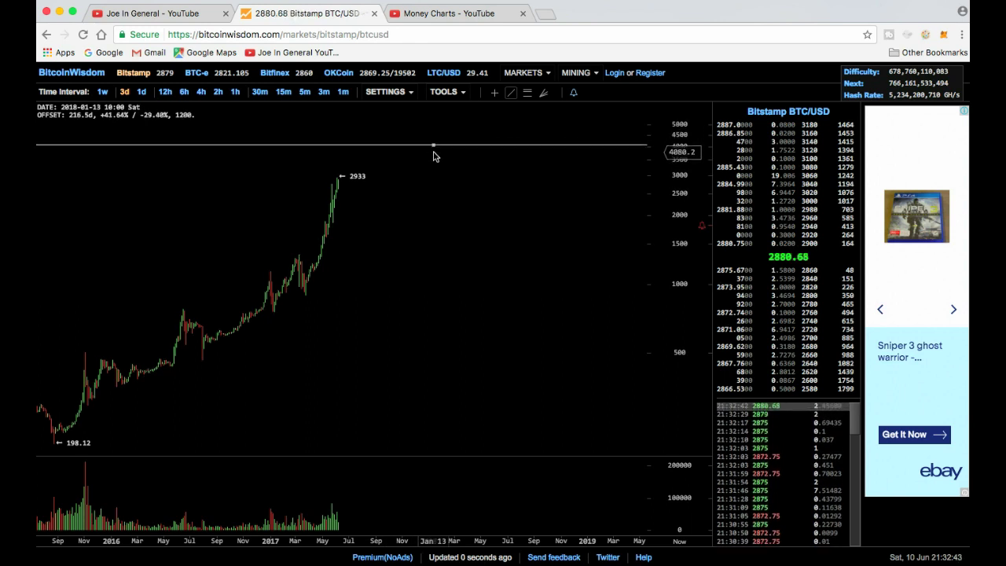
{"action": "left_click_drag", "start_coordinate": [433, 151], "coordinate": [438, 144]}
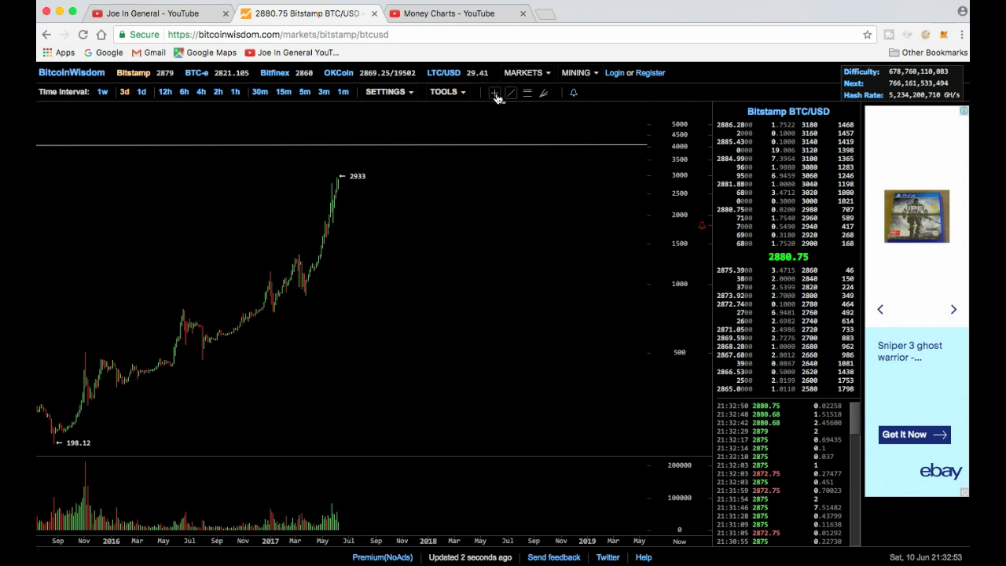
Review the chart's price history since 2013 and compare the recent rise with the horizontal line
{"action": "scroll", "coordinate": [392, 286], "scroll_direction": "left", "scroll_amount": 5}
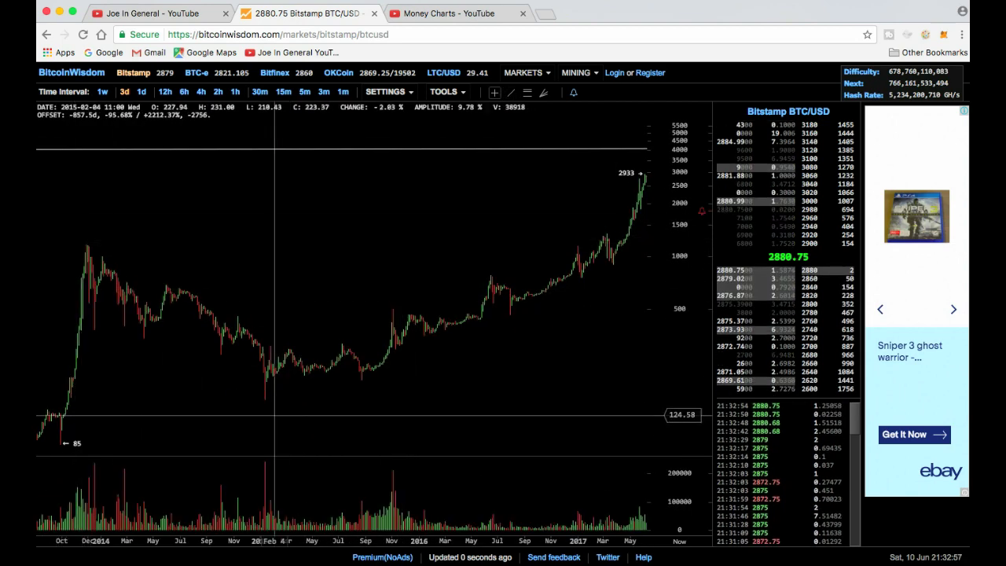
{"action": "left_click_drag", "start_coordinate": [572, 312], "coordinate": [180, 321]}
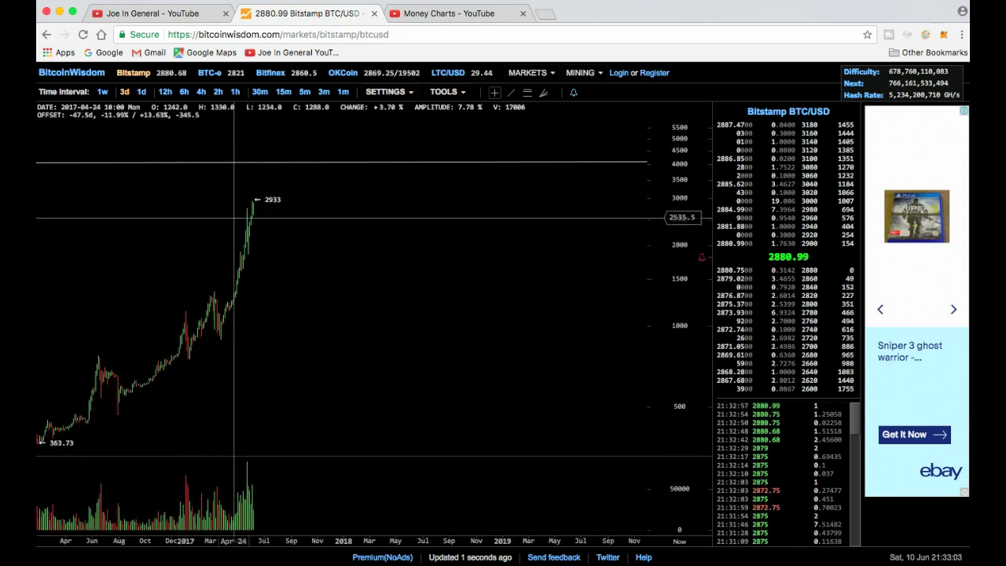
{"action": "scroll", "coordinate": [200, 233], "scroll_direction": "left", "scroll_amount": 2}
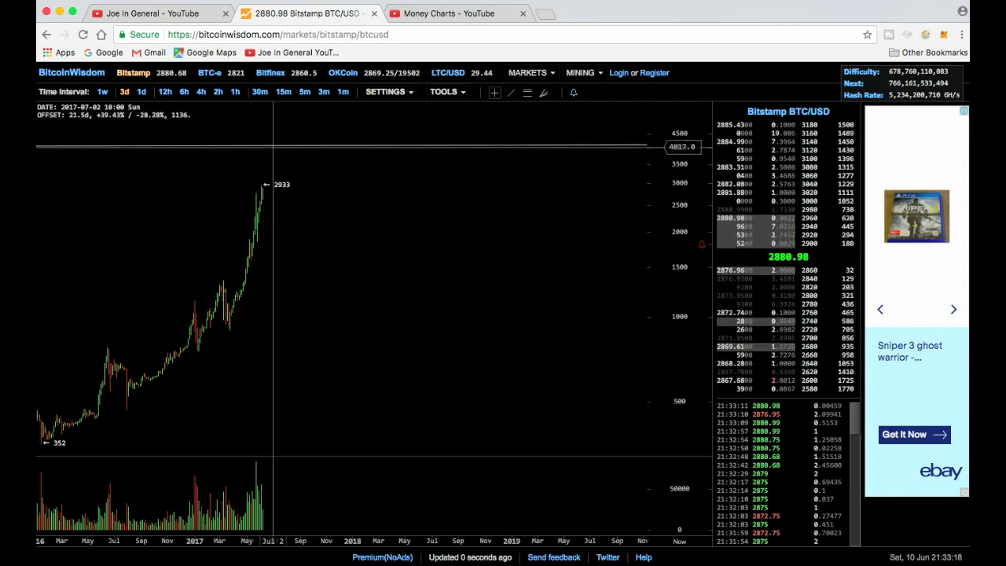
{"action": "left_click", "coordinate": [385, 94]}
{"action": "left_click", "coordinate": [385, 93]}
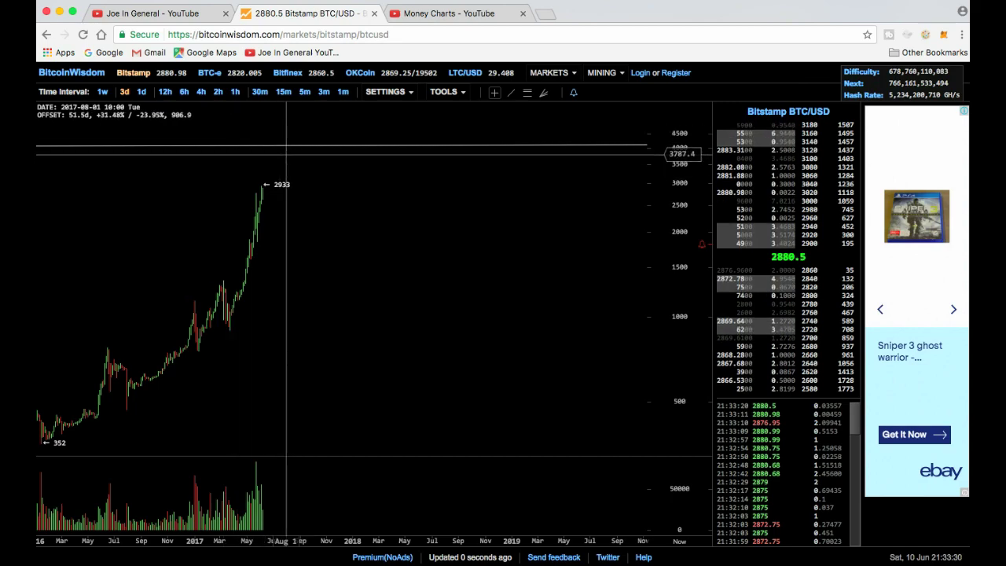
Switch to the Fibonacci calculator spreadsheet and examine the downside calculator, including the formula of its 1.236 target
{"action": "key", "text": "ctrl+super+f"}
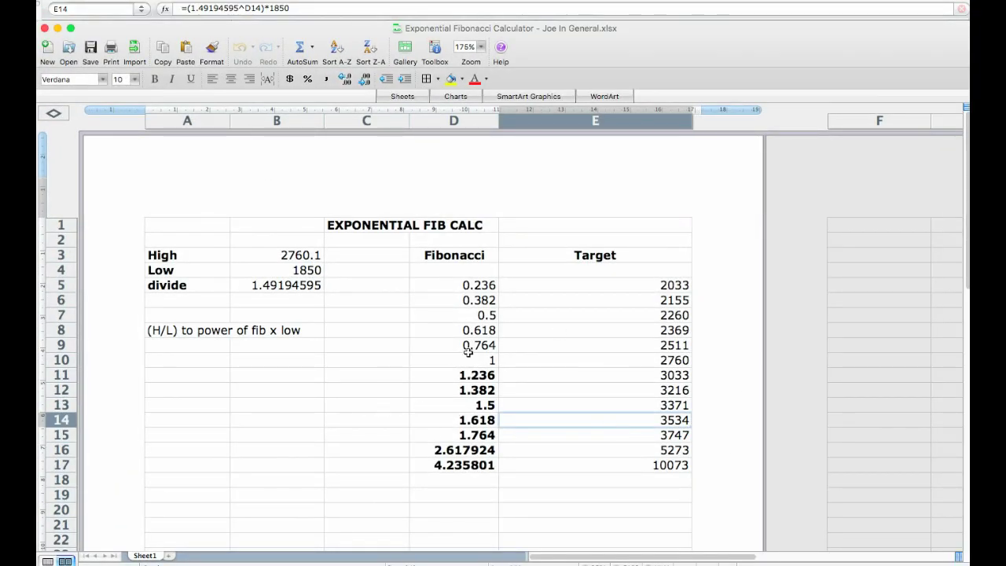
{"action": "left_click", "coordinate": [376, 362]}
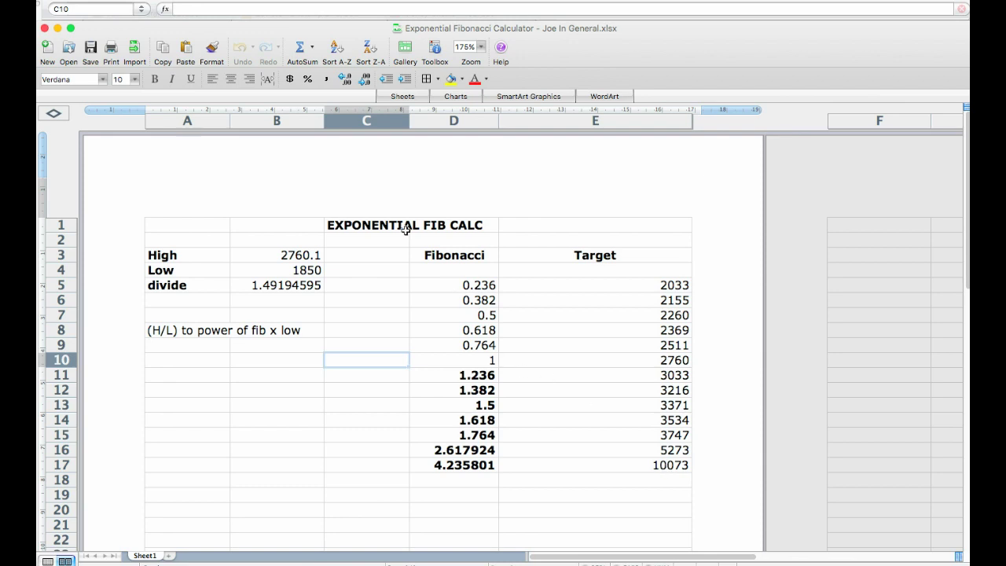
{"action": "scroll", "coordinate": [389, 274], "scroll_direction": "down", "scroll_amount": 10}
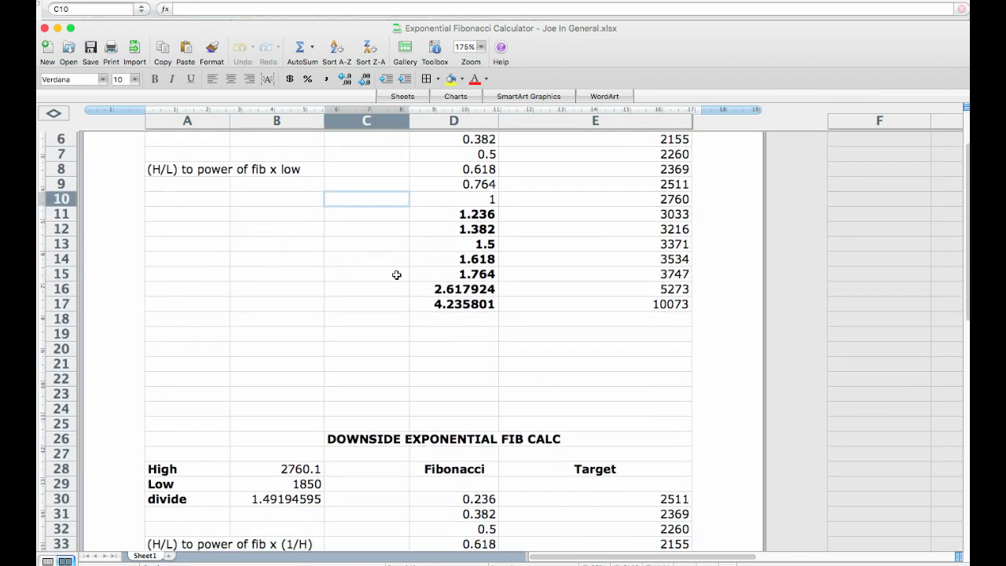
{"action": "scroll", "coordinate": [416, 251], "scroll_direction": "down", "scroll_amount": 9}
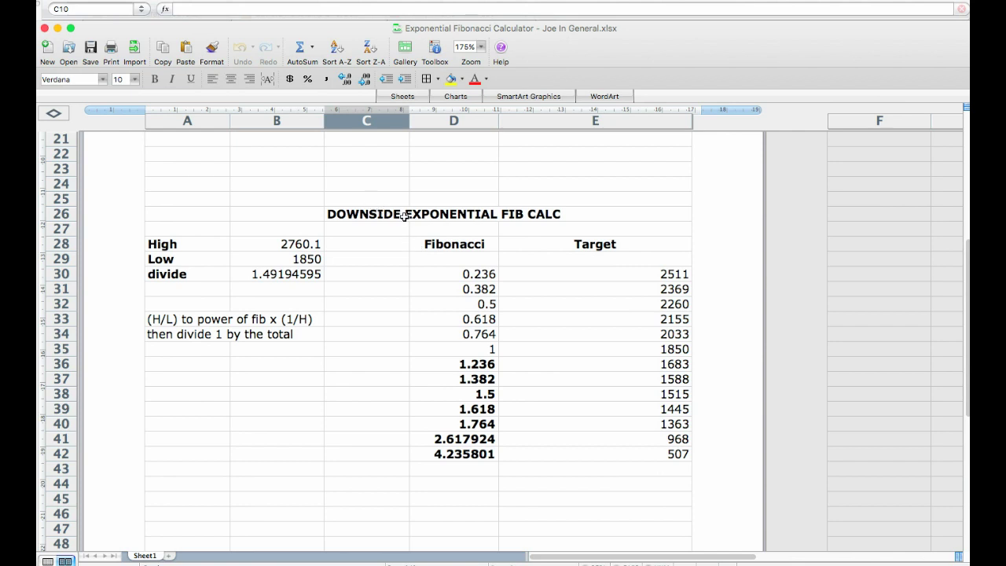
{"action": "left_click", "coordinate": [674, 367]}
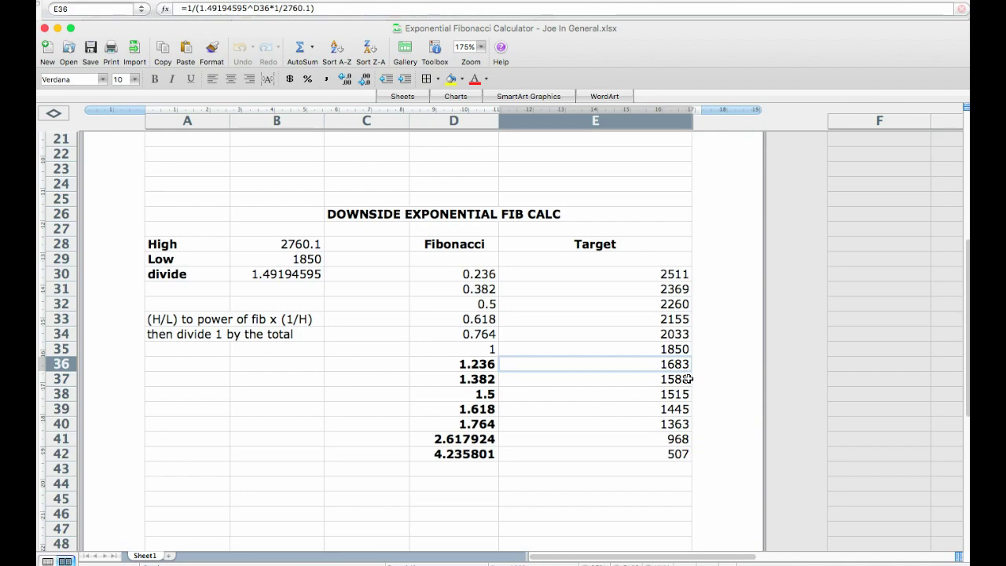
Return to the Bitstamp chart, set it to the 12-hour interval and set the depth range to None
{"action": "key", "text": "ctrl+Up"}
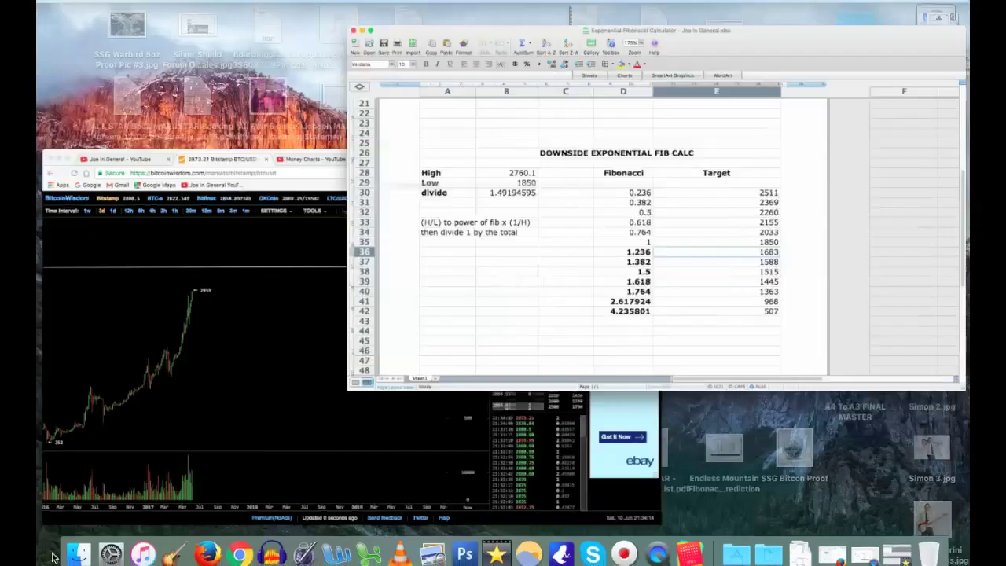
{"action": "left_click", "coordinate": [206, 382]}
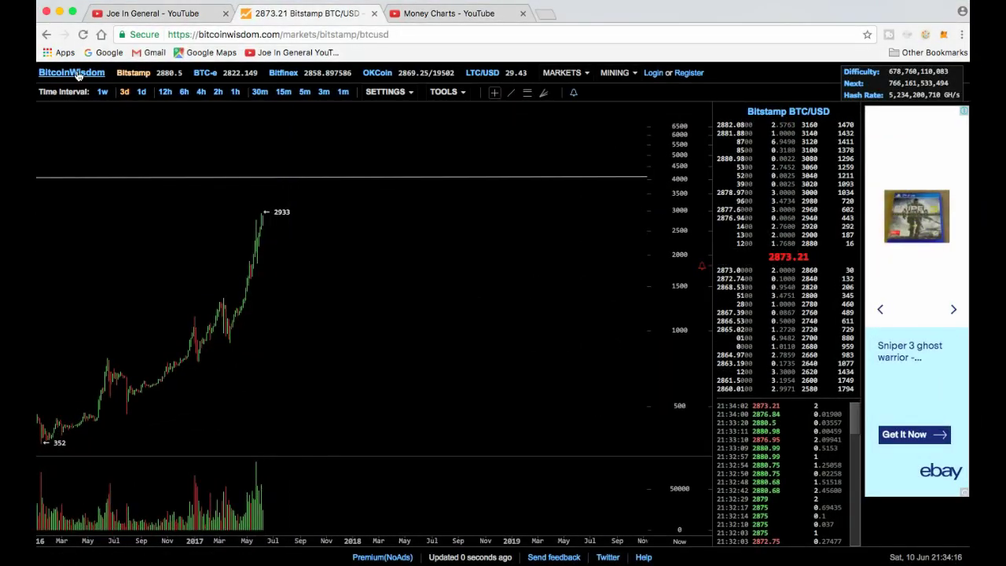
{"action": "left_click", "coordinate": [124, 92]}
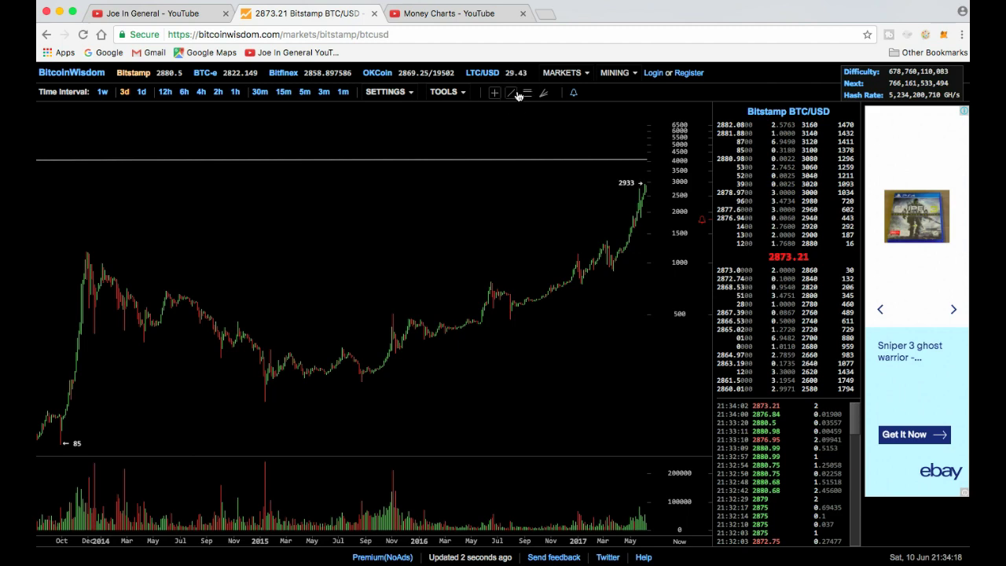
{"action": "scroll", "coordinate": [422, 258], "scroll_direction": "up", "scroll_amount": 5}
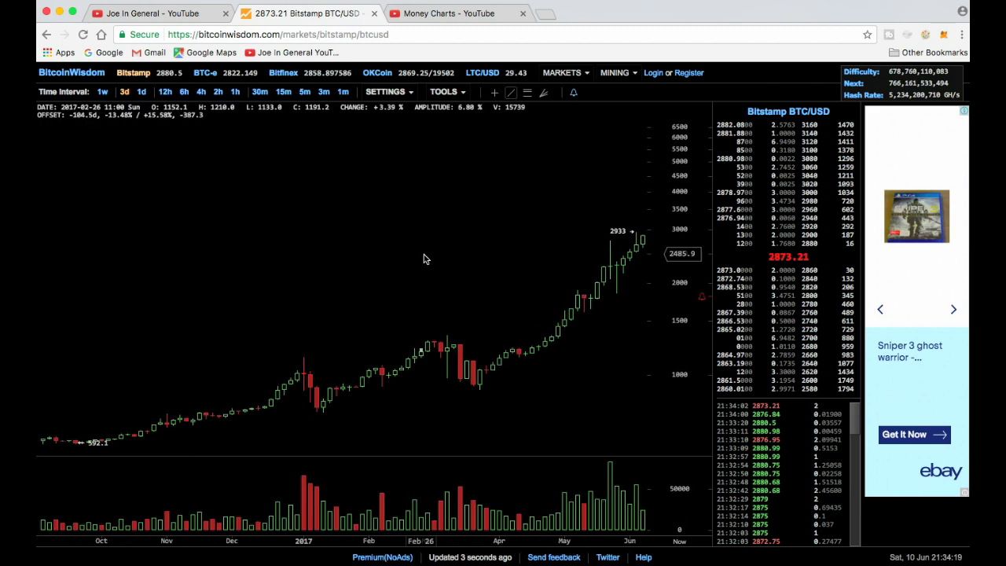
{"action": "left_click", "coordinate": [165, 93]}
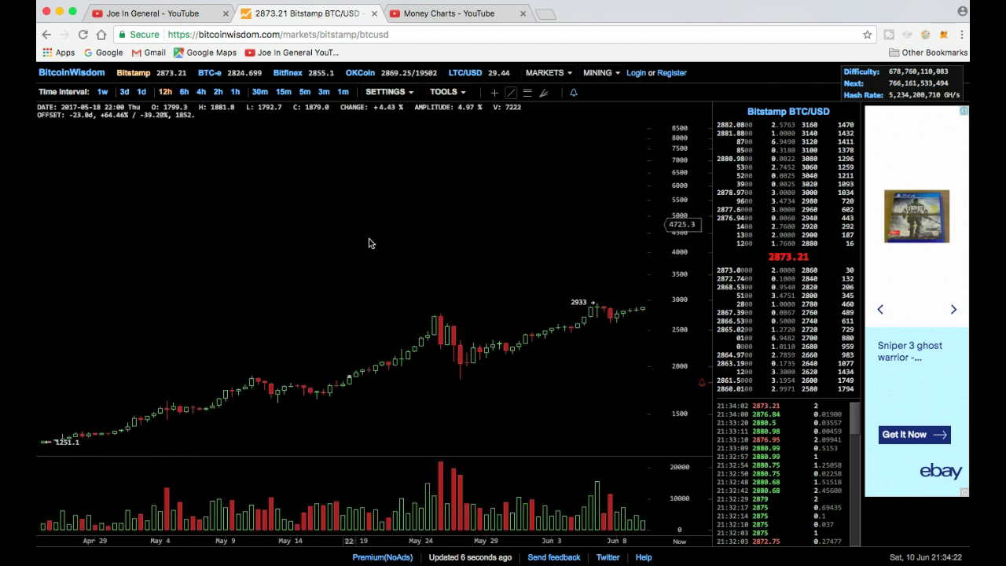
{"action": "mouse_move", "coordinate": [441, 96]}
{"action": "mouse_move", "coordinate": [379, 94]}
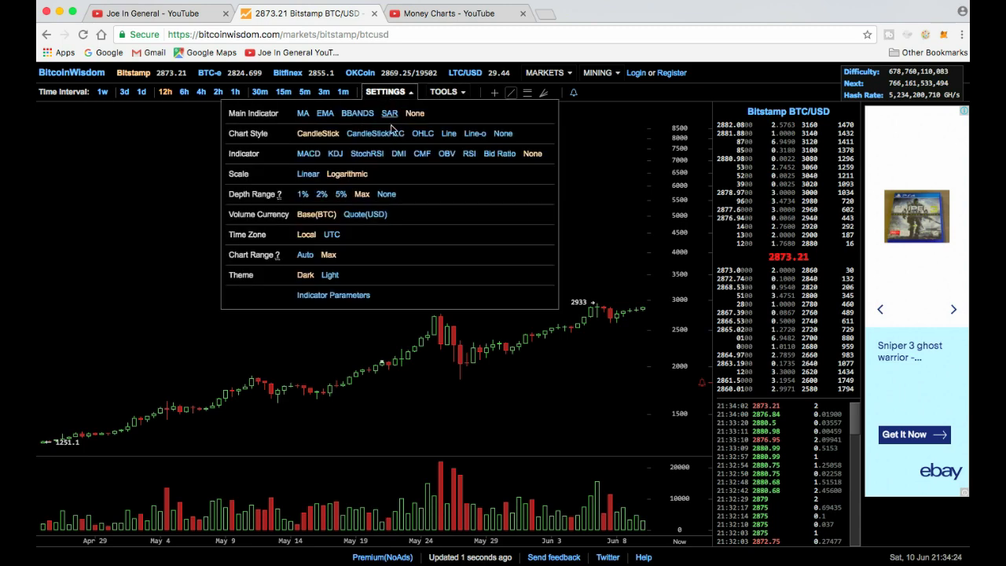
{"action": "left_click", "coordinate": [380, 192]}
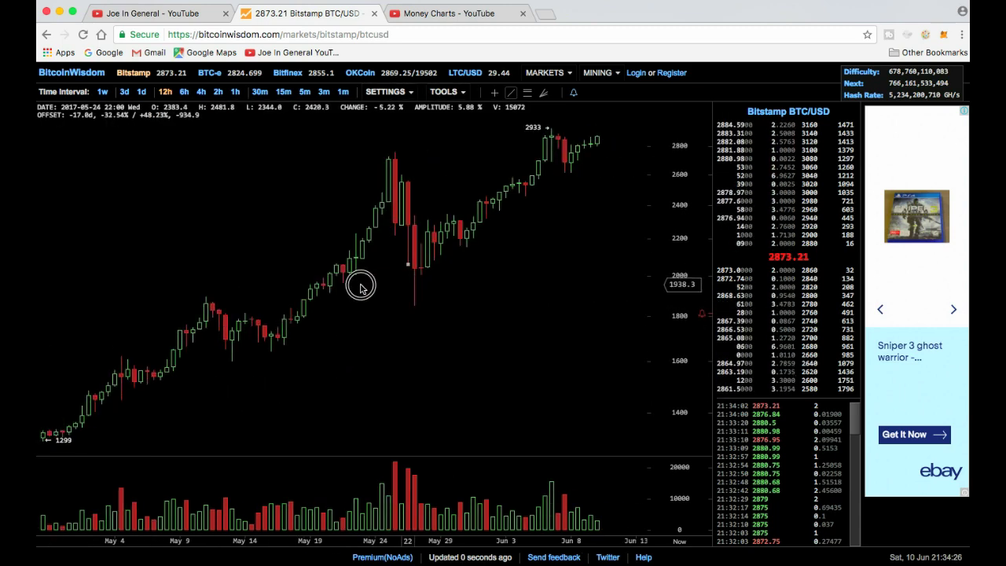
Examine the late-May swing high and low on the 12-hour chart with the crosshair
{"action": "scroll", "coordinate": [359, 285], "scroll_direction": "up", "scroll_amount": 5}
{"action": "left_click_drag", "start_coordinate": [588, 274], "coordinate": [419, 275]}
{"action": "scroll", "coordinate": [419, 275], "scroll_direction": "down", "scroll_amount": 3}
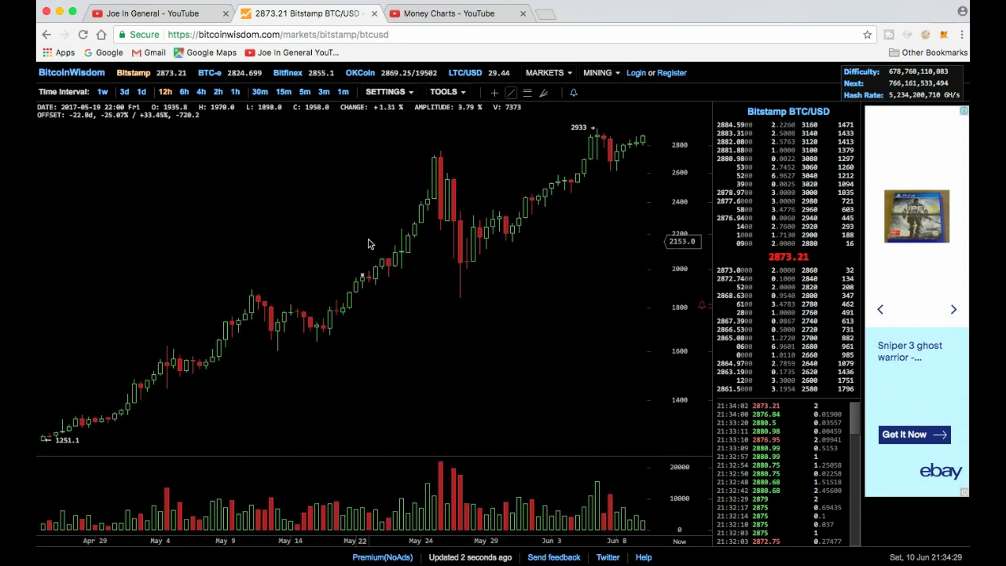
{"action": "left_click", "coordinate": [510, 94]}
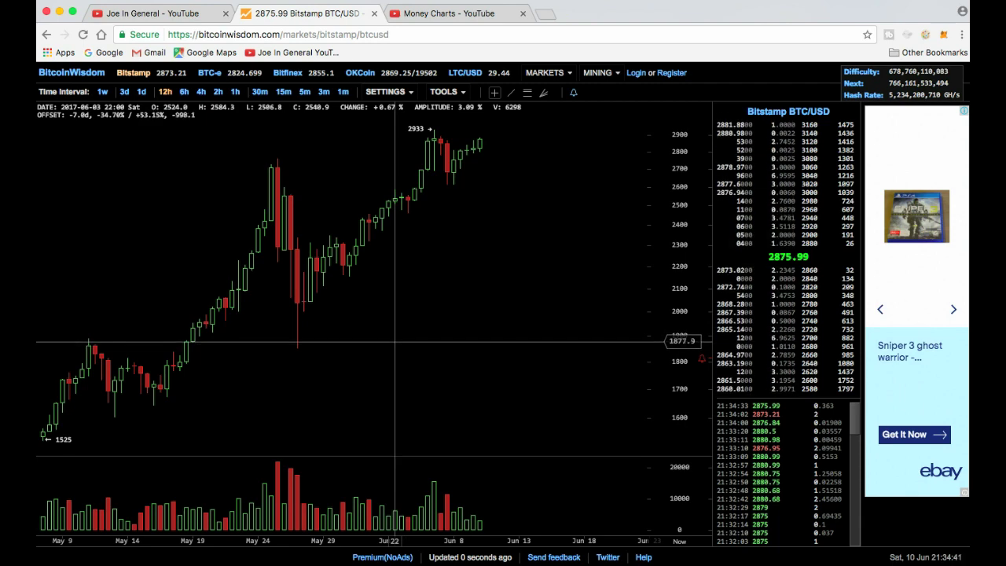
{"action": "scroll", "coordinate": [436, 337], "scroll_direction": "down", "scroll_amount": 5}
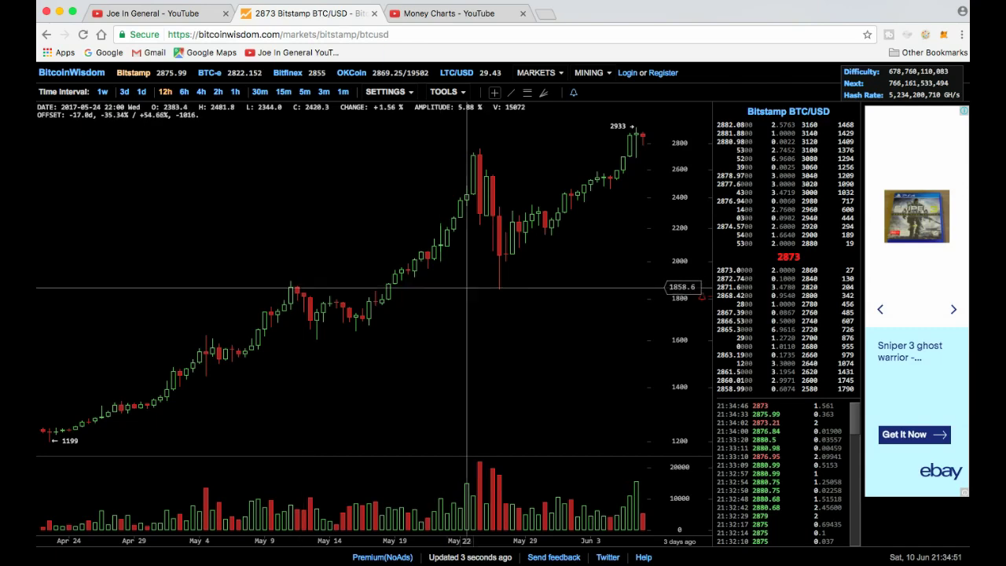
{"action": "left_click_drag", "start_coordinate": [534, 295], "coordinate": [443, 297]}
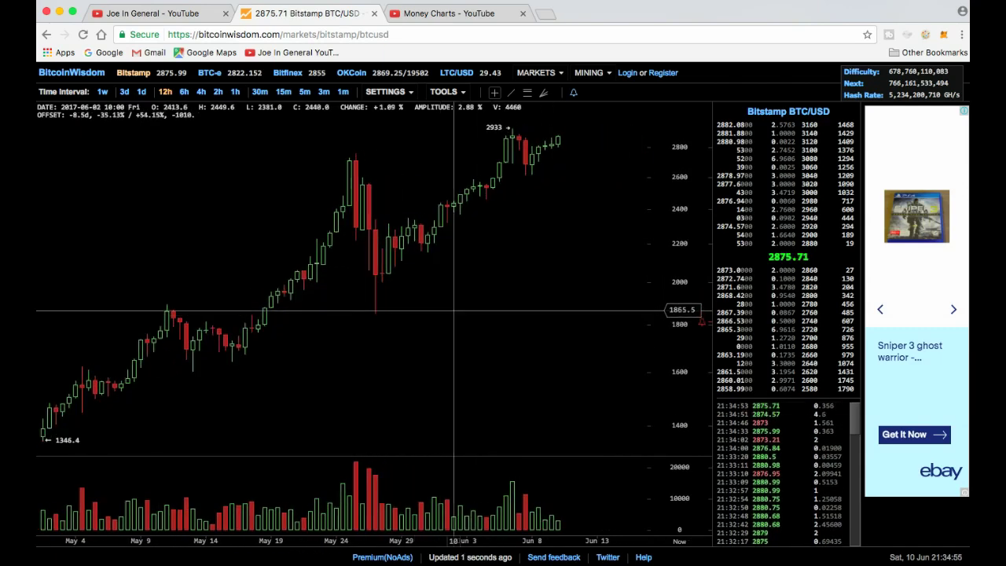
{"action": "left_click_drag", "start_coordinate": [496, 322], "coordinate": [455, 325]}
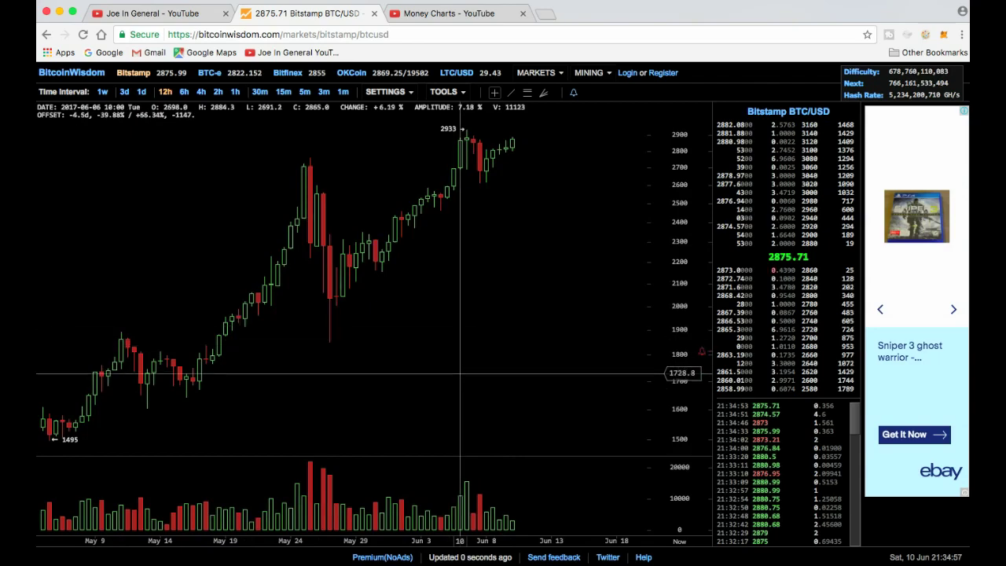
{"action": "left_click_drag", "start_coordinate": [474, 355], "coordinate": [518, 354]}
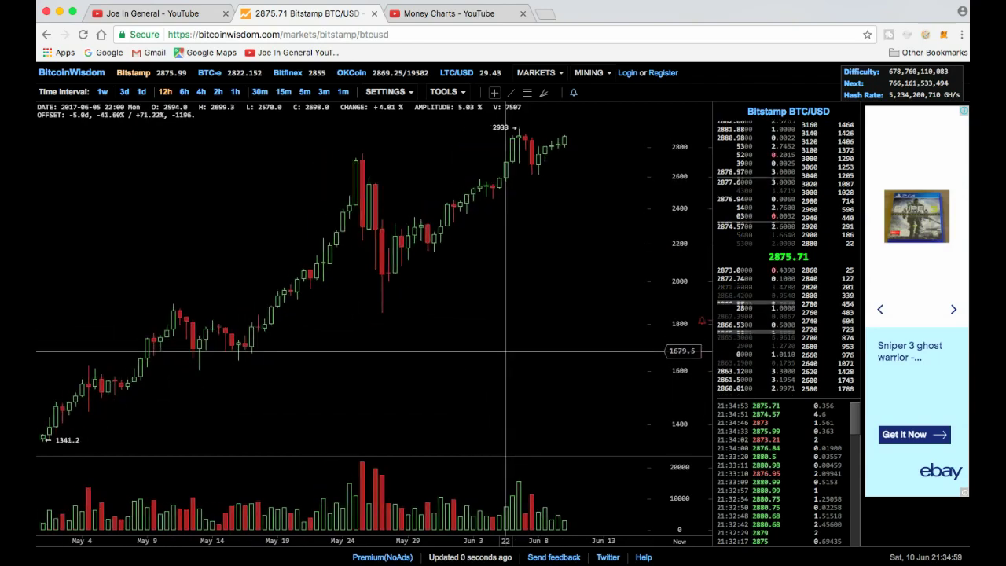
Return to the spreadsheet and inspect the High, Low and divide cells of the downside calculator
{"action": "key", "text": "ctrl+Up"}
{"action": "left_click", "coordinate": [308, 278]}
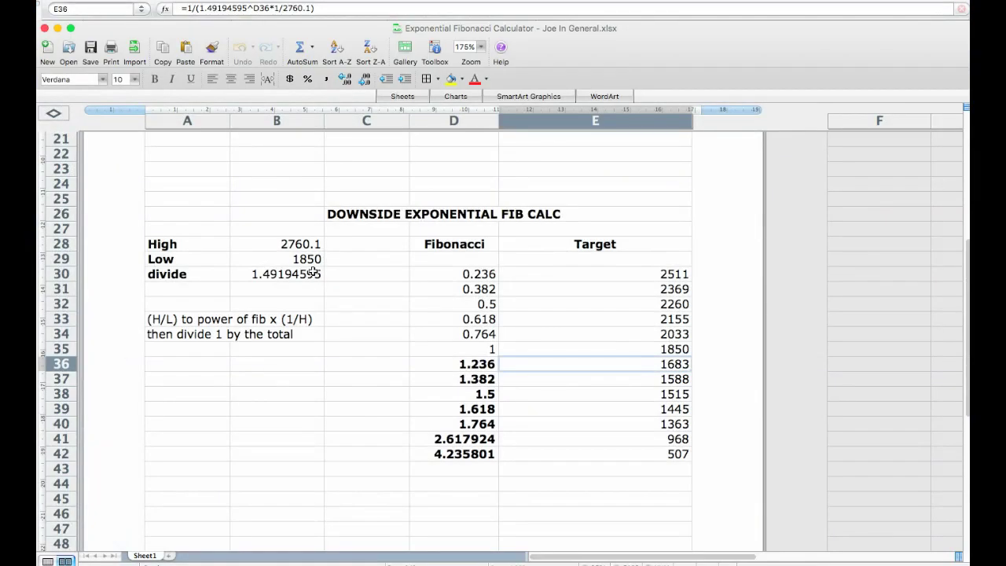
{"action": "left_click", "coordinate": [304, 247]}
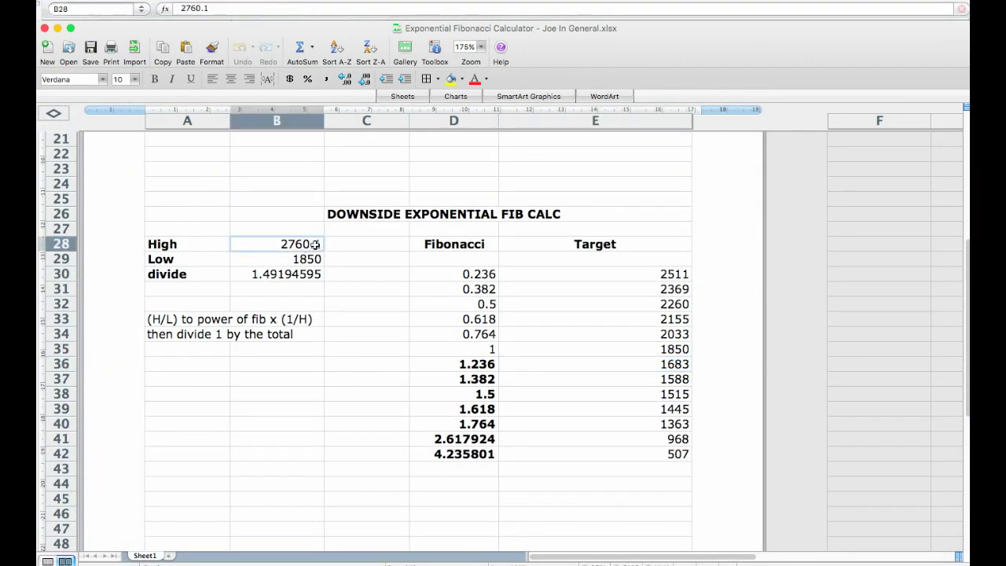
{"action": "left_click", "coordinate": [309, 259]}
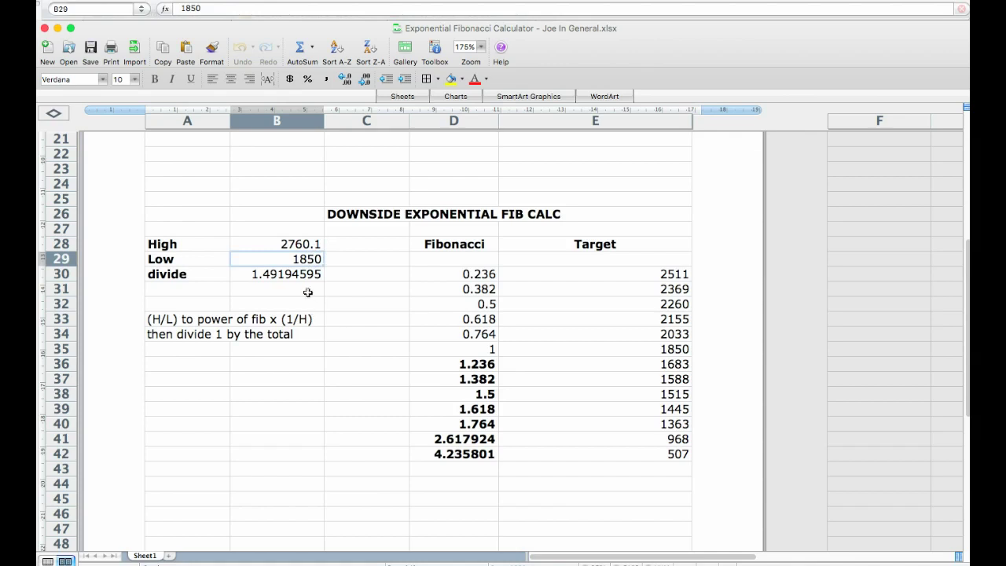
{"action": "left_click", "coordinate": [284, 273]}
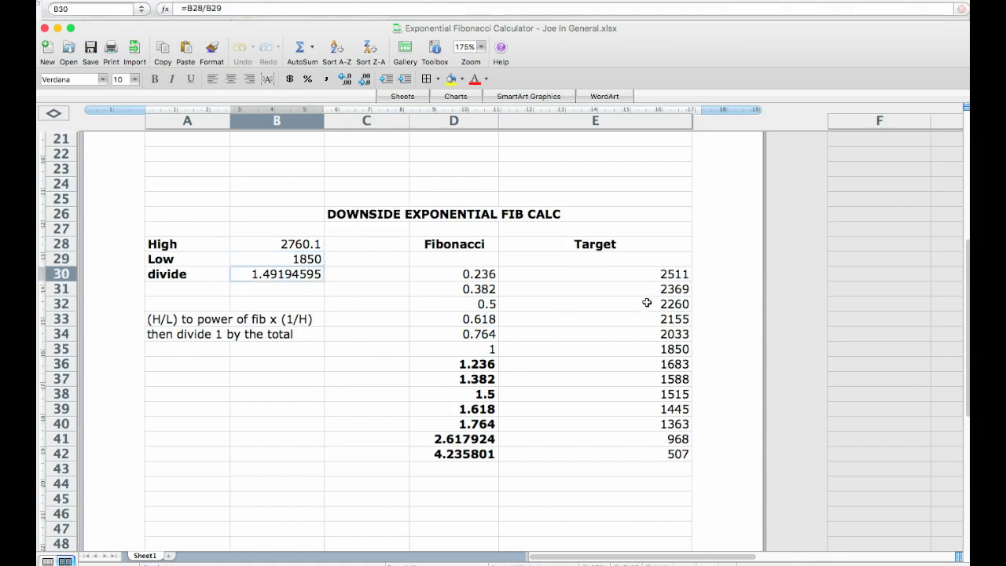
Try to replace the fixed 2760.1 in the downside calculator's 0.236 target formula with a reference to the High cell B28
{"action": "left_click", "coordinate": [651, 273]}
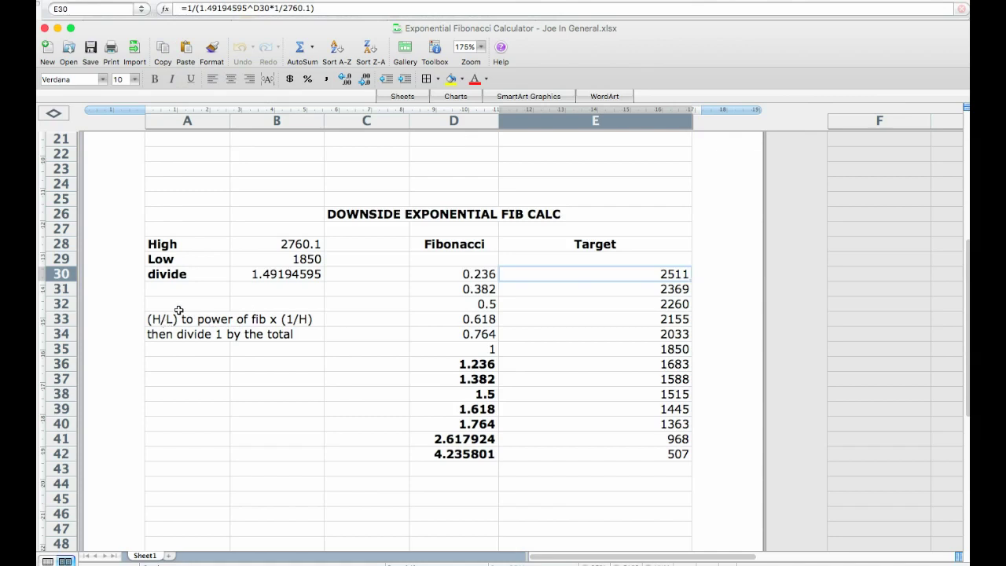
{"action": "left_click", "coordinate": [198, 8]}
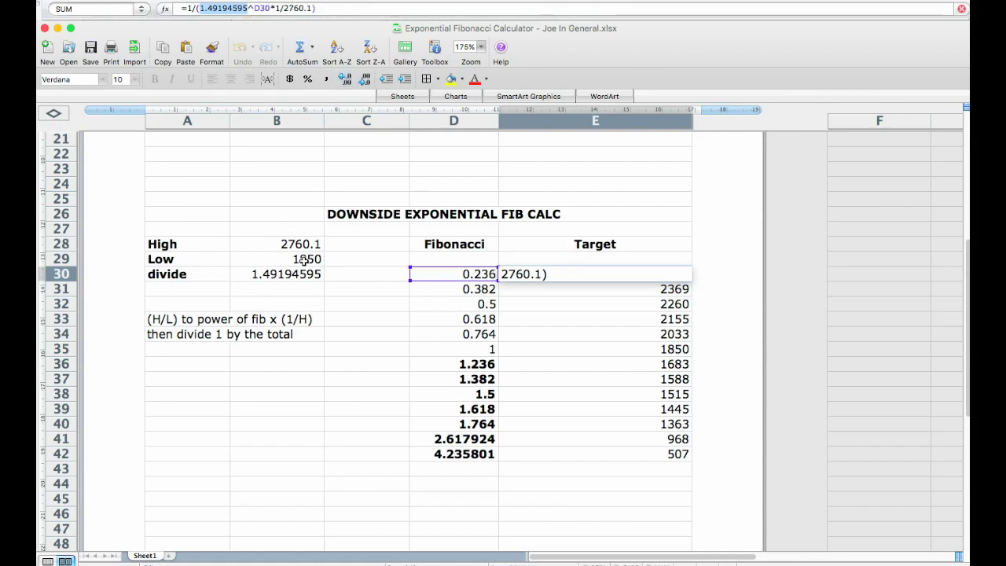
{"action": "left_click_drag", "start_coordinate": [283, 7], "coordinate": [314, 8]}
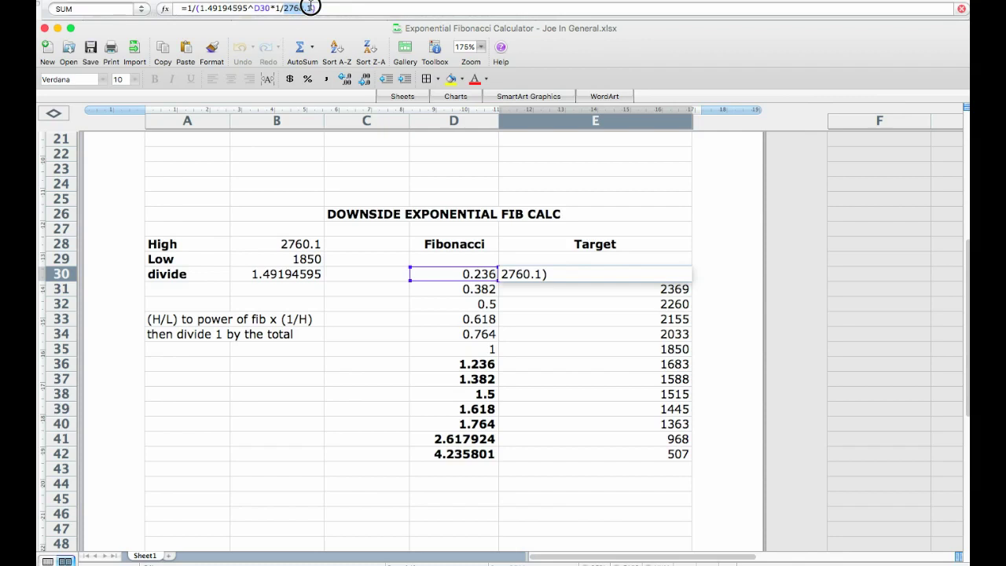
{"action": "left_click", "coordinate": [301, 244]}
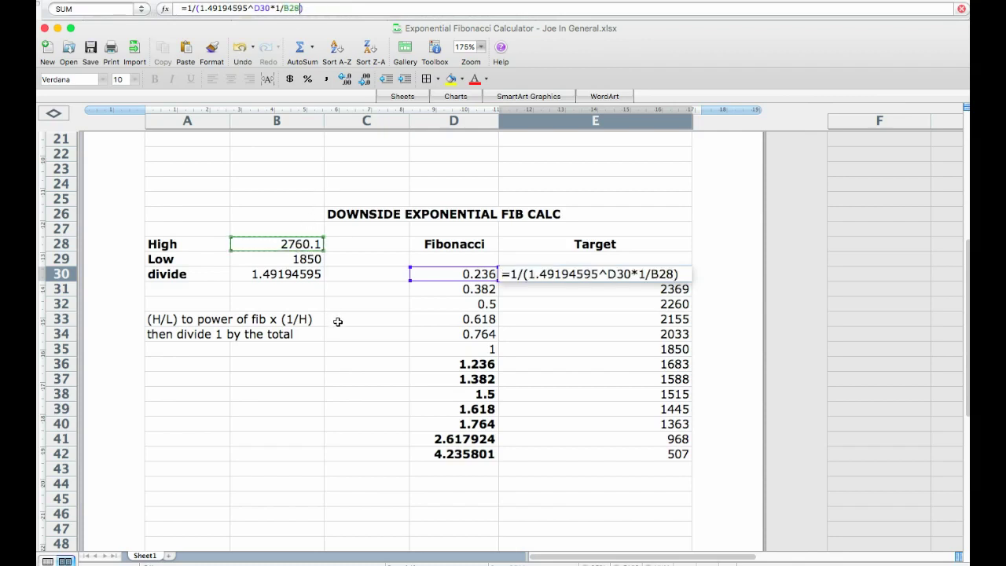
{"action": "key", "text": "Escape"}
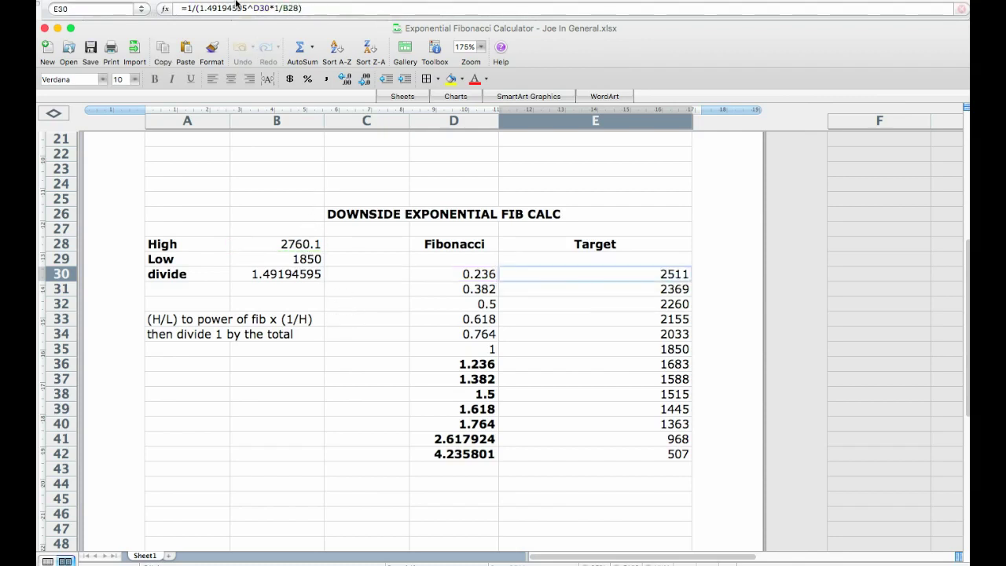
{"action": "left_click", "coordinate": [587, 323]}
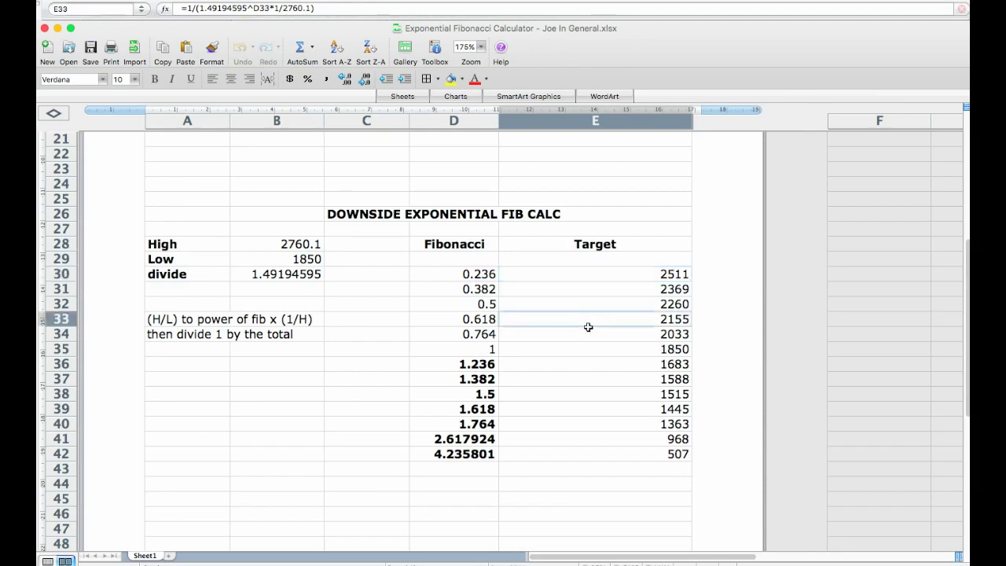
{"action": "left_click", "coordinate": [607, 274]}
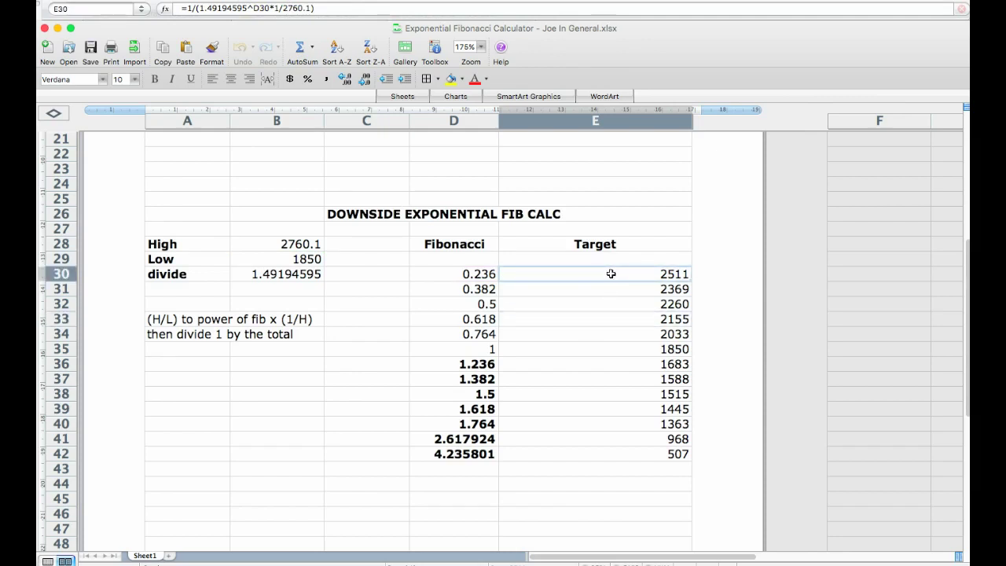
{"action": "left_click", "coordinate": [309, 9]}
{"action": "left_click", "coordinate": [278, 8]}
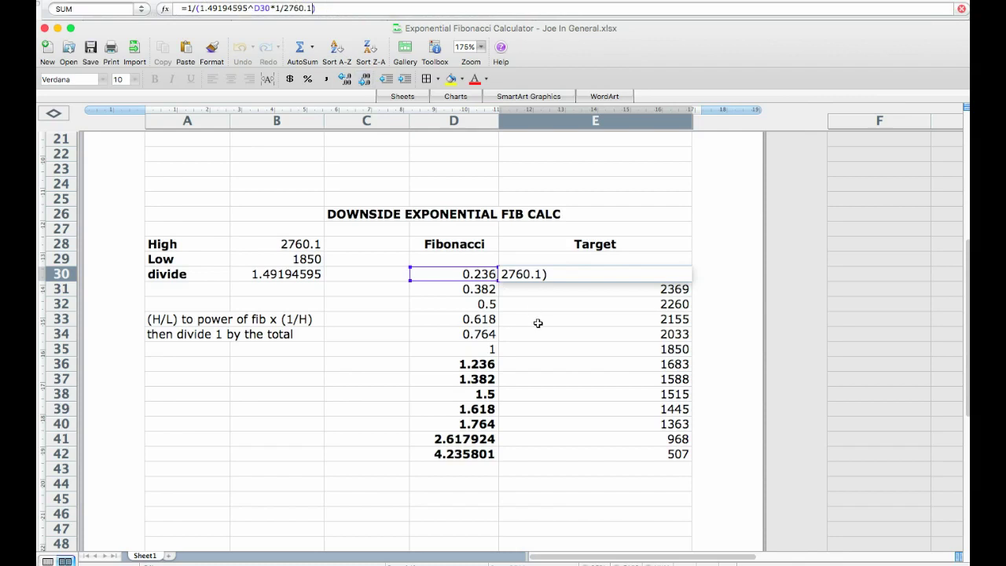
{"action": "left_click", "coordinate": [564, 488]}
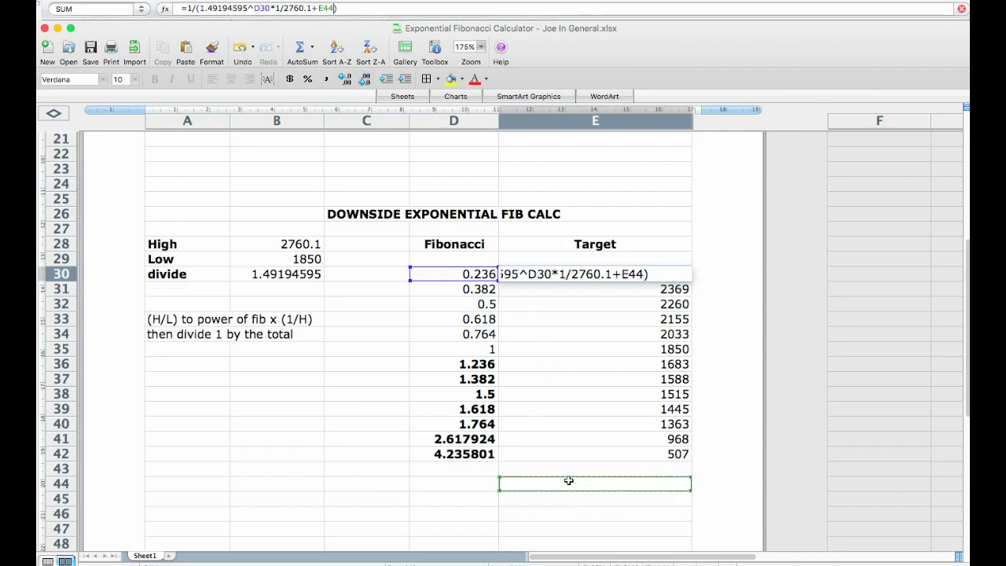
{"action": "key", "text": "Escape"}
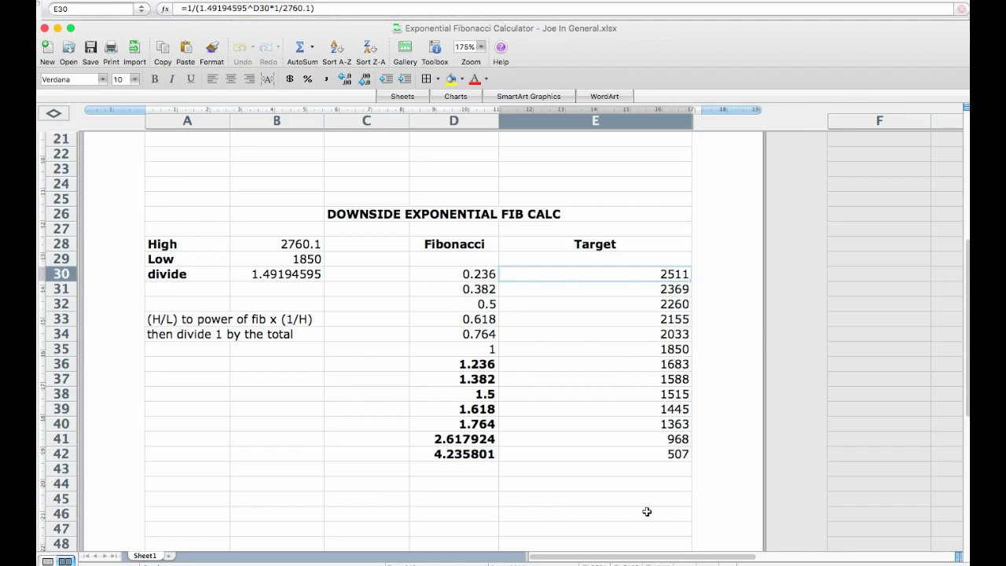
Switch to the browser and look through the uploads of the Joe In General and Money Charts YouTube channels, ending on Joe In General
{"action": "scroll", "coordinate": [447, 380], "scroll_direction": "up", "scroll_amount": 1}
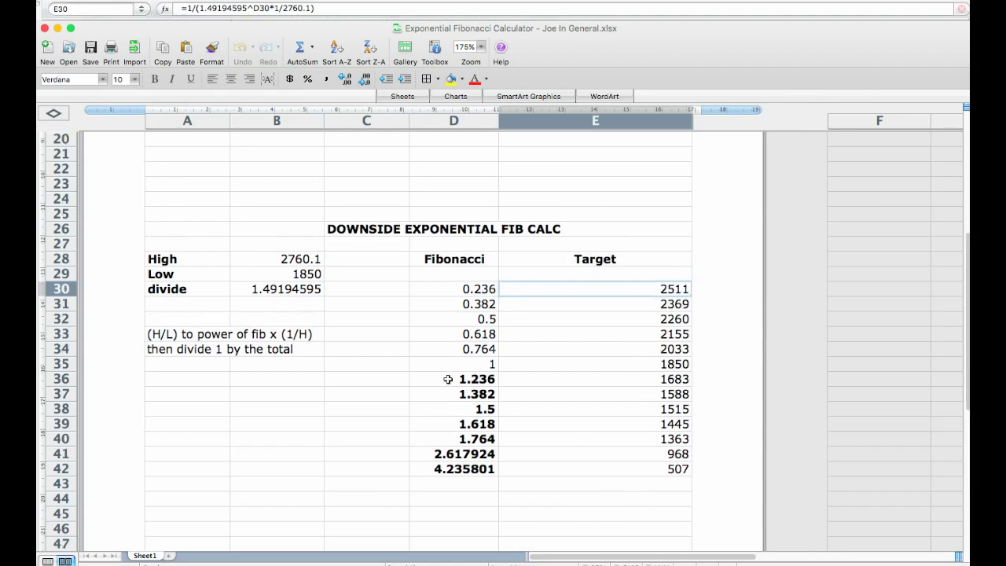
{"action": "scroll", "coordinate": [448, 380], "scroll_direction": "up", "scroll_amount": 15}
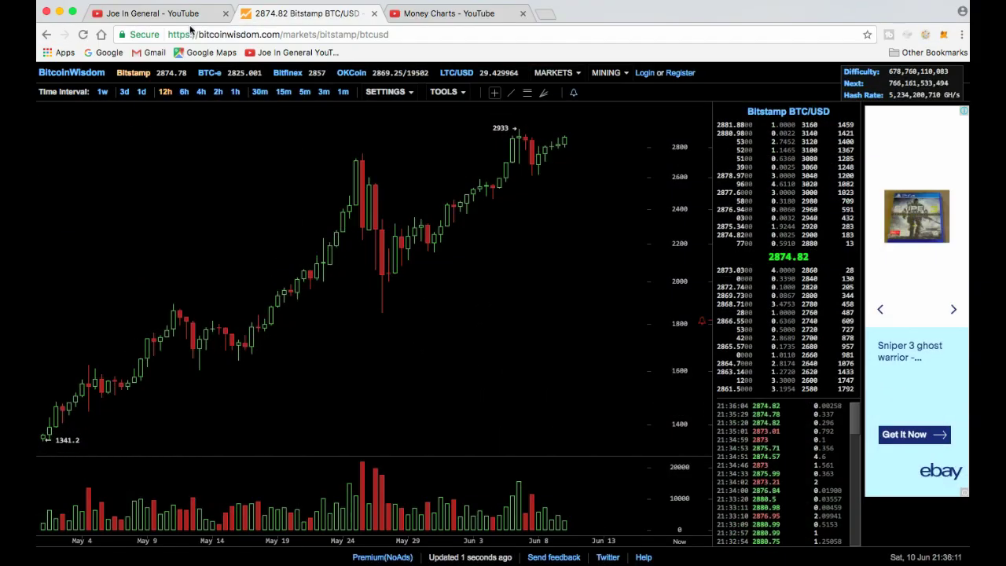
{"action": "left_click", "coordinate": [151, 17]}
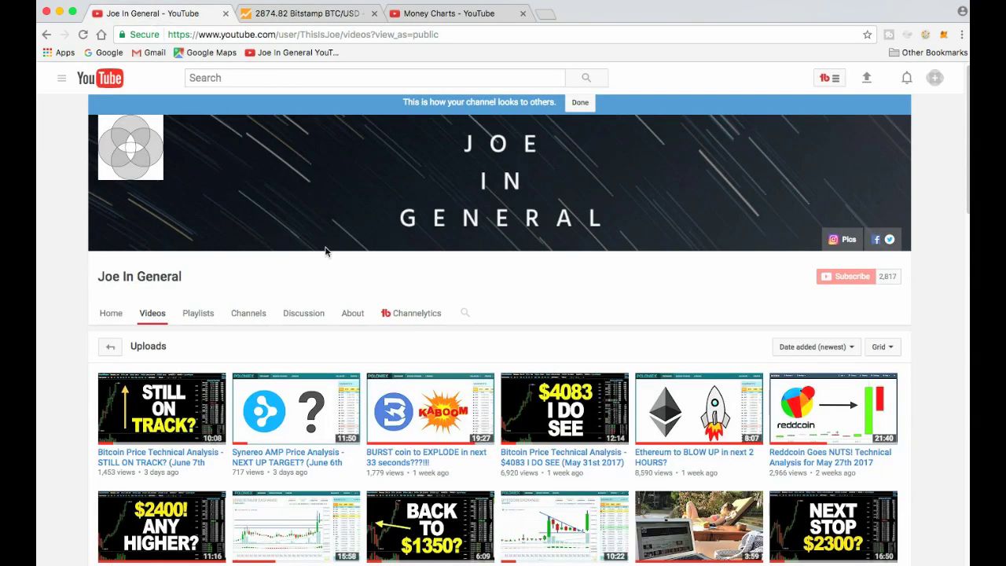
{"action": "scroll", "coordinate": [370, 258], "scroll_direction": "down", "scroll_amount": 1}
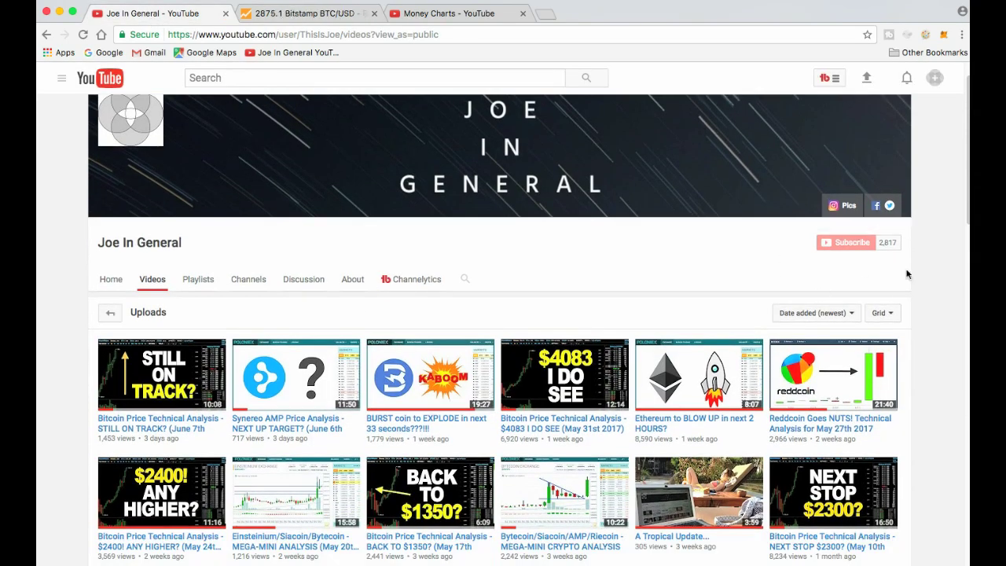
{"action": "left_click", "coordinate": [438, 14]}
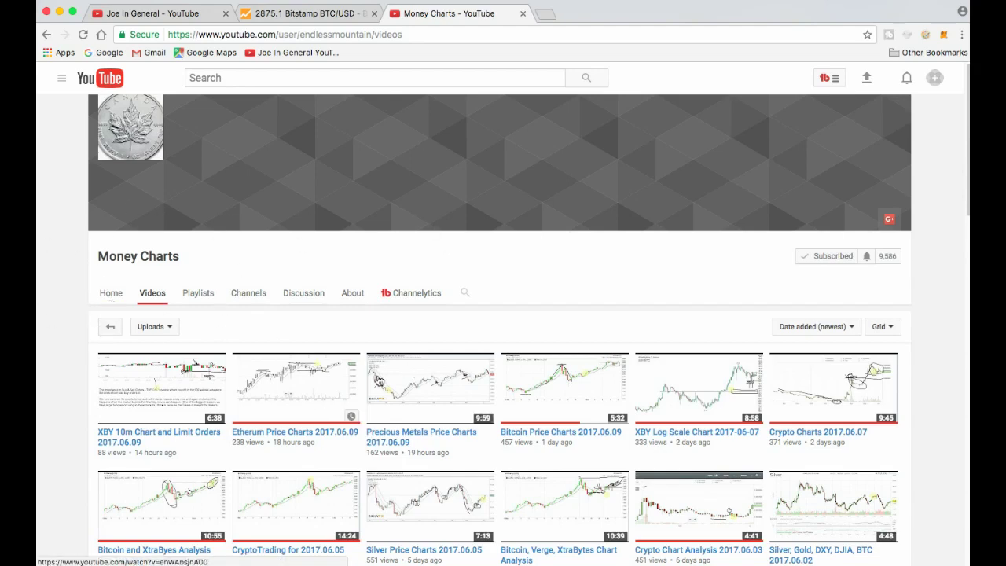
{"action": "scroll", "coordinate": [236, 314], "scroll_direction": "down", "scroll_amount": 2}
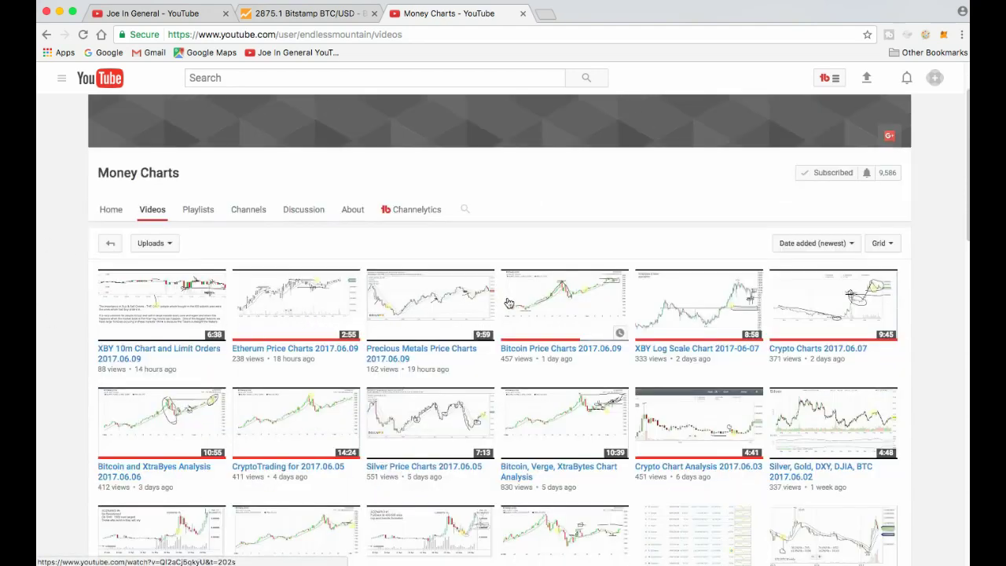
{"action": "scroll", "coordinate": [318, 312], "scroll_direction": "up", "scroll_amount": 2}
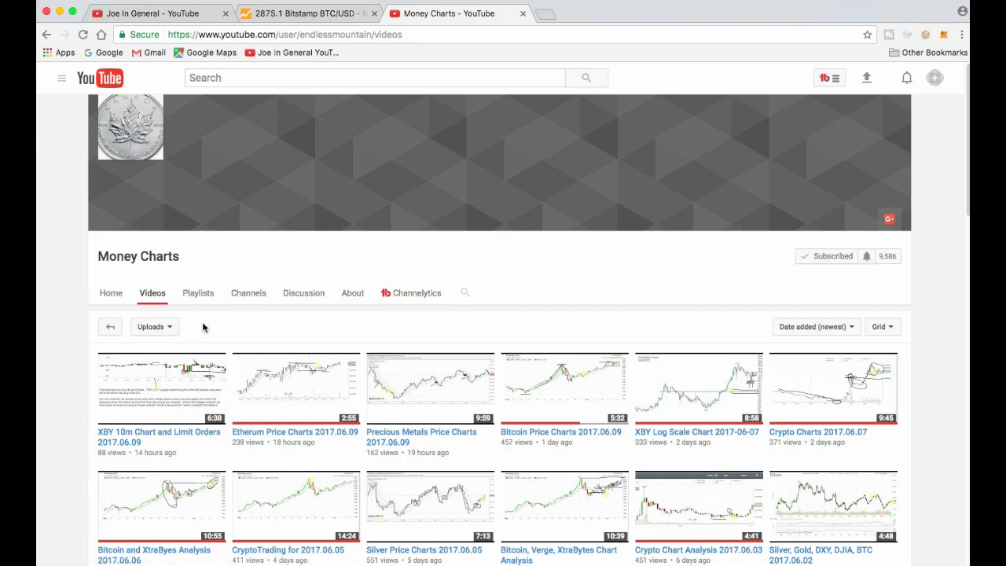
{"action": "left_click", "coordinate": [176, 17]}
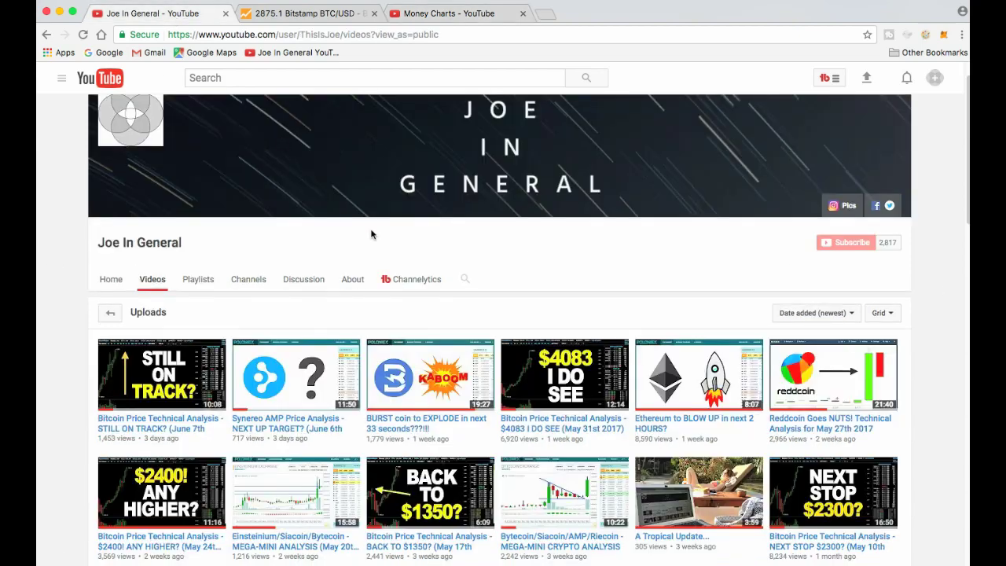
{"action": "scroll", "coordinate": [518, 304], "scroll_direction": "up", "scroll_amount": 1}
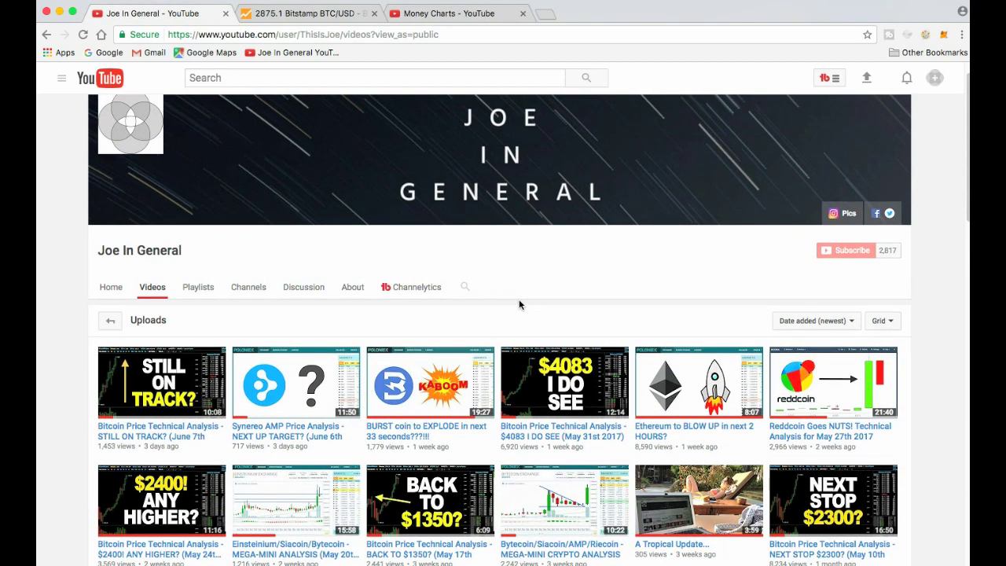